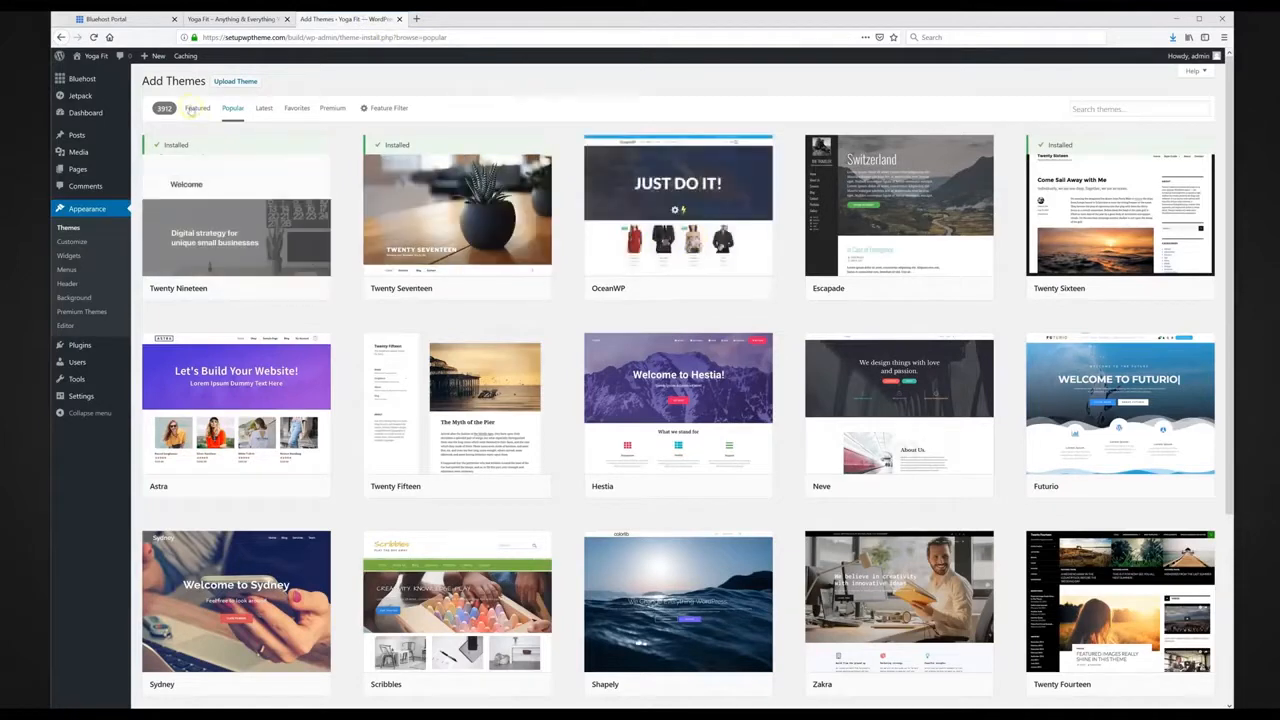
- Examine the popular WordPress themes and the post grid on the finished Yoga Fit homepage
scroll(663, 285, "down", 2)
scroll(662, 289, "down", 6)
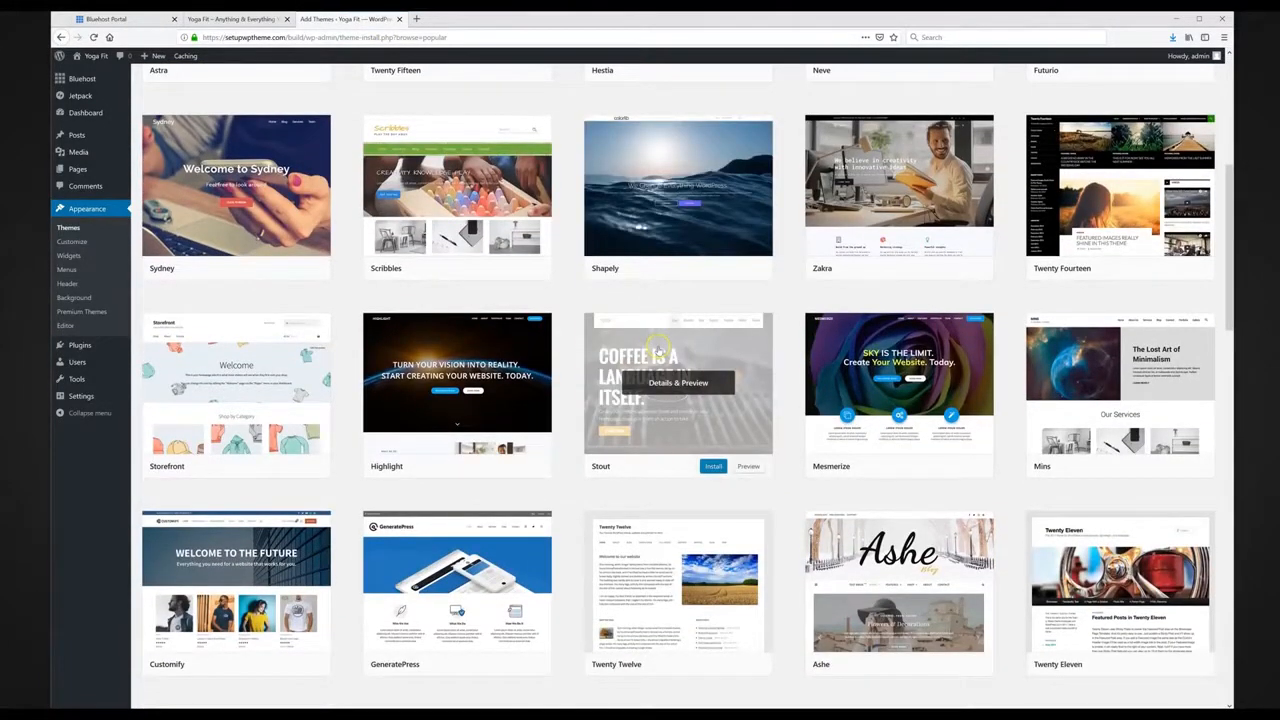
left_click(238, 20)
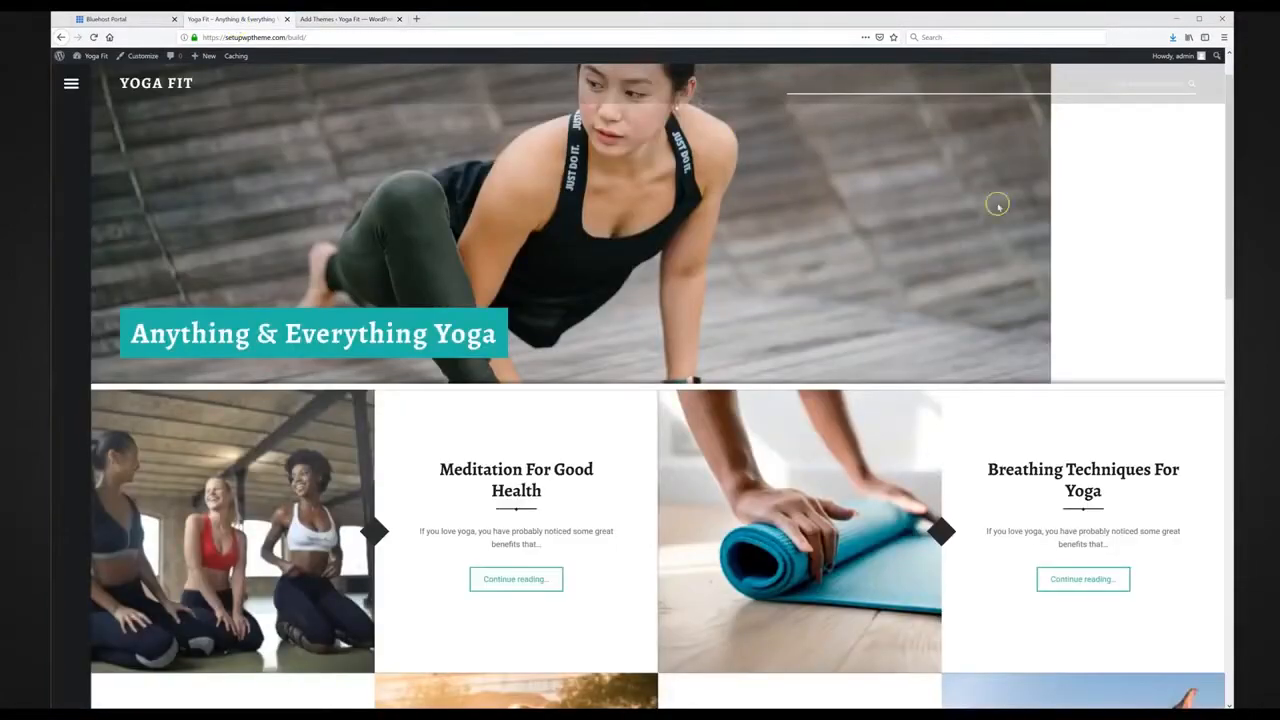
scroll(531, 401, "down", 13)
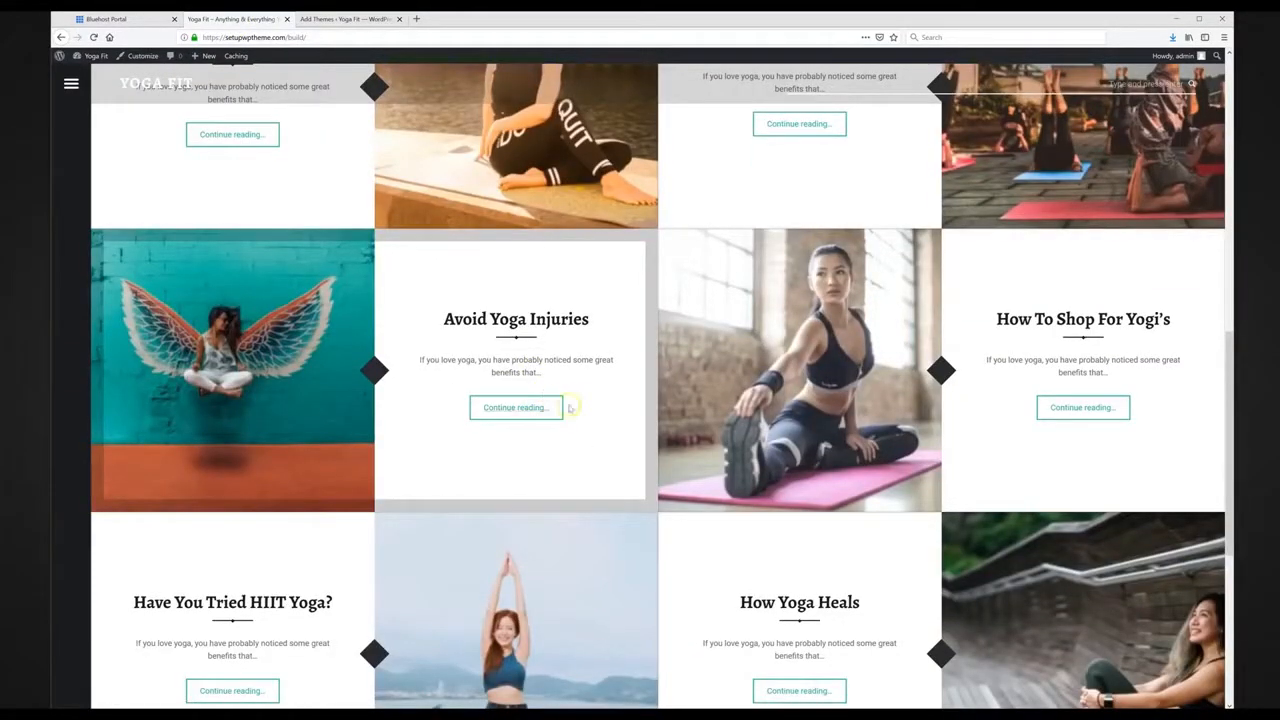
scroll(593, 346, "down", 7)
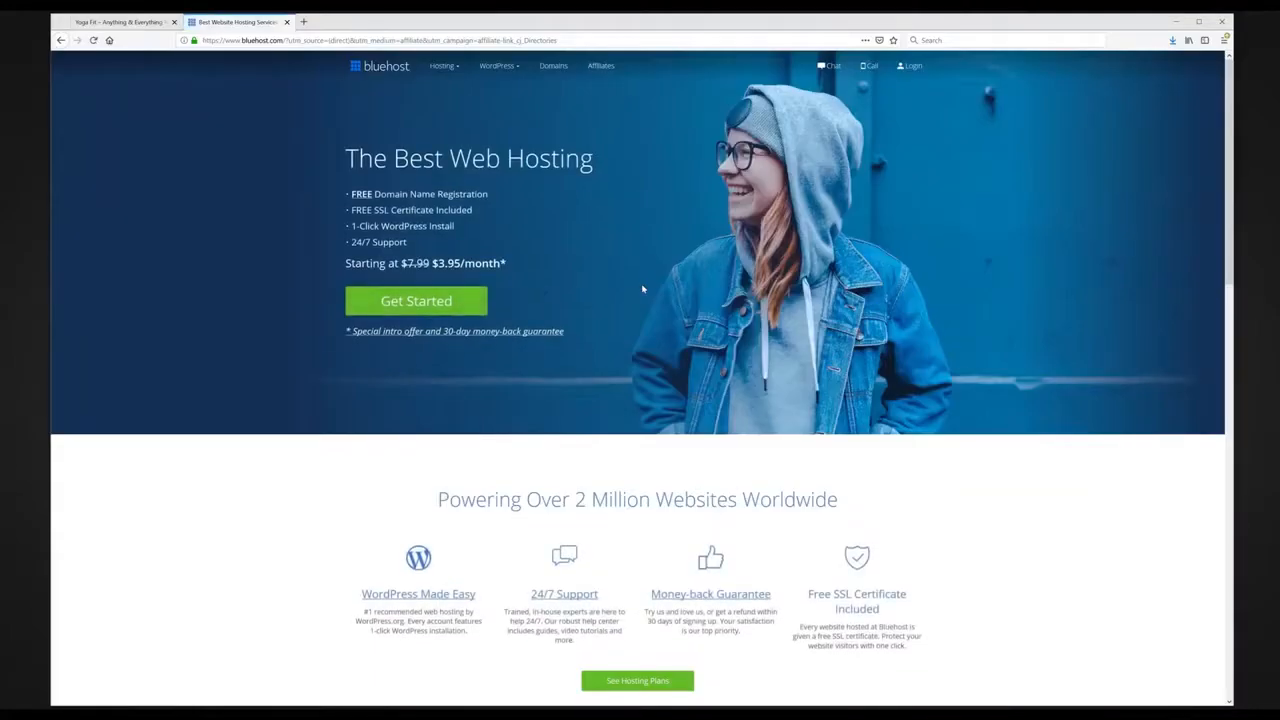
- Start a Bluehost sign-up with the basic plan and request the new domain movementandtraining.com
left_click(425, 305)
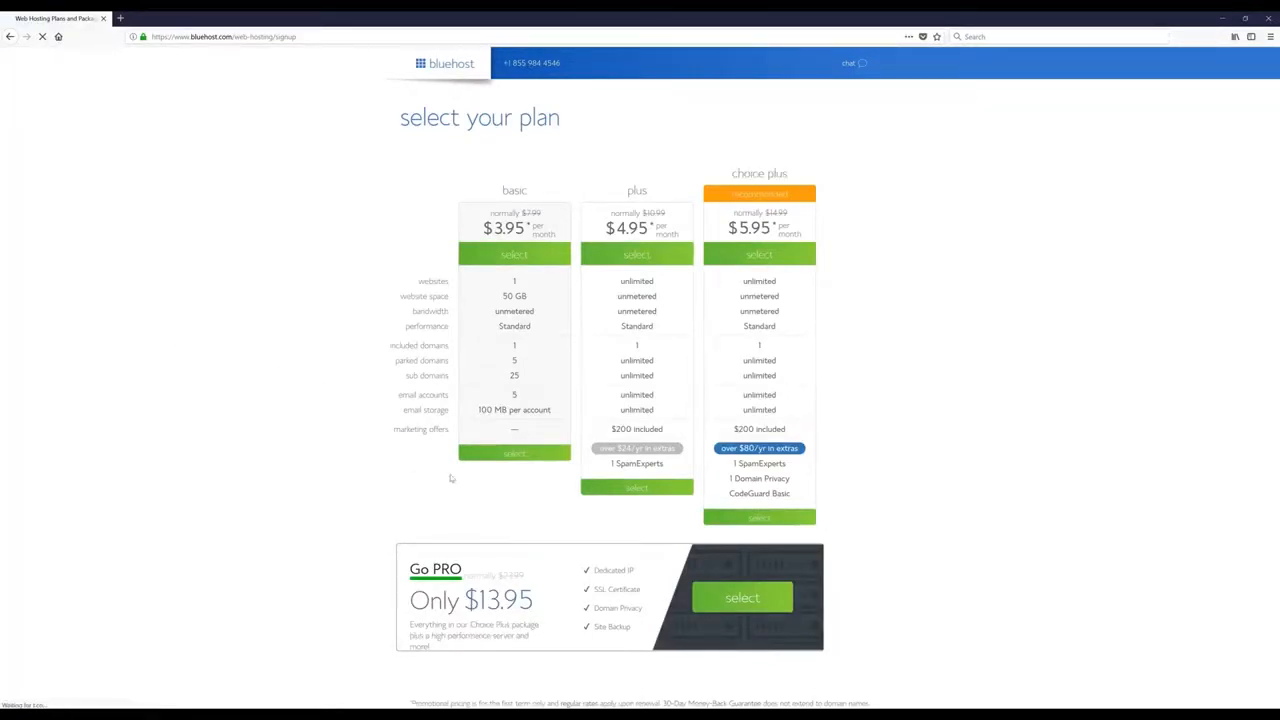
left_click(505, 453)
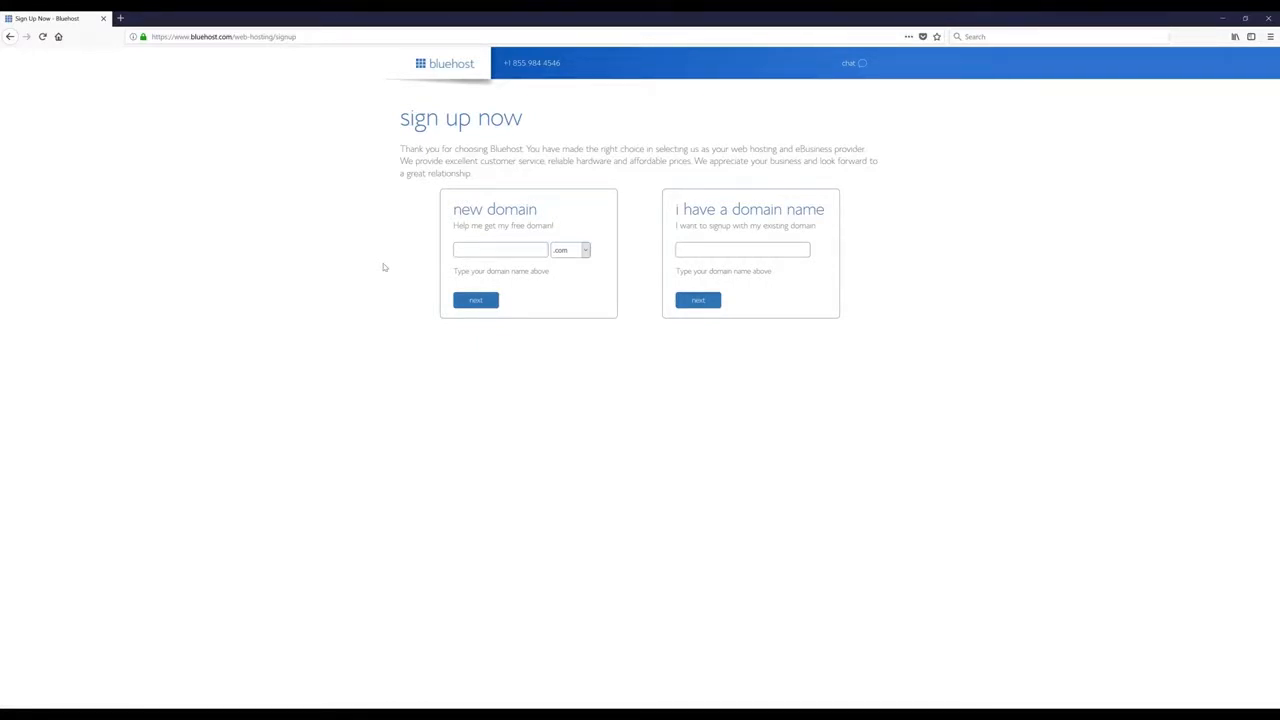
type("movementandtraining")
left_click(481, 306)
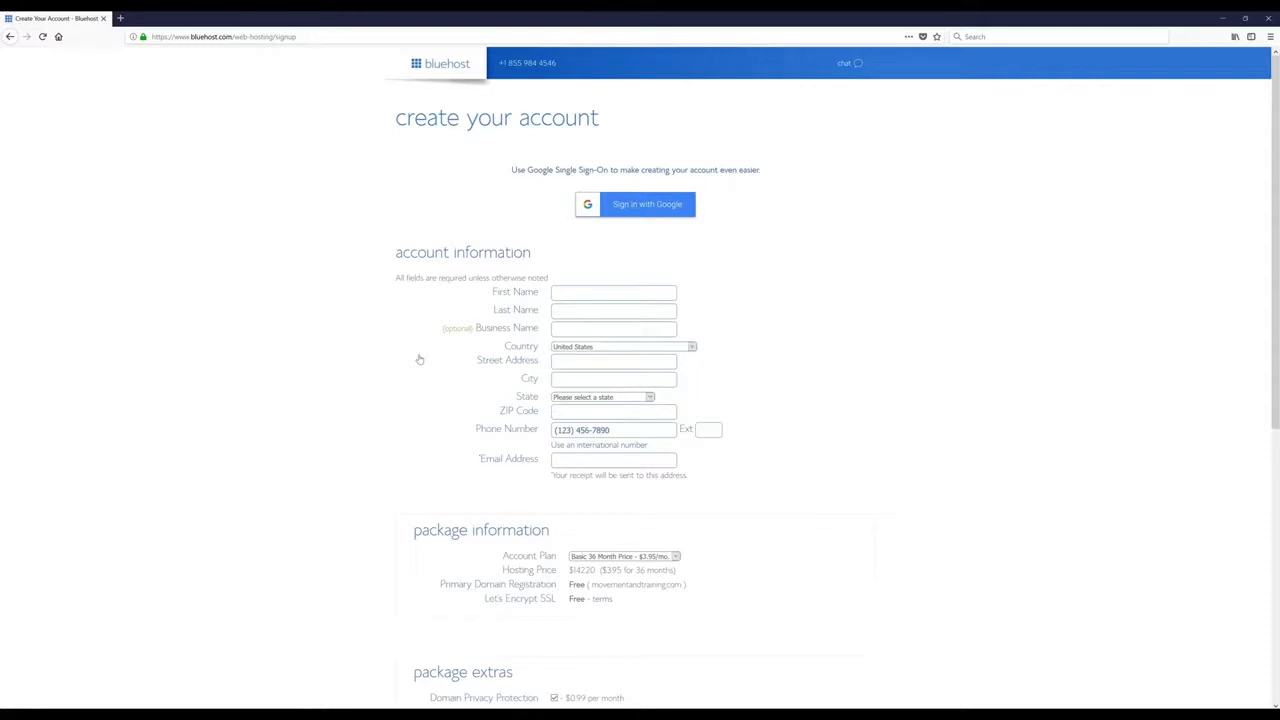
- Deselect all the package extras and choose the Basic 12 Month account plan at $5.95/mo
scroll(336, 325, "down", 5)
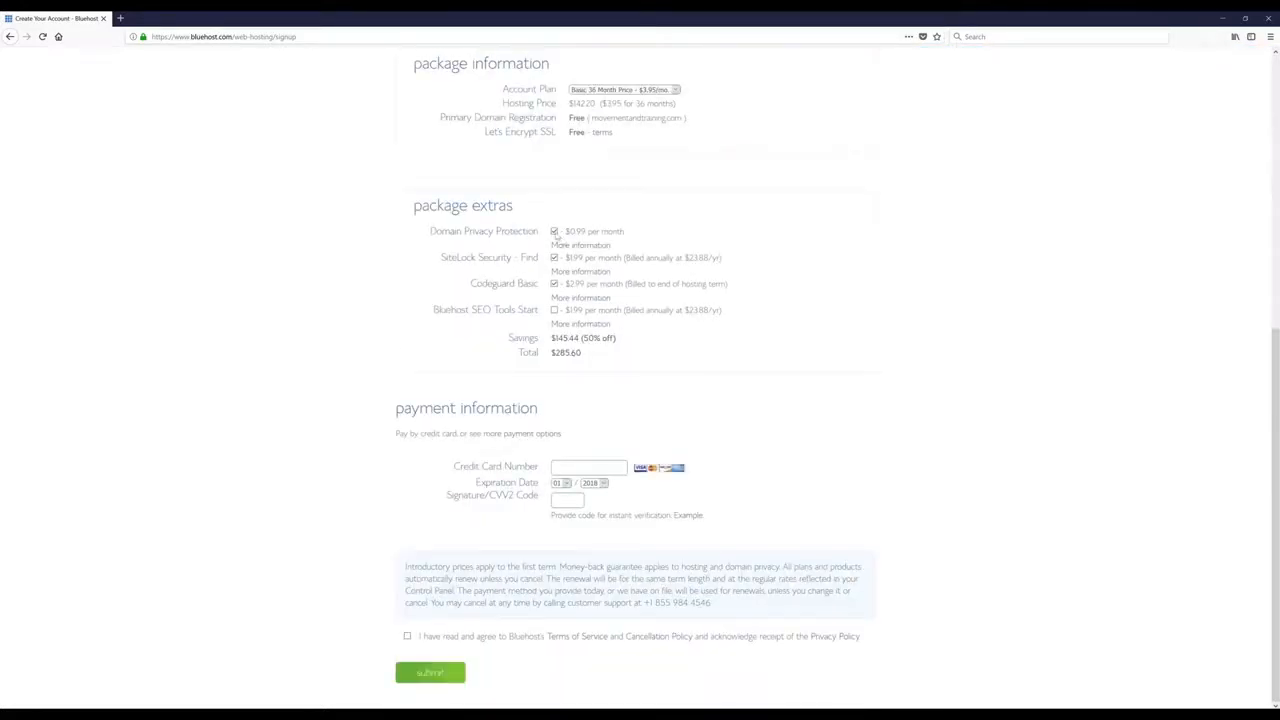
left_click(554, 231)
left_click(715, 446)
left_click(554, 284)
scroll(330, 488, "up", 3)
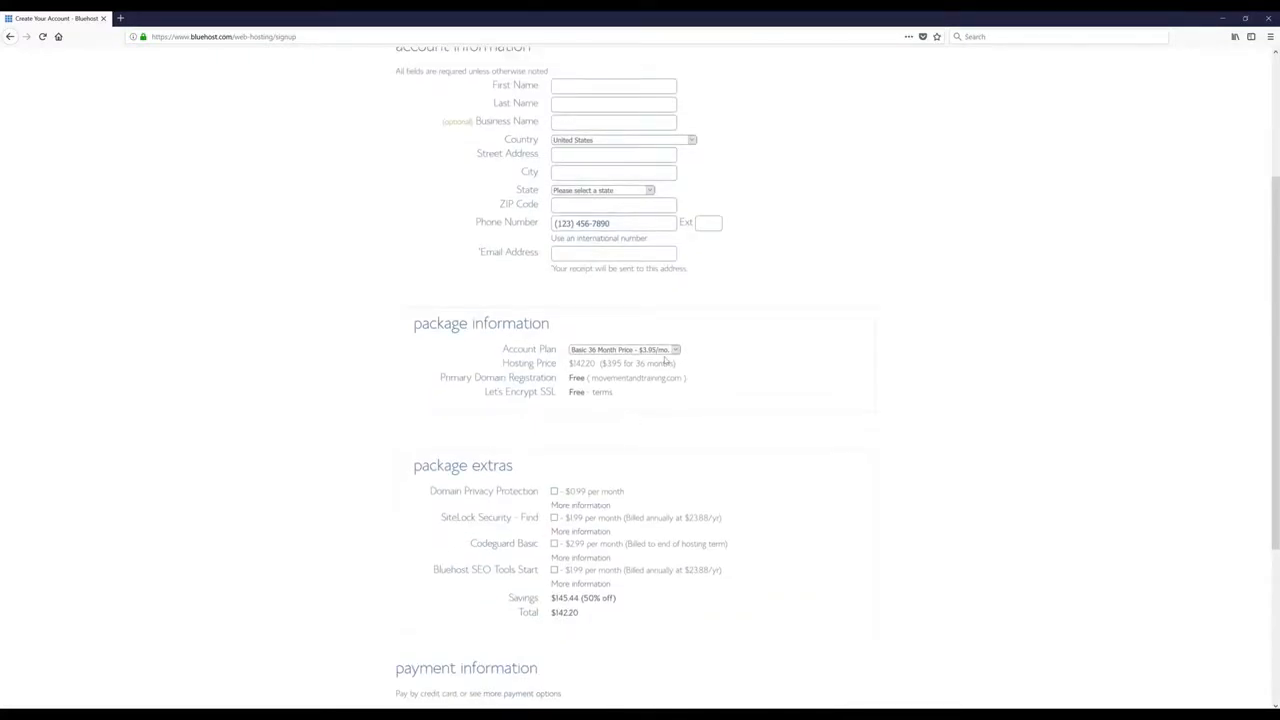
left_click(663, 349)
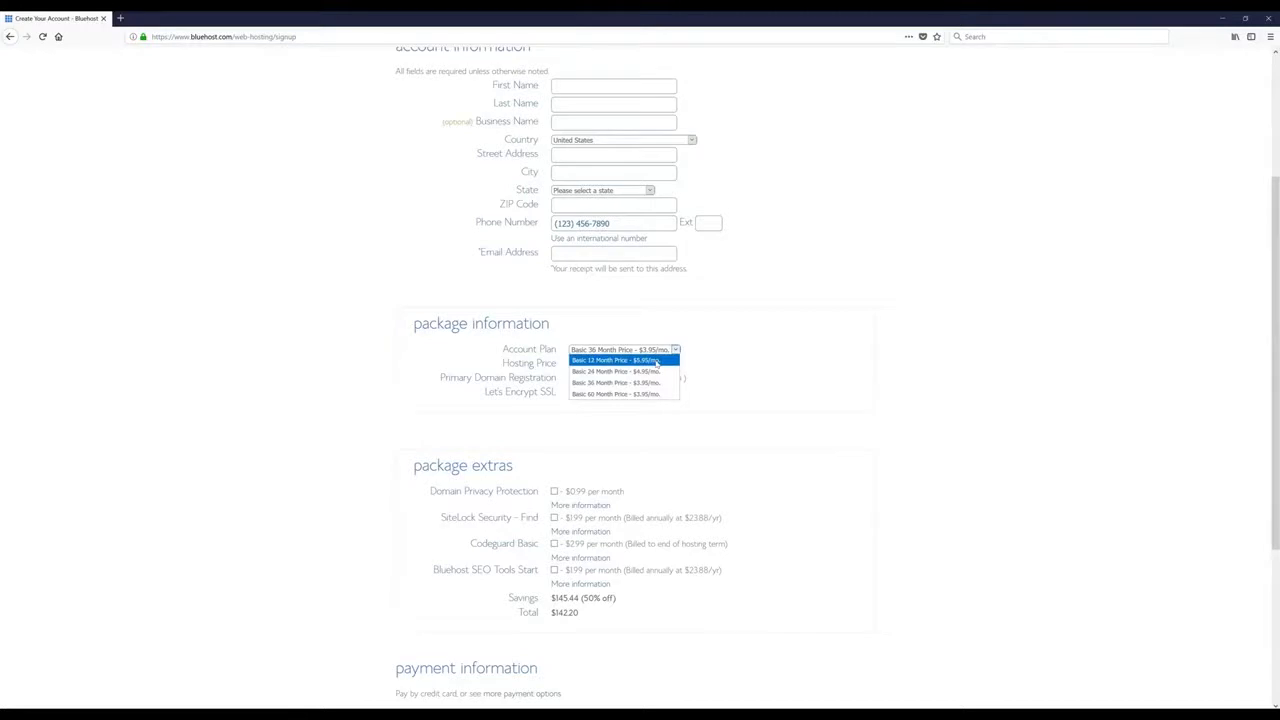
left_click(657, 360)
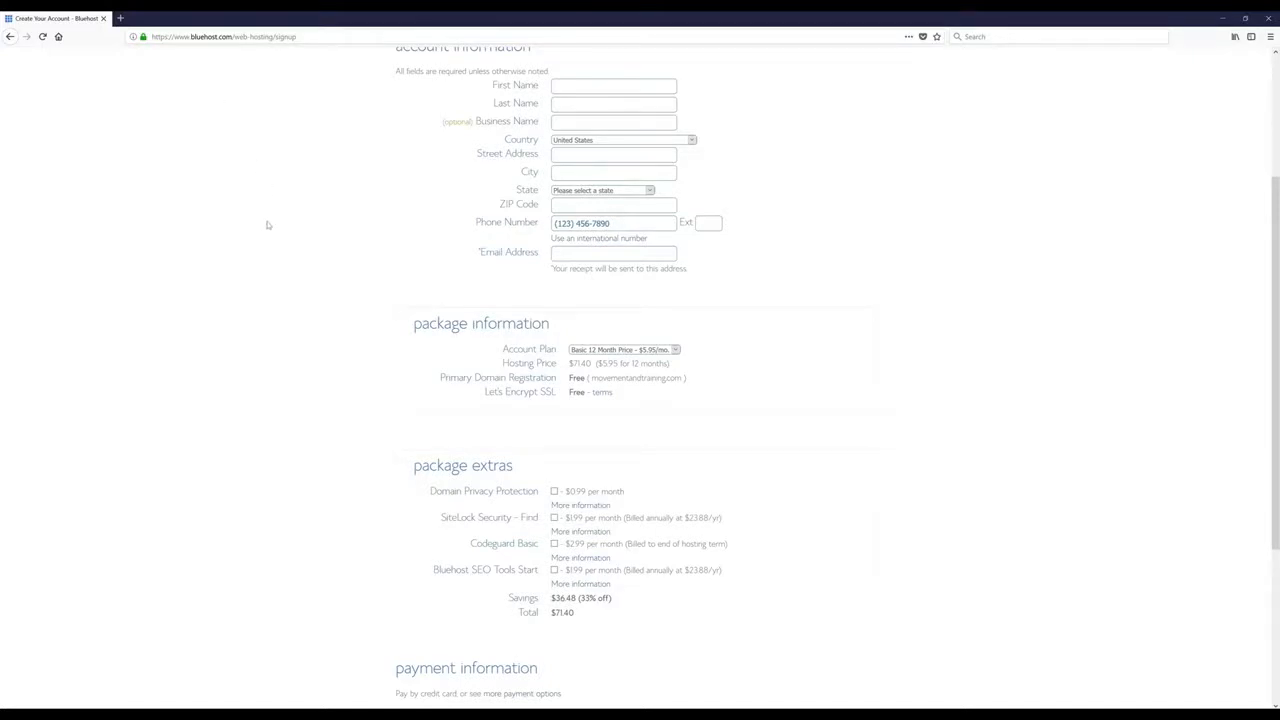
- Claim the special sign-up offer savings and deselect Domain Privacy Protection, SiteLock Security and Codeguard Basic
mouse_move(1269, 19)
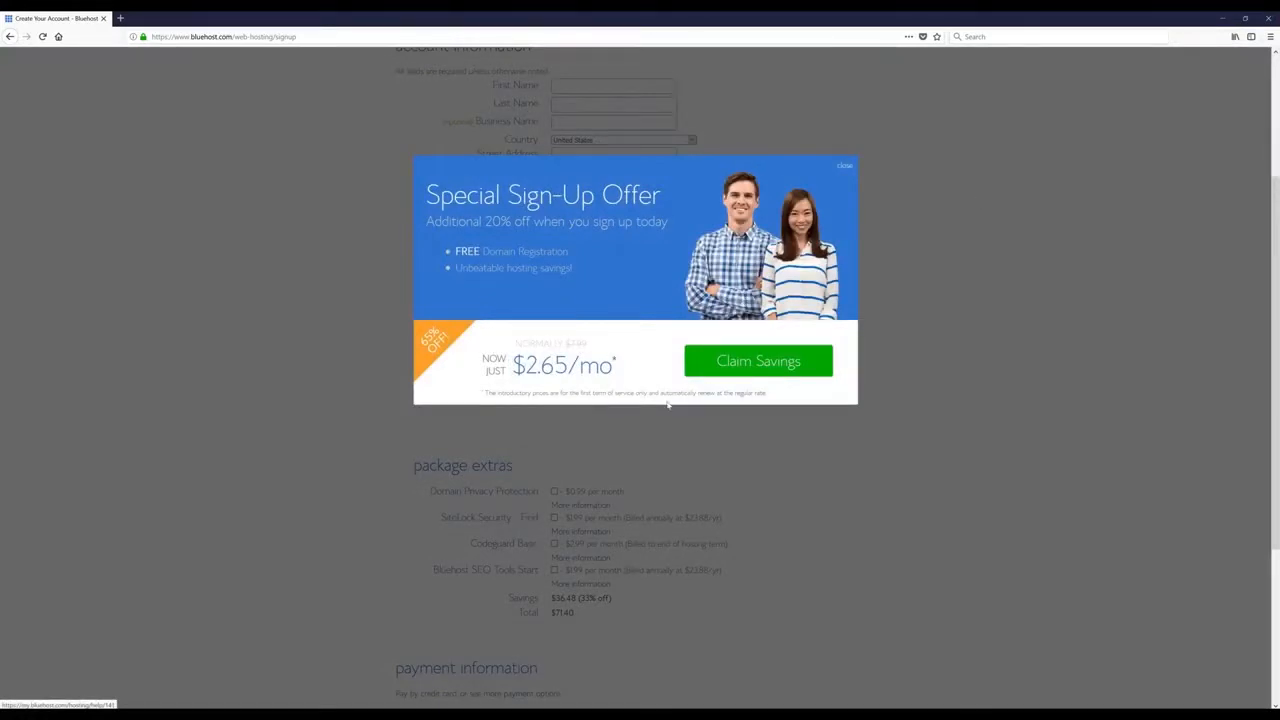
left_click(766, 372)
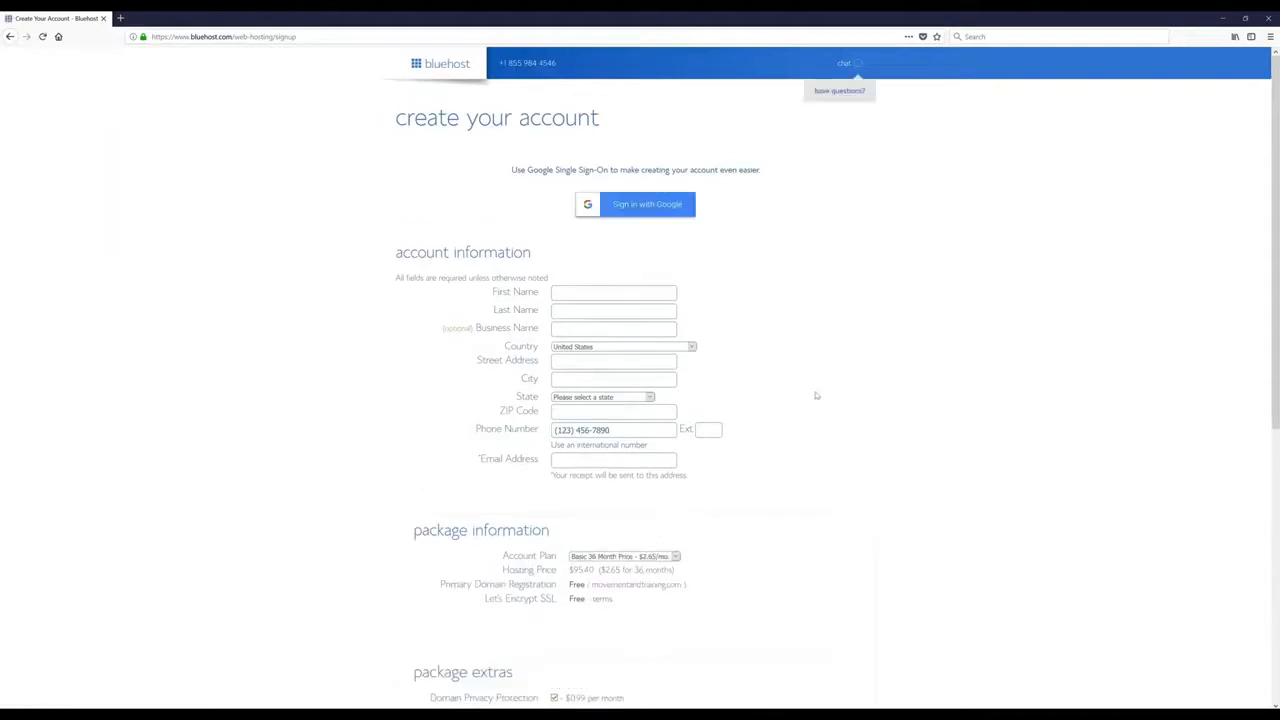
scroll(812, 397, "down", 3)
scroll(812, 397, "down", 5)
left_click(554, 231)
left_click(555, 258)
left_click(554, 284)
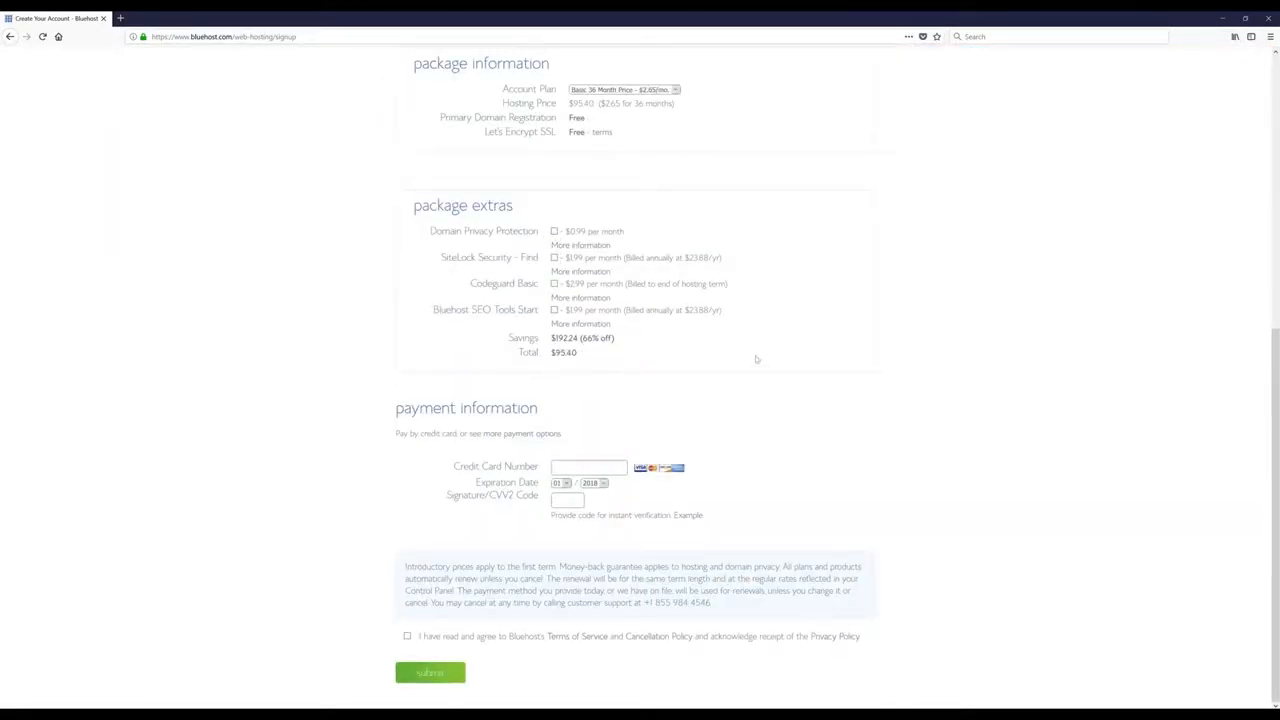
- Change the account plan in the package information to the Basic 12 month term
scroll(740, 290, "up", 2)
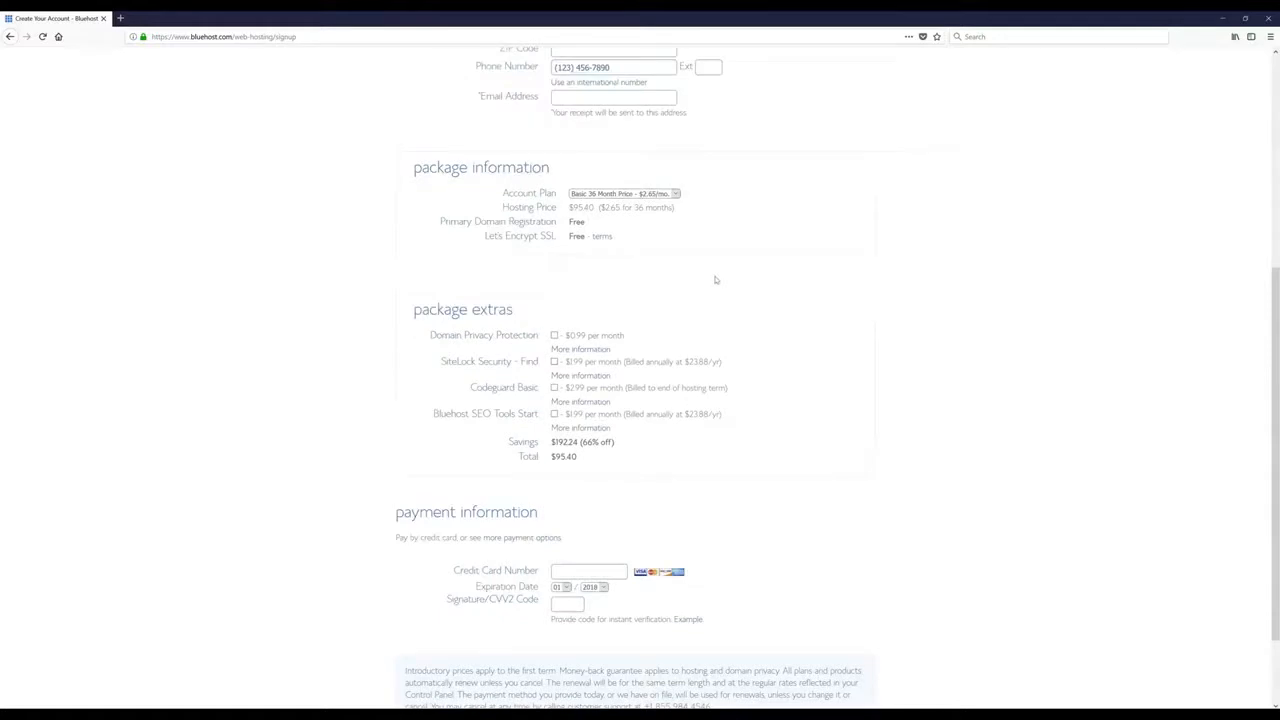
left_click(645, 196)
left_click(646, 205)
- Submit the hosting order with the account and payment information filled in and the terms accepted
scroll(763, 272, "down", 1)
scroll(747, 320, "up", 3)
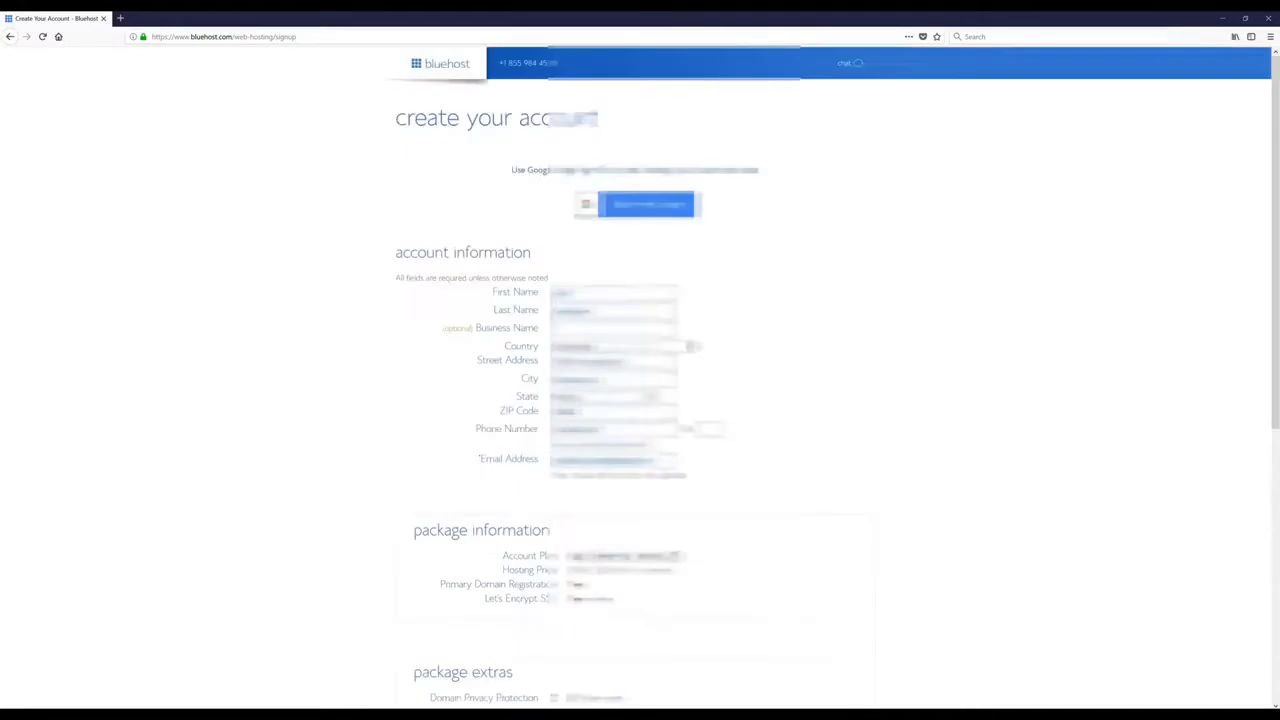
scroll(640, 380, "down", 9)
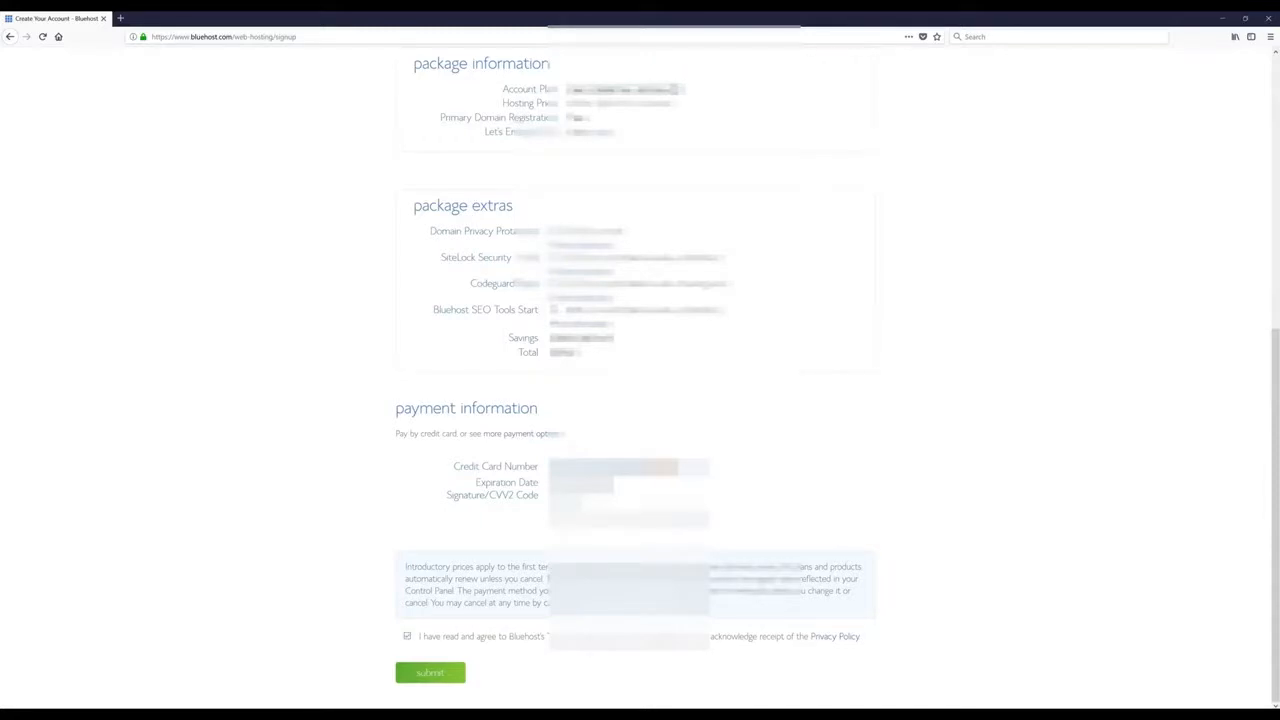
left_click(430, 673)
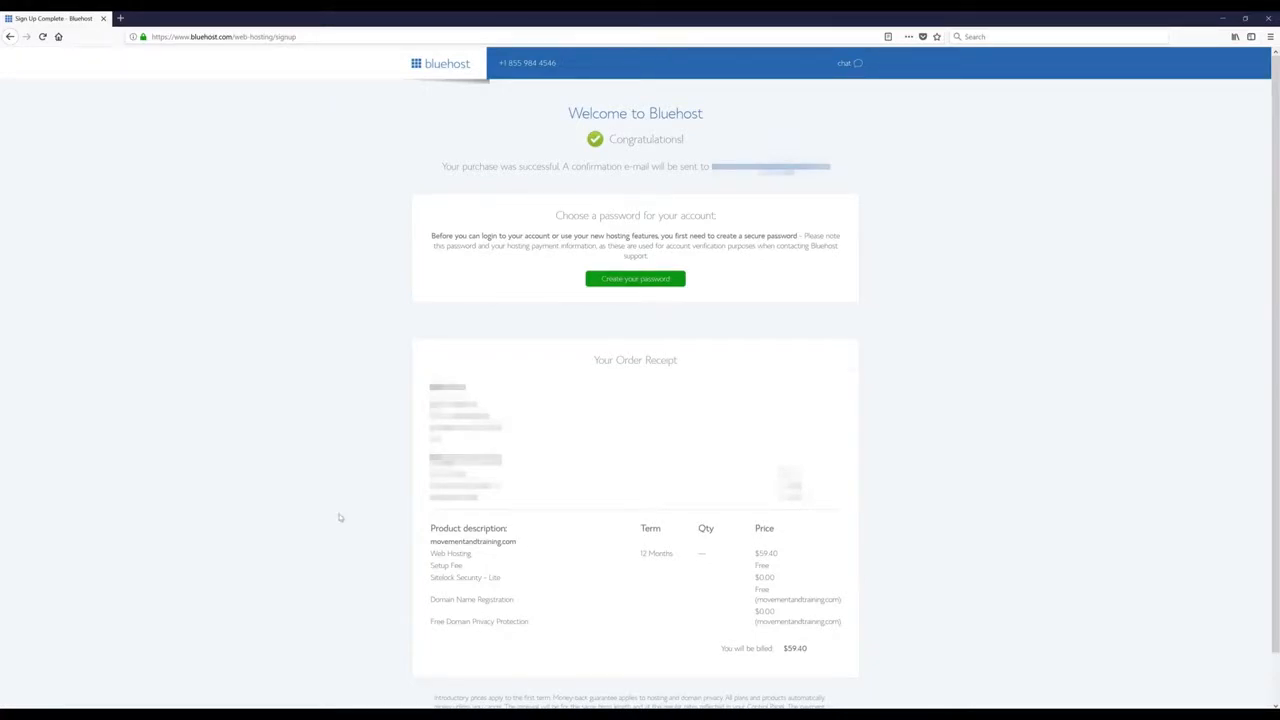
- Open Gmail in a new tab and verify the email address through Bluehost's WHOIS verification message
left_click(121, 19)
type("gmail")
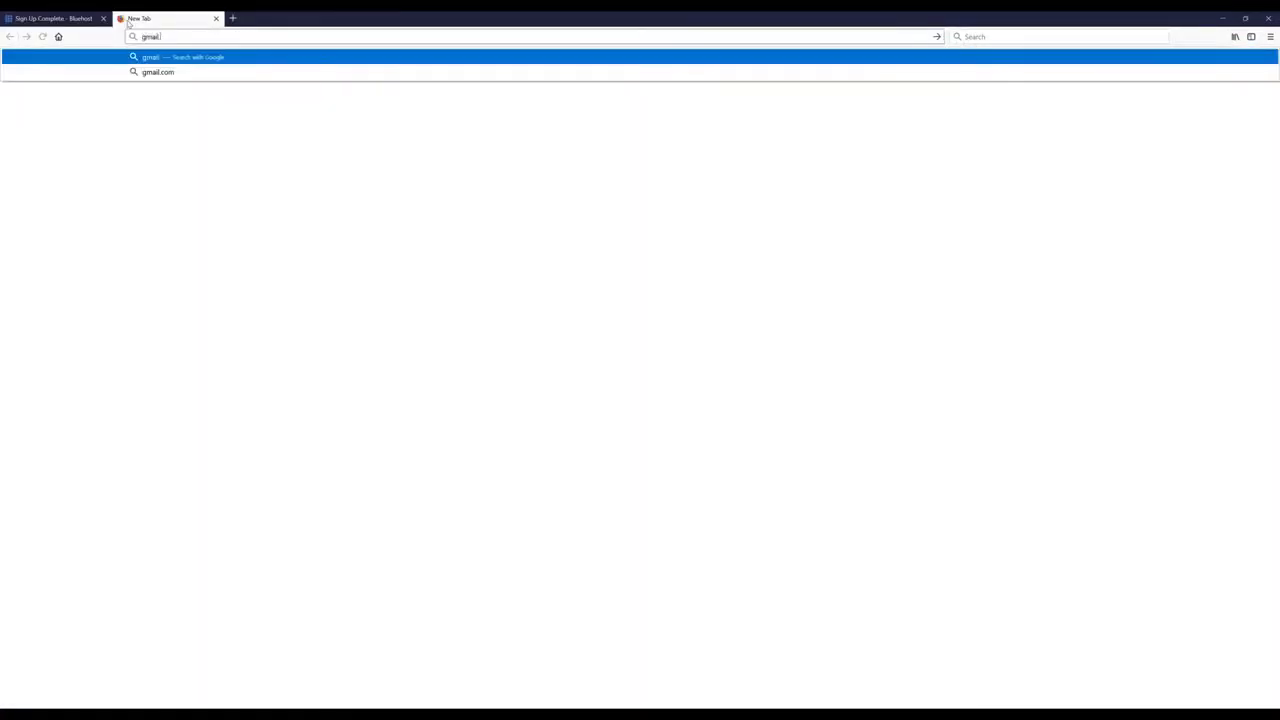
key("Return")
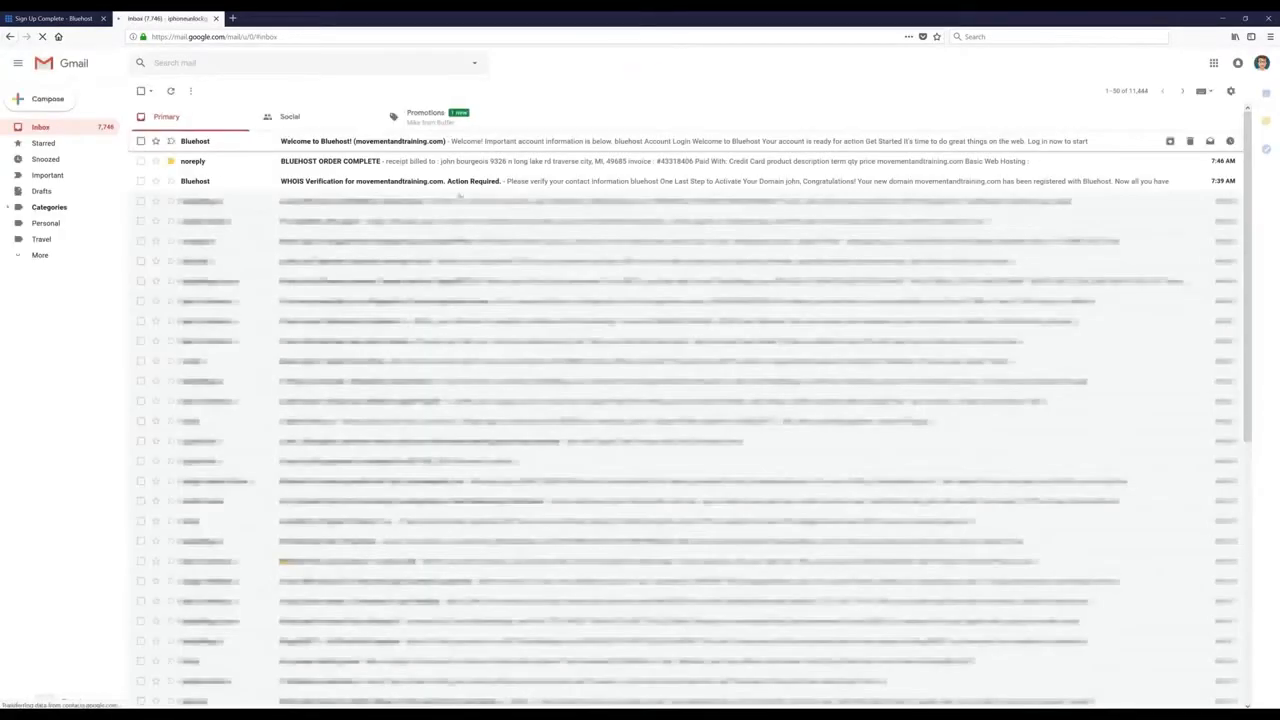
left_click(373, 181)
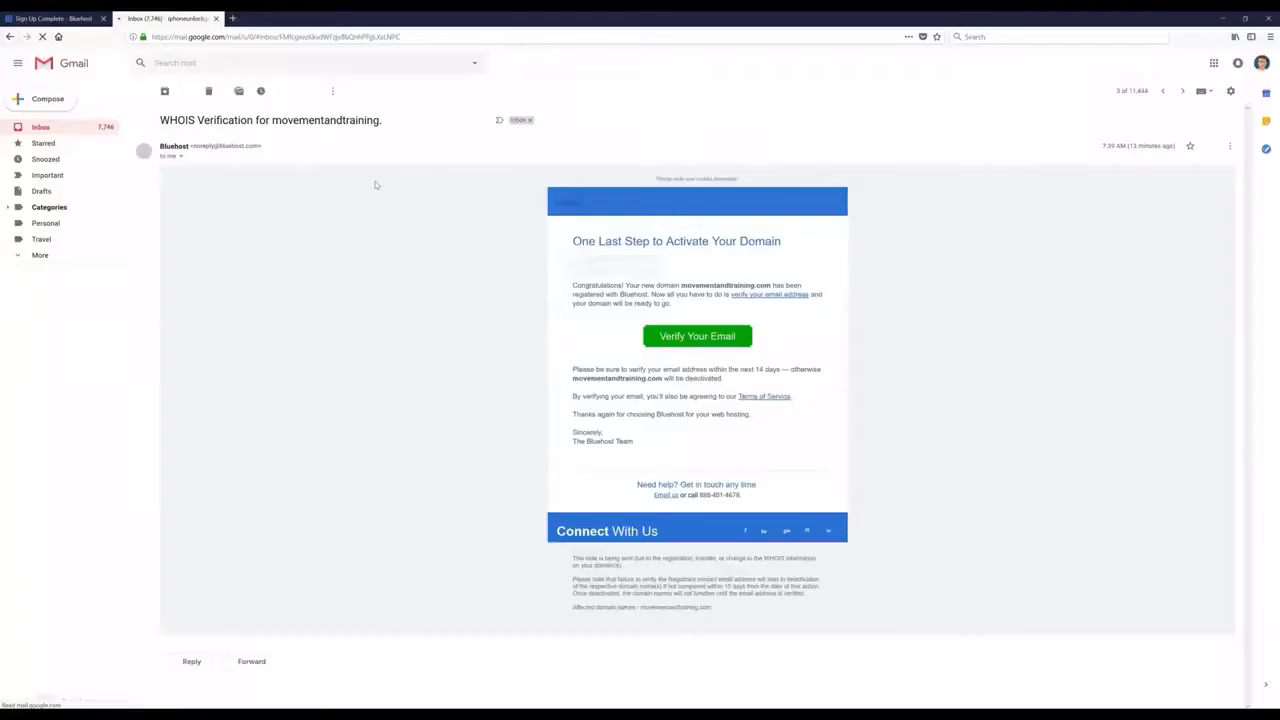
left_click(697, 339)
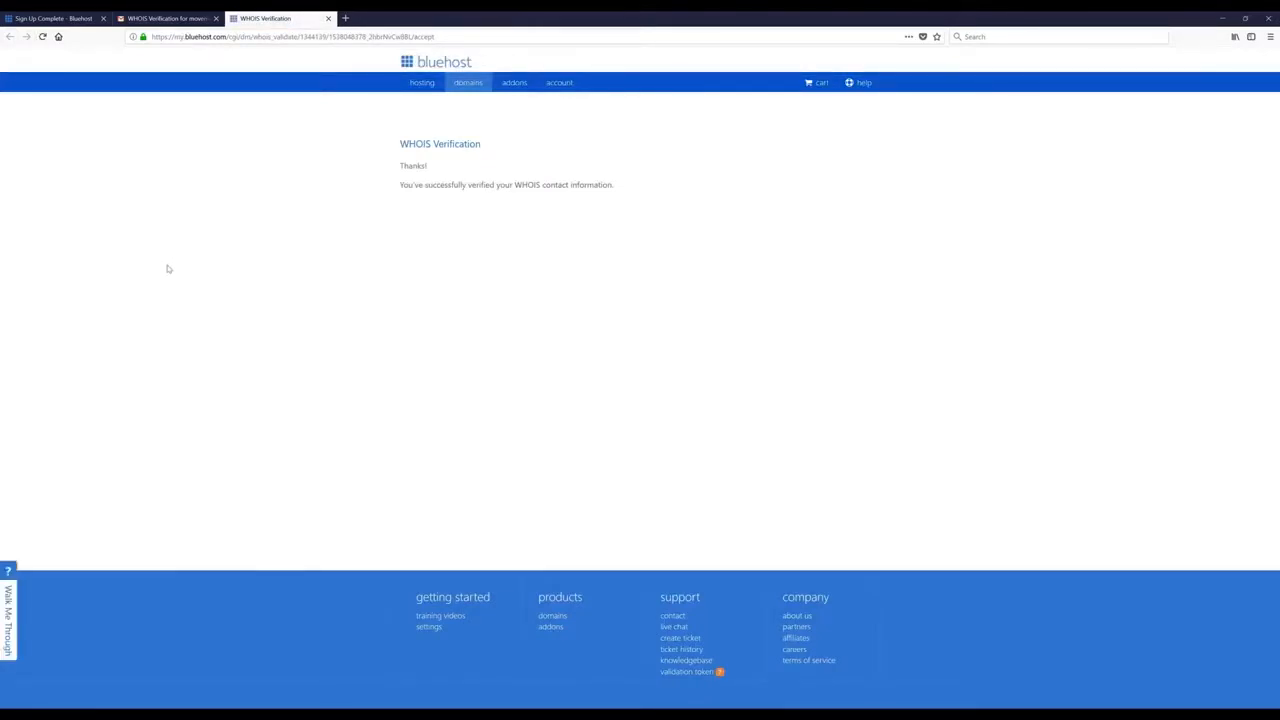
- Return to the Bluehost welcome page and create the account password, entering it twice and agreeing to the terms
left_click(82, 18)
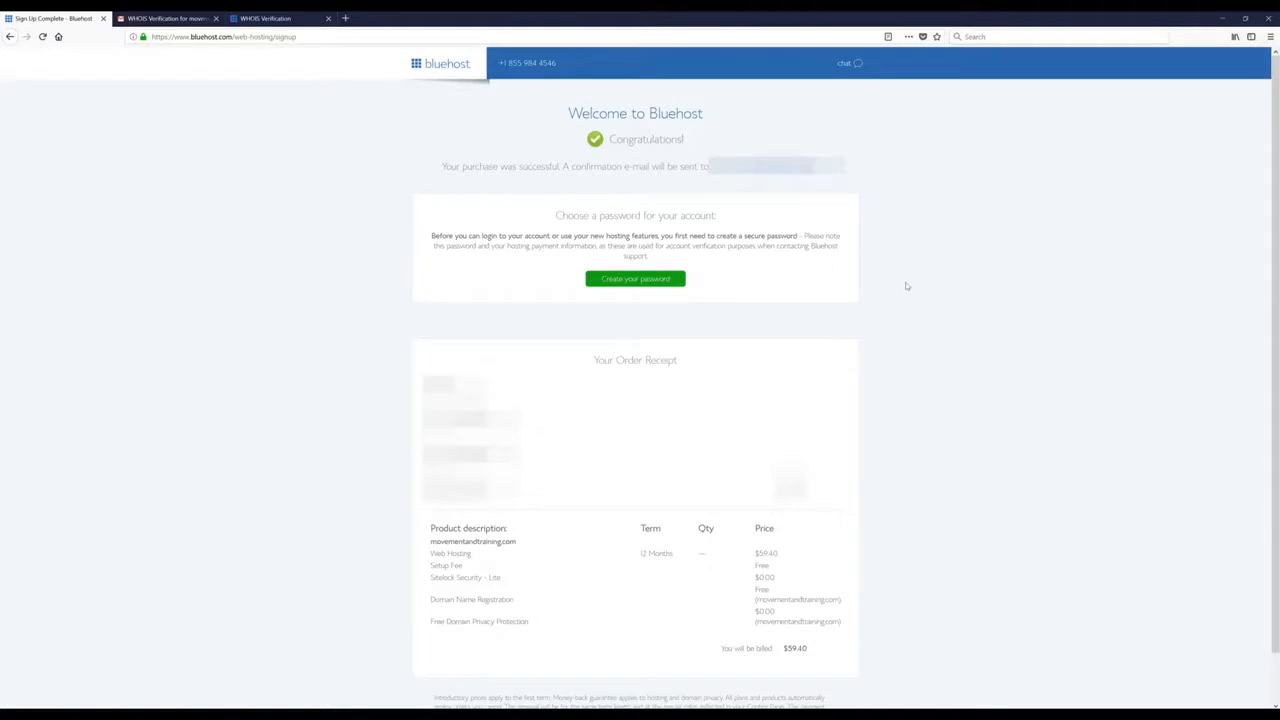
left_click(643, 280)
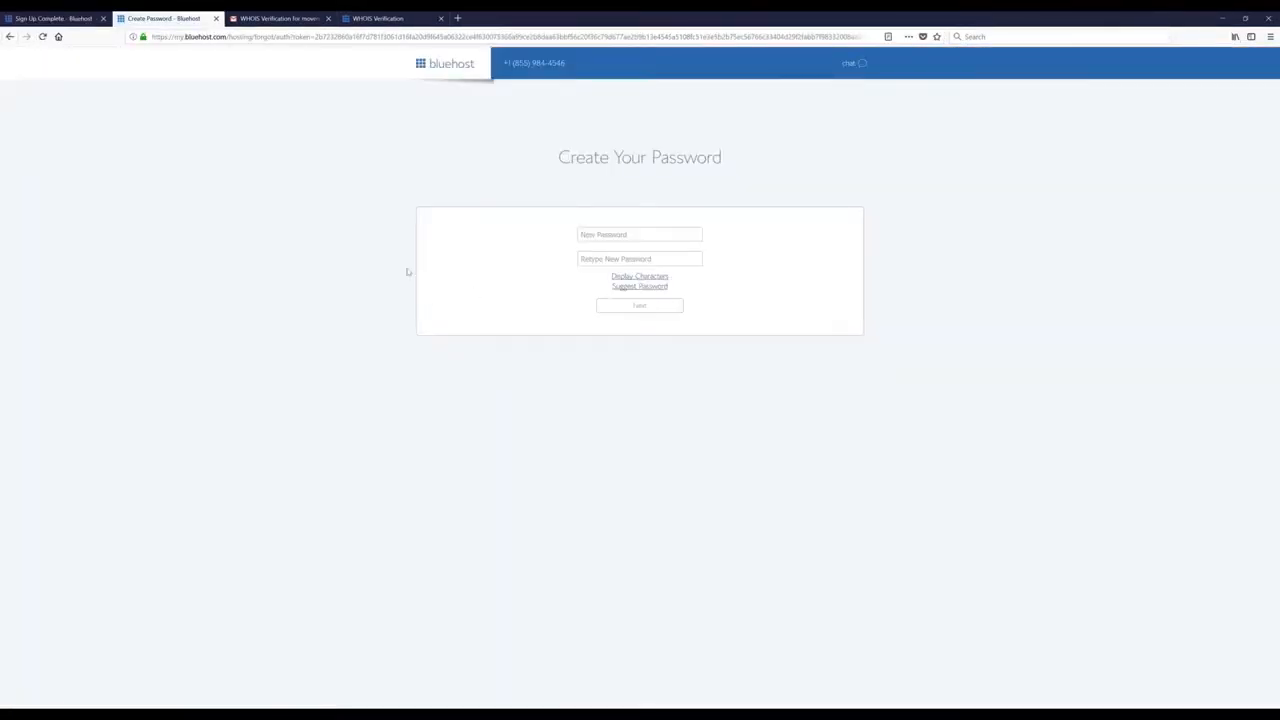
left_click(634, 234)
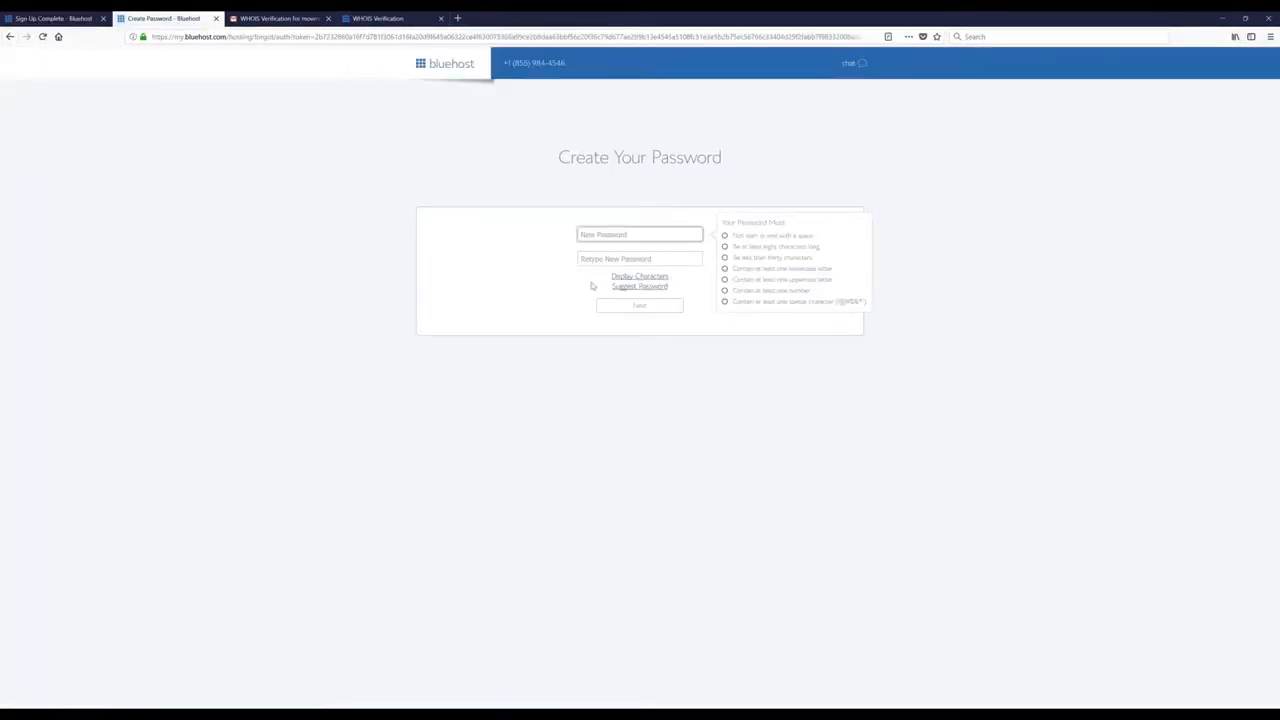
key("ctrl+v")
key("Tab")
key("ctrl+v")
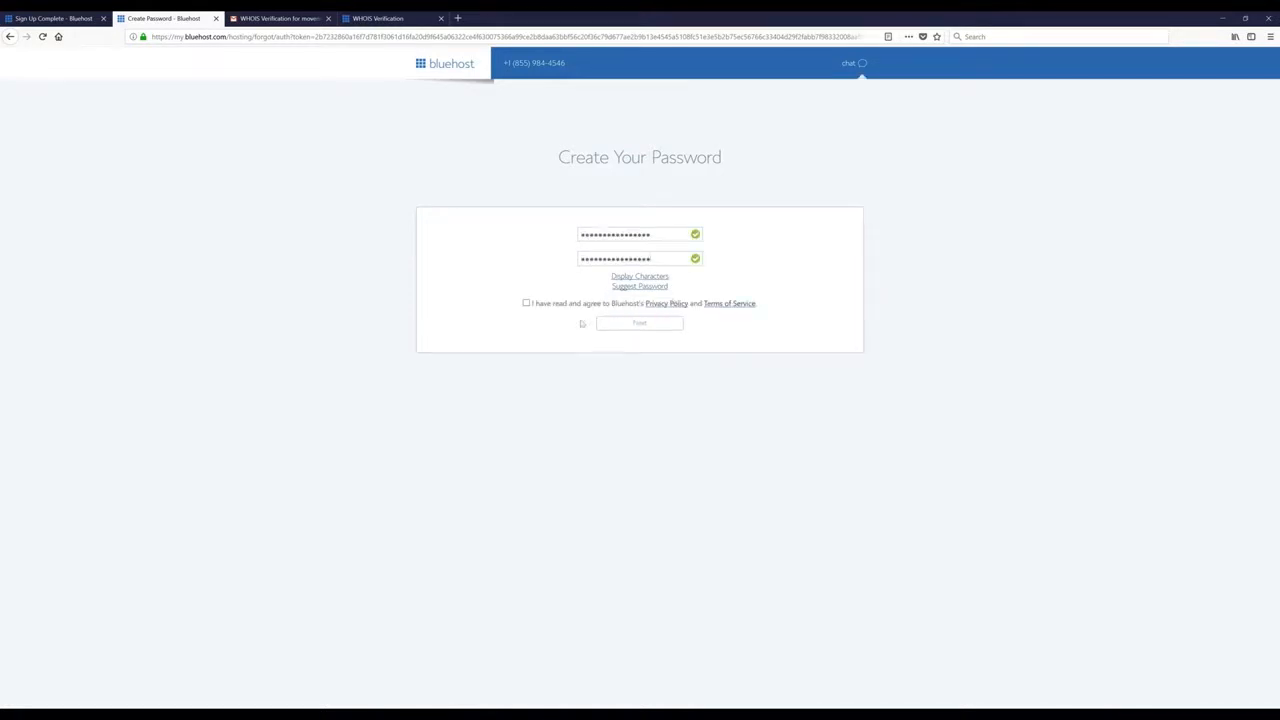
left_click(526, 303)
left_click(648, 327)
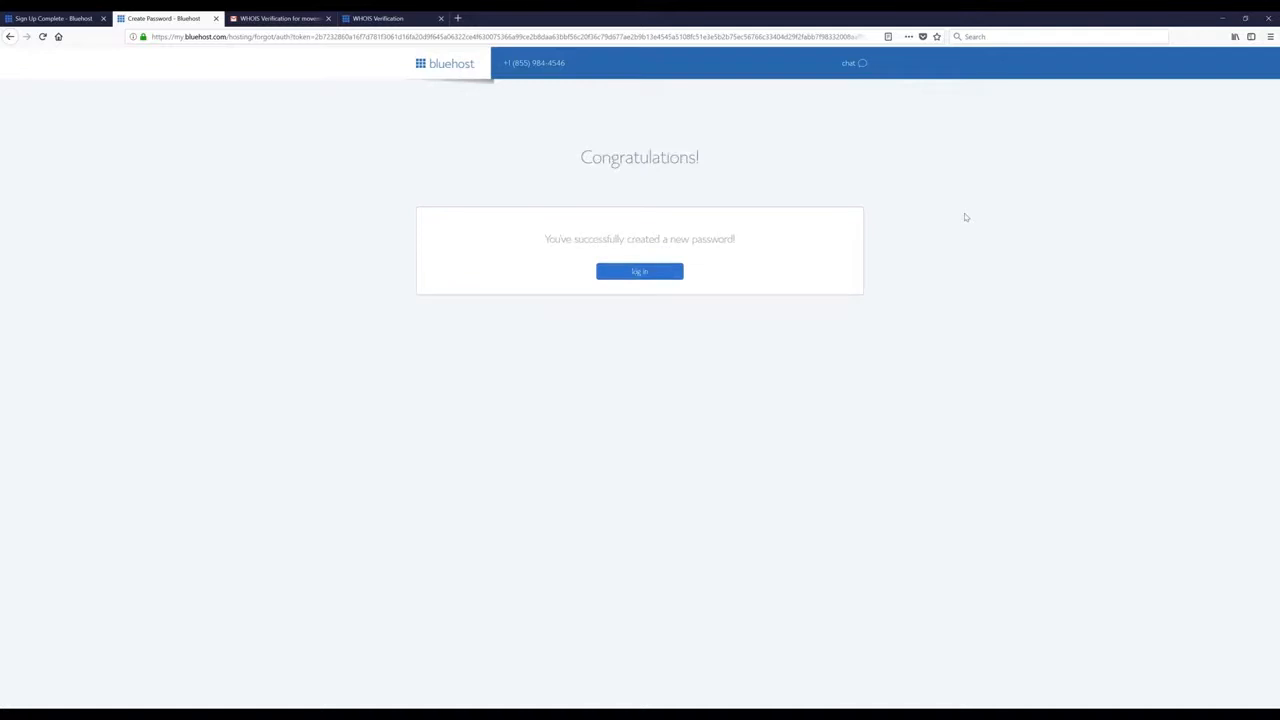
- Log in to Bluehost, skip the theme selection and go to the Bluehost account
left_click(639, 275)
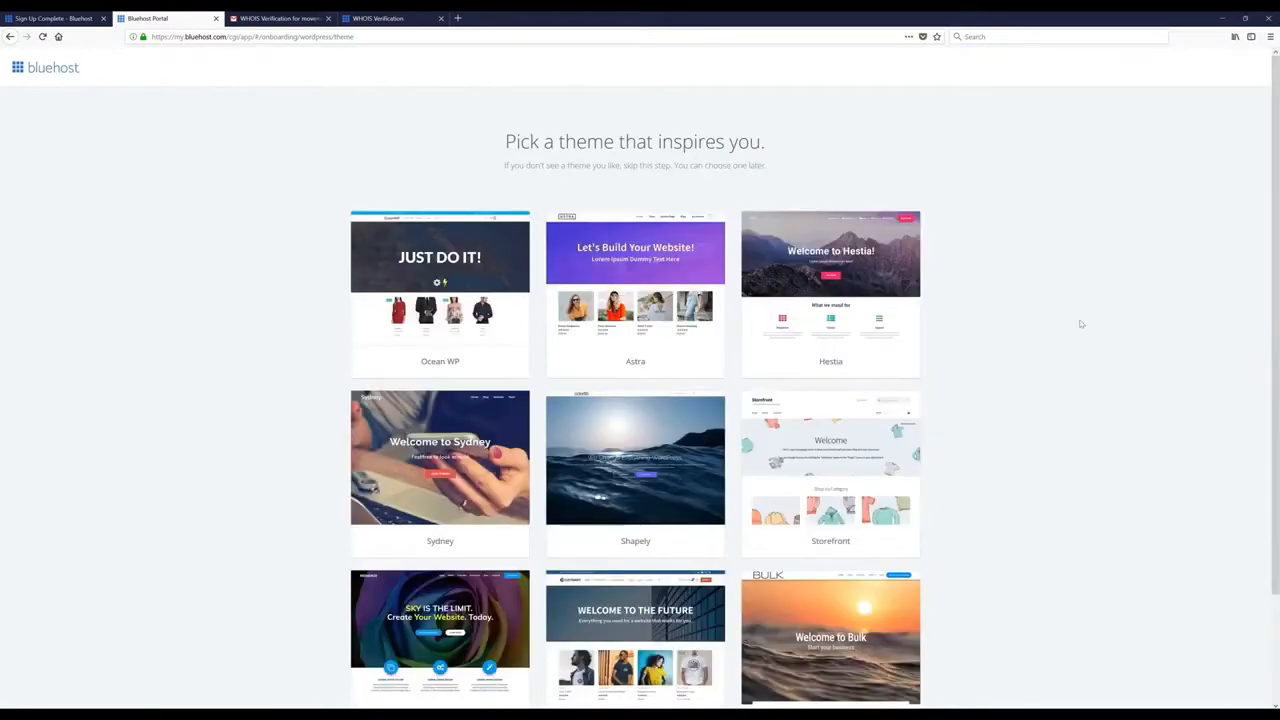
scroll(1047, 353, "down", 2)
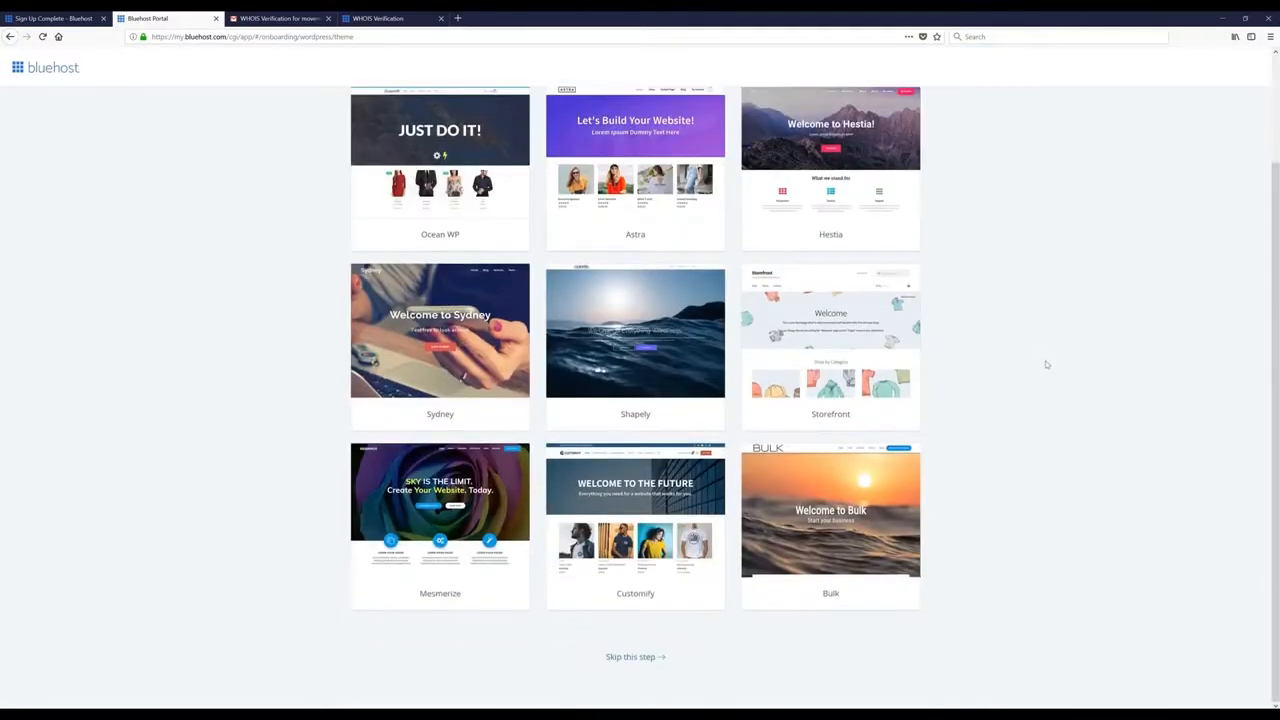
left_click(641, 660)
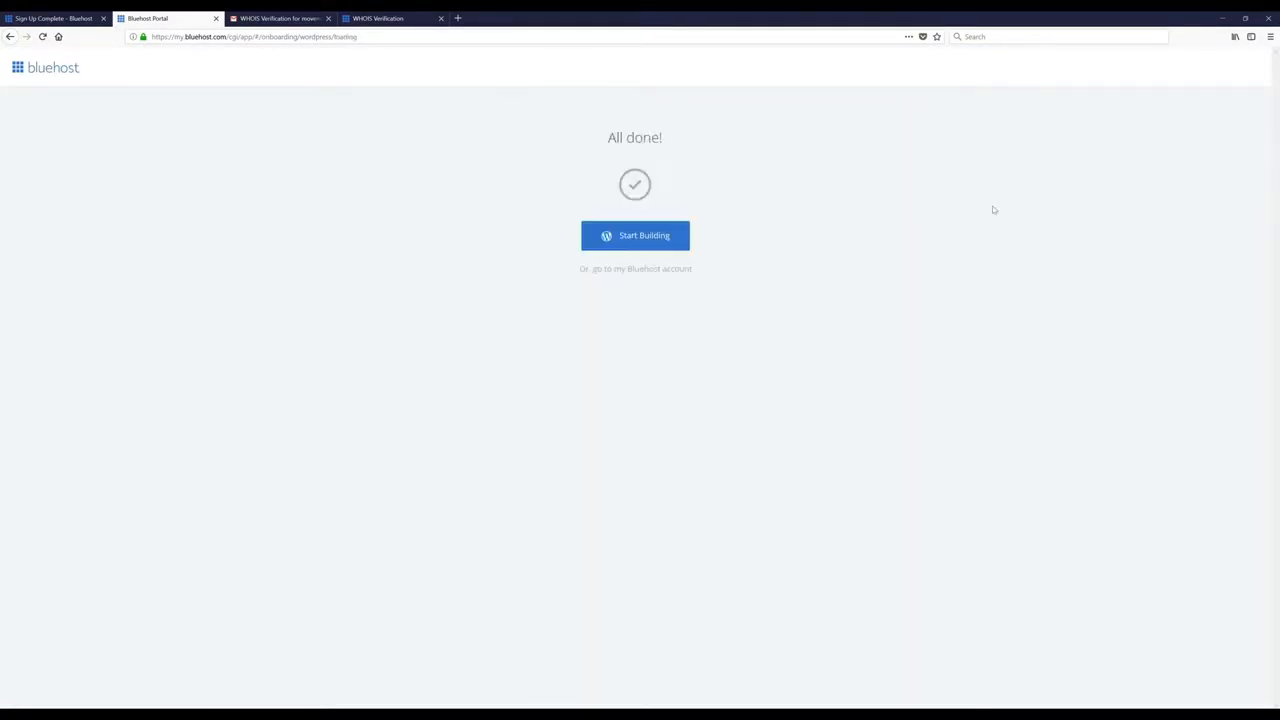
left_click(637, 272)
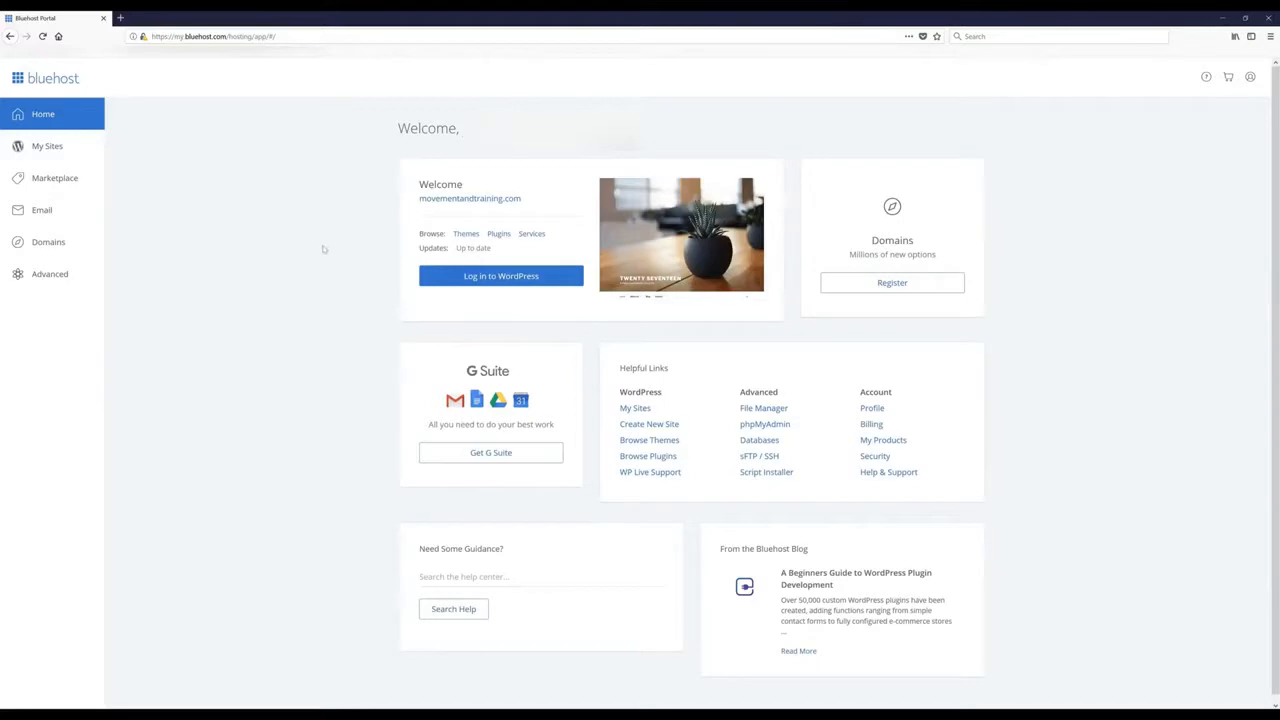
- Log in to WordPress from the Bluehost account and open the page for adding a new theme
left_click(462, 278)
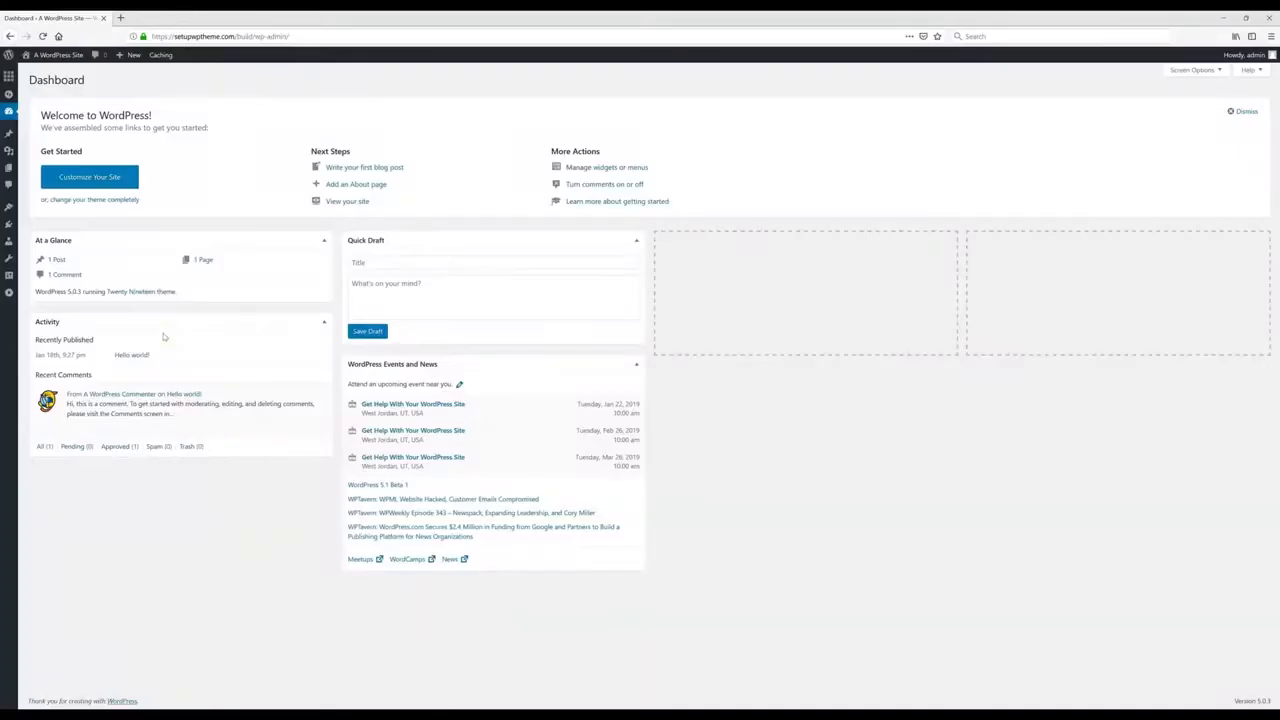
mouse_move(9, 207)
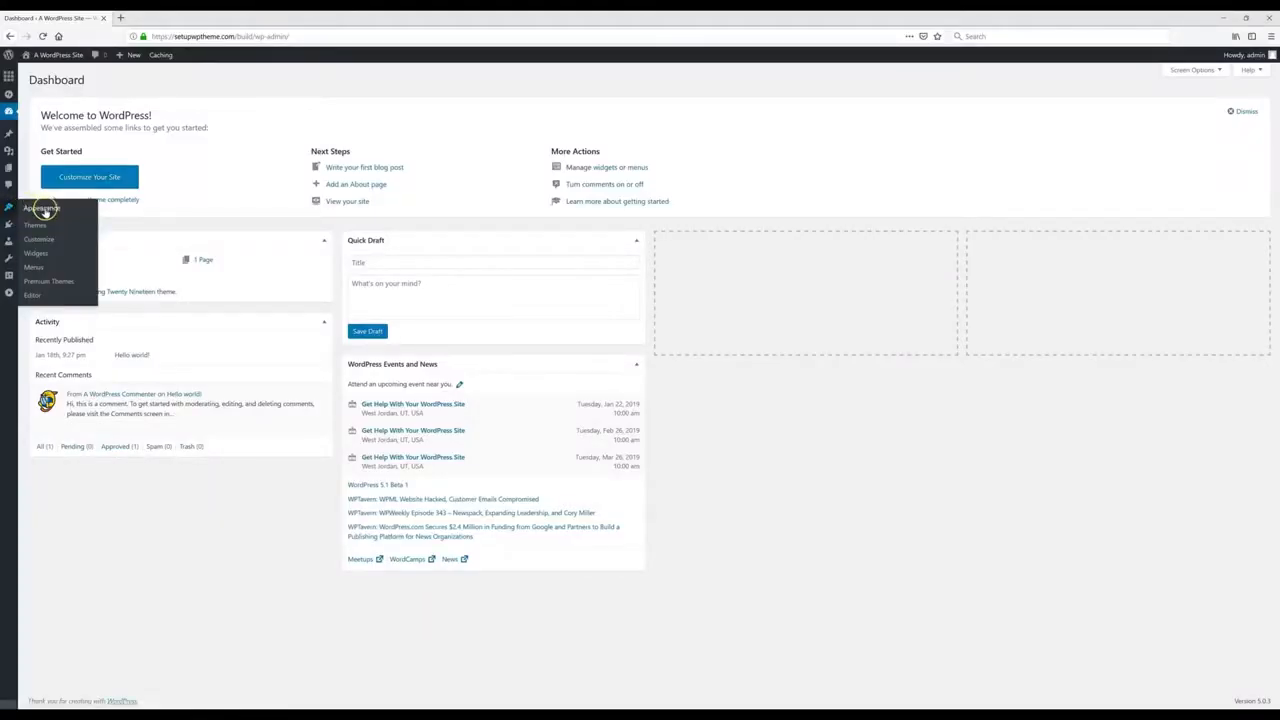
left_click(40, 227)
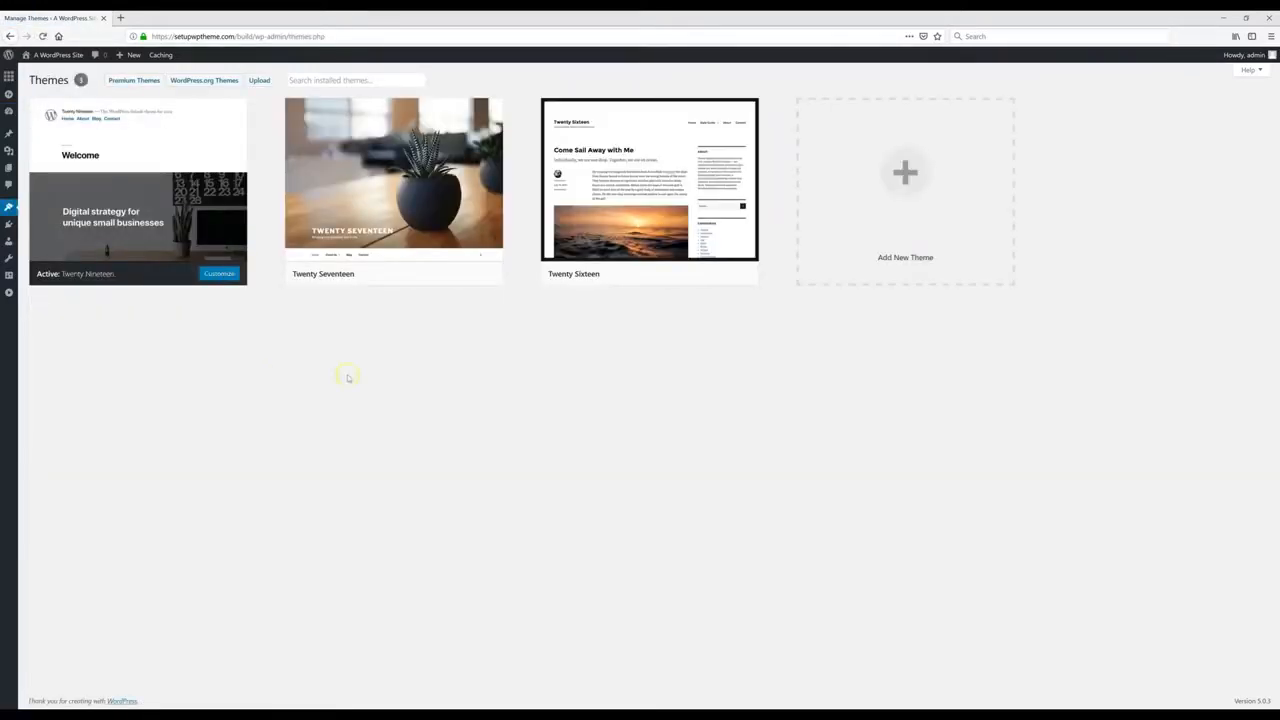
left_click(903, 200)
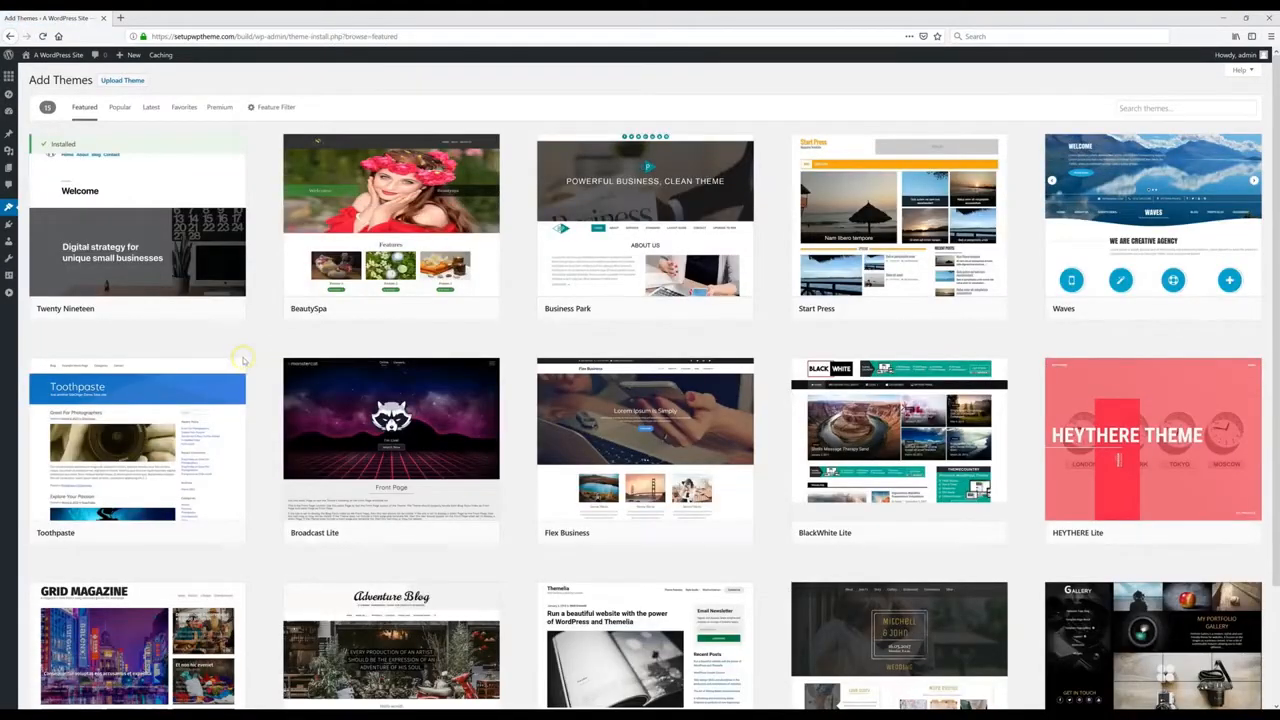
- Browse the popular and latest themes, search for Receptar, and install and activate that theme
left_click(119, 107)
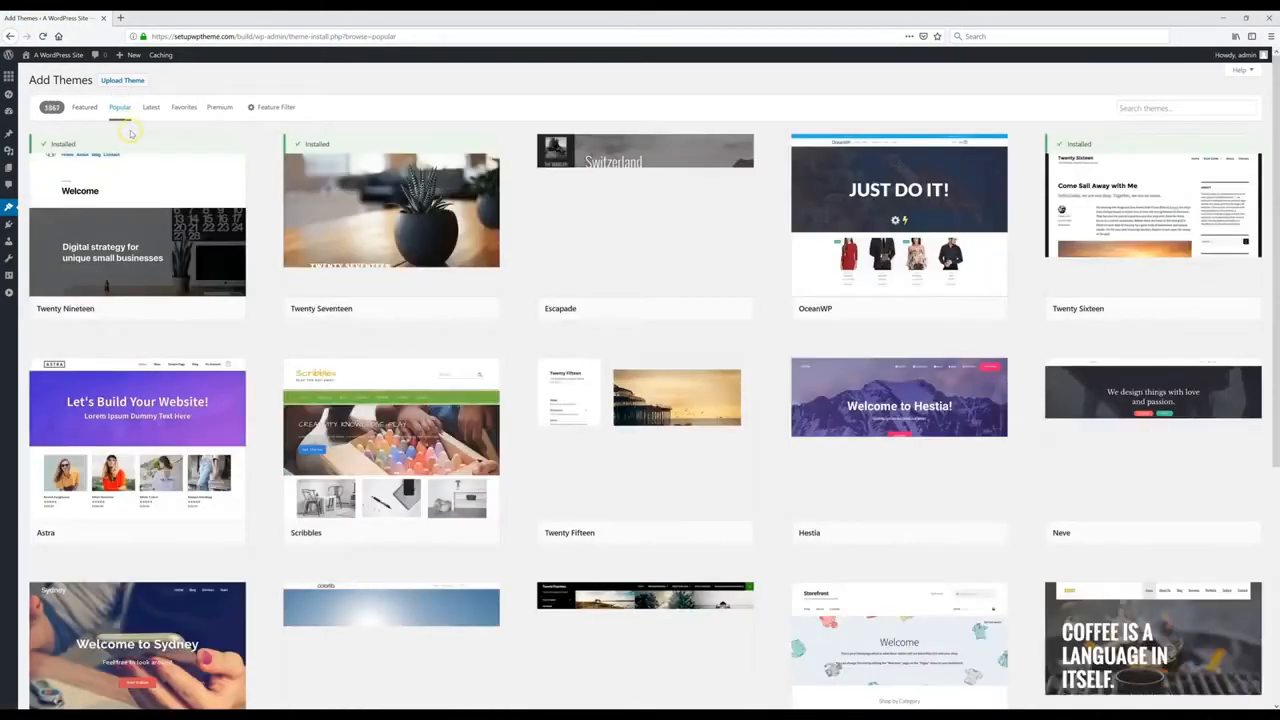
left_click(156, 108)
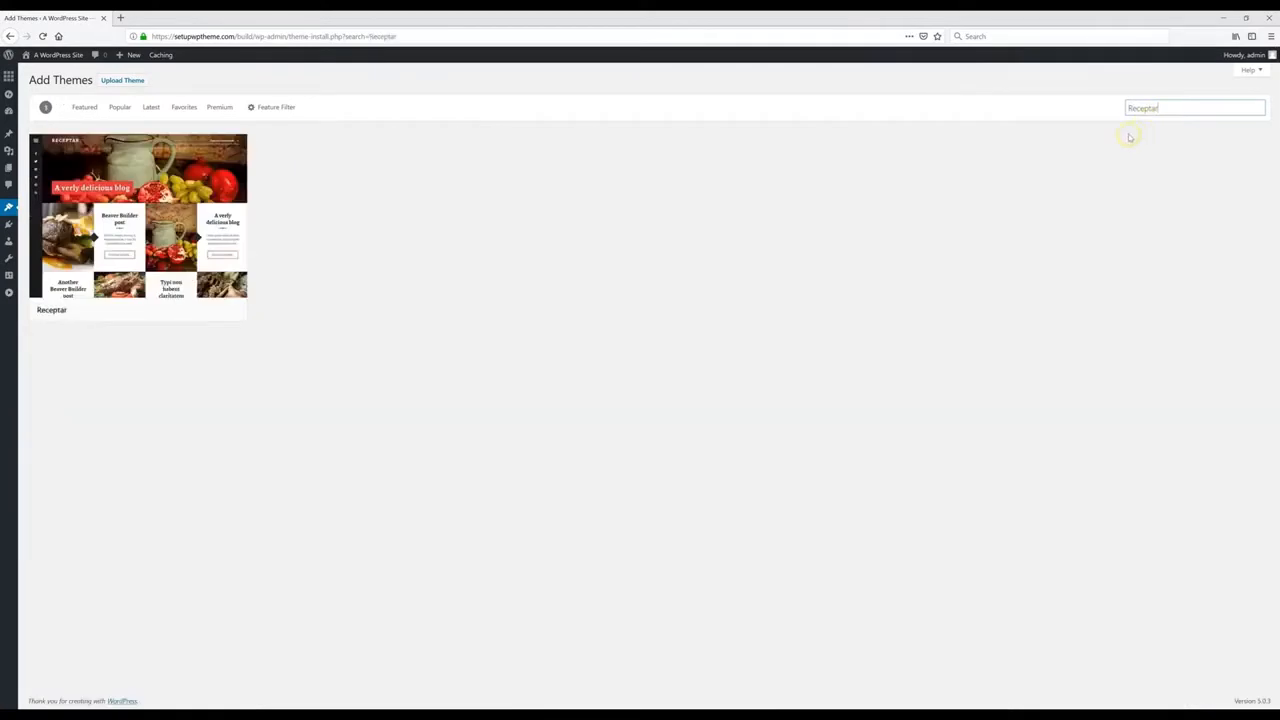
mouse_move(172, 288)
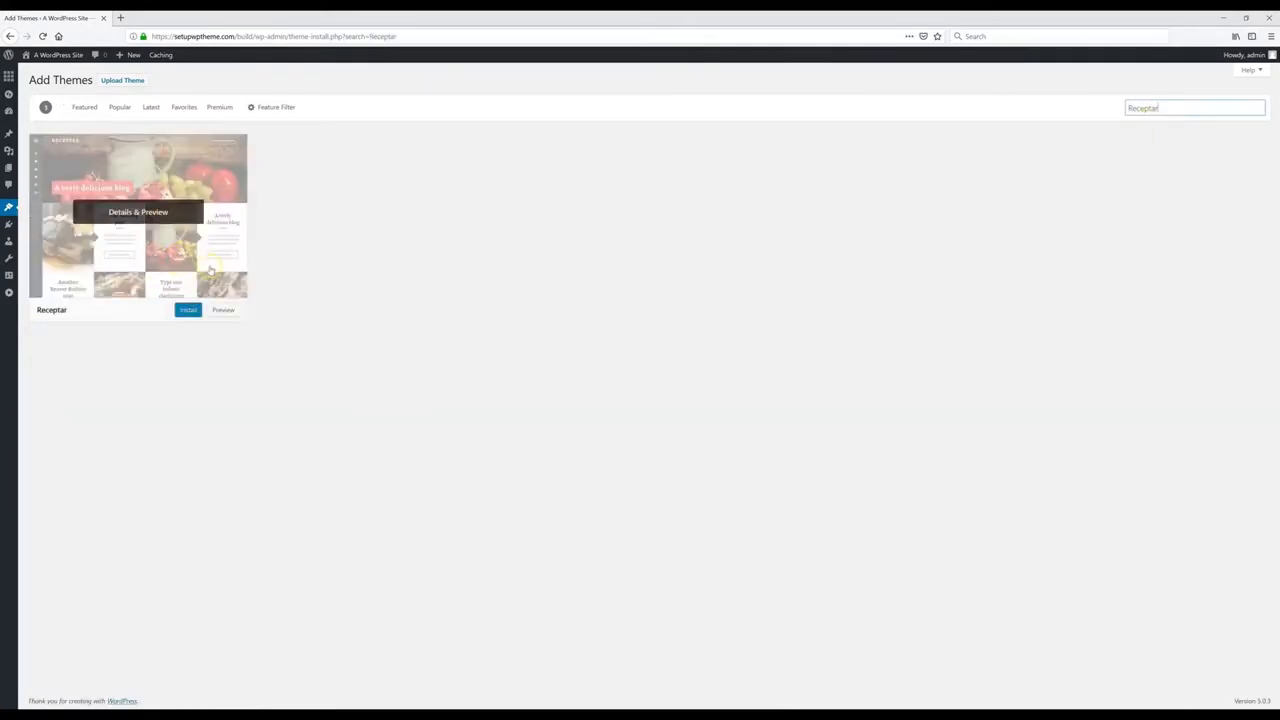
left_click(184, 312)
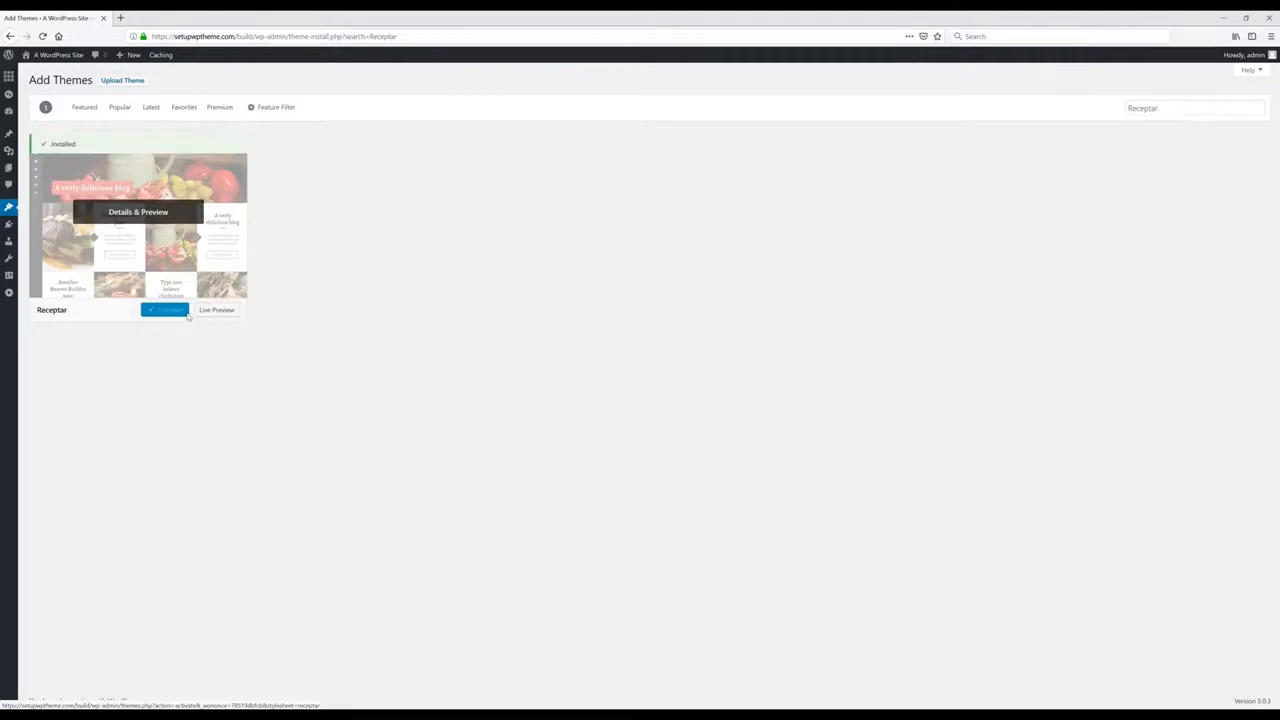
left_click(172, 313)
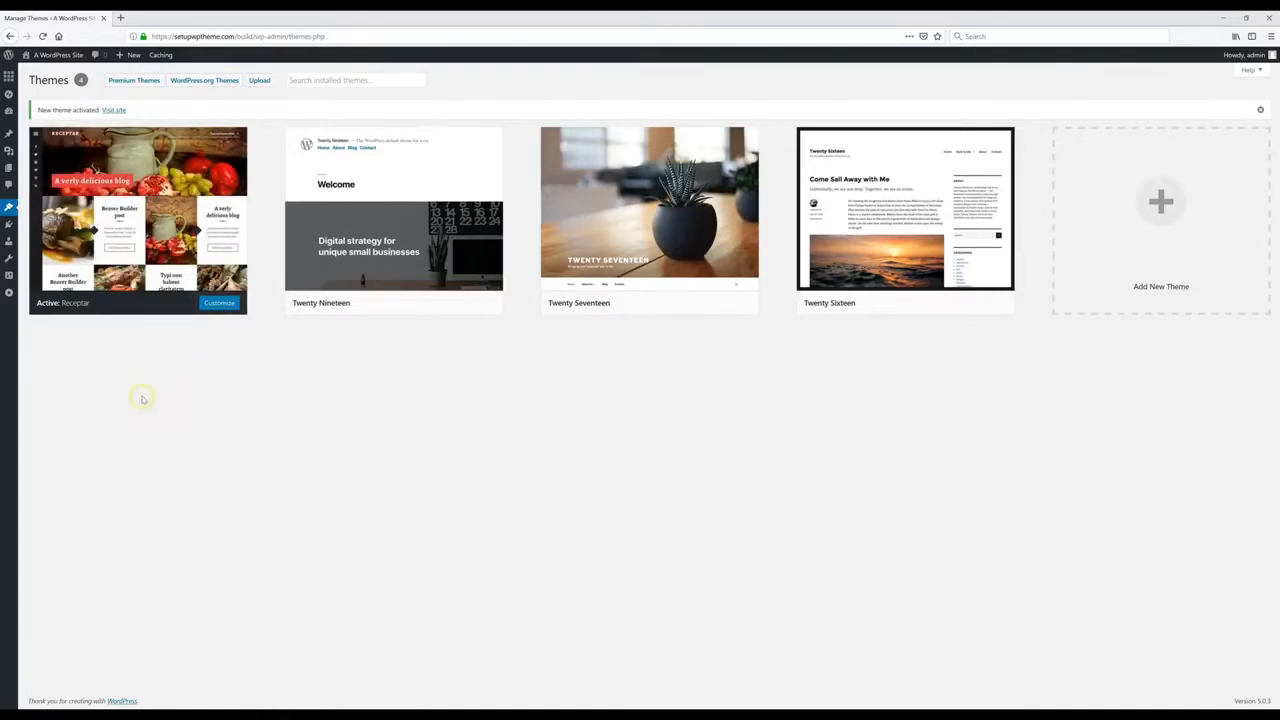
- Set the site title to Yoga Fit and the tagline to Anything & Everything Yoga in the general settings, and save the changes
mouse_move(10, 278)
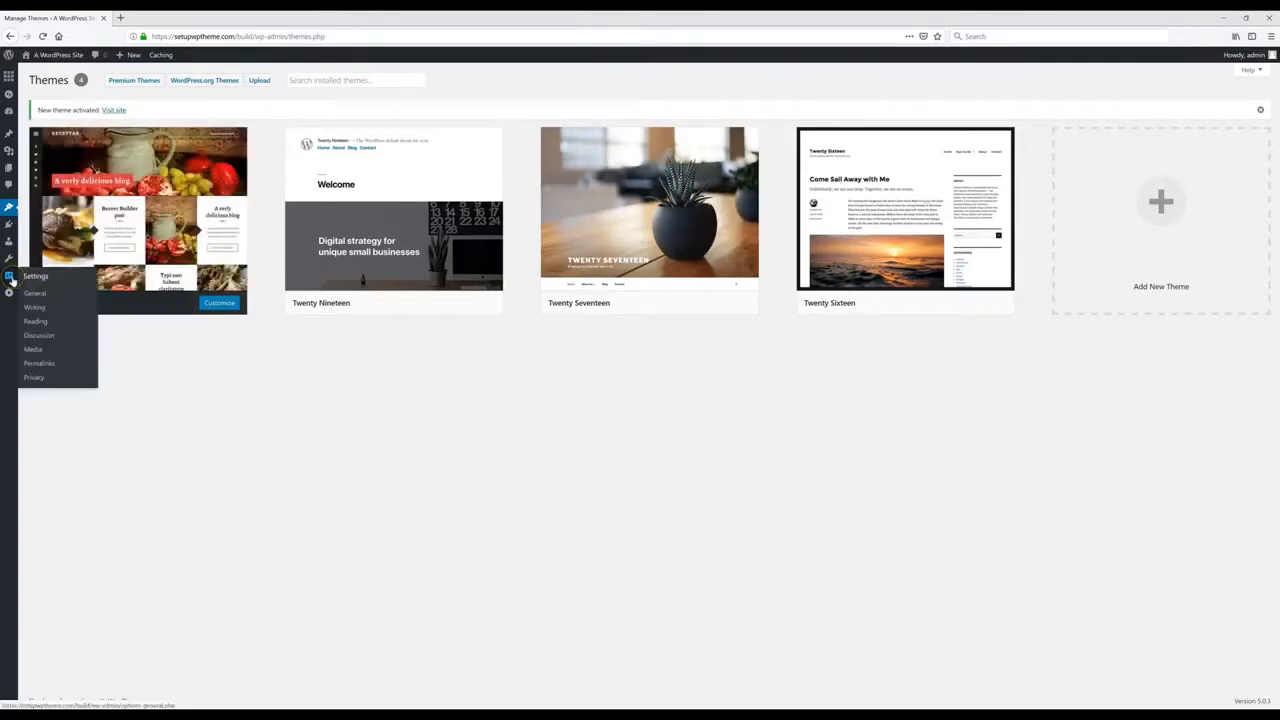
left_click(60, 296)
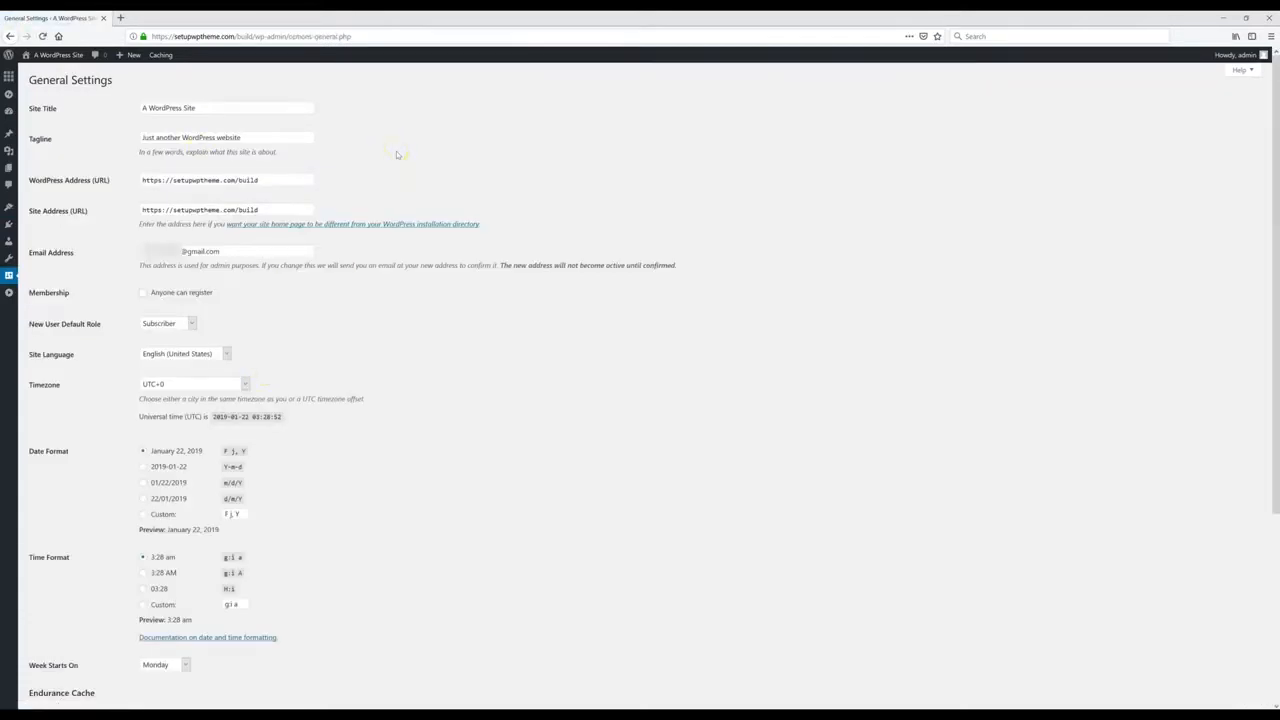
triple_click(253, 109)
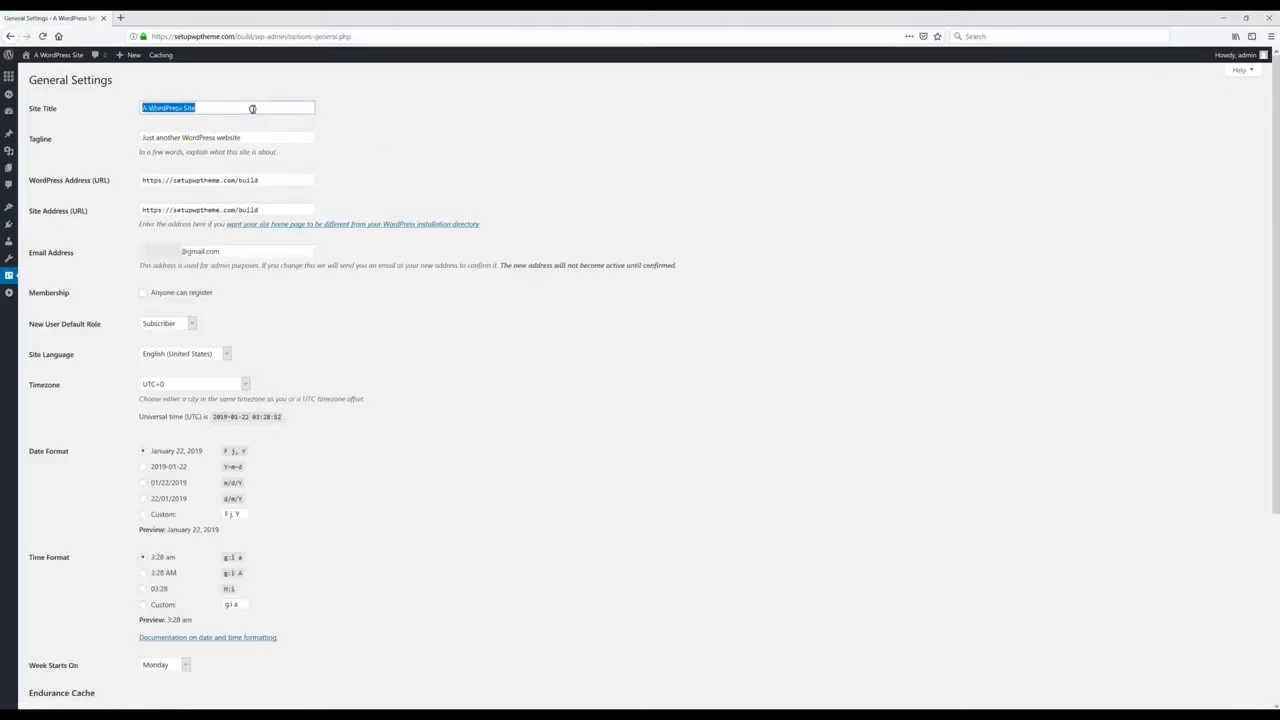
type("Yoga Fl")
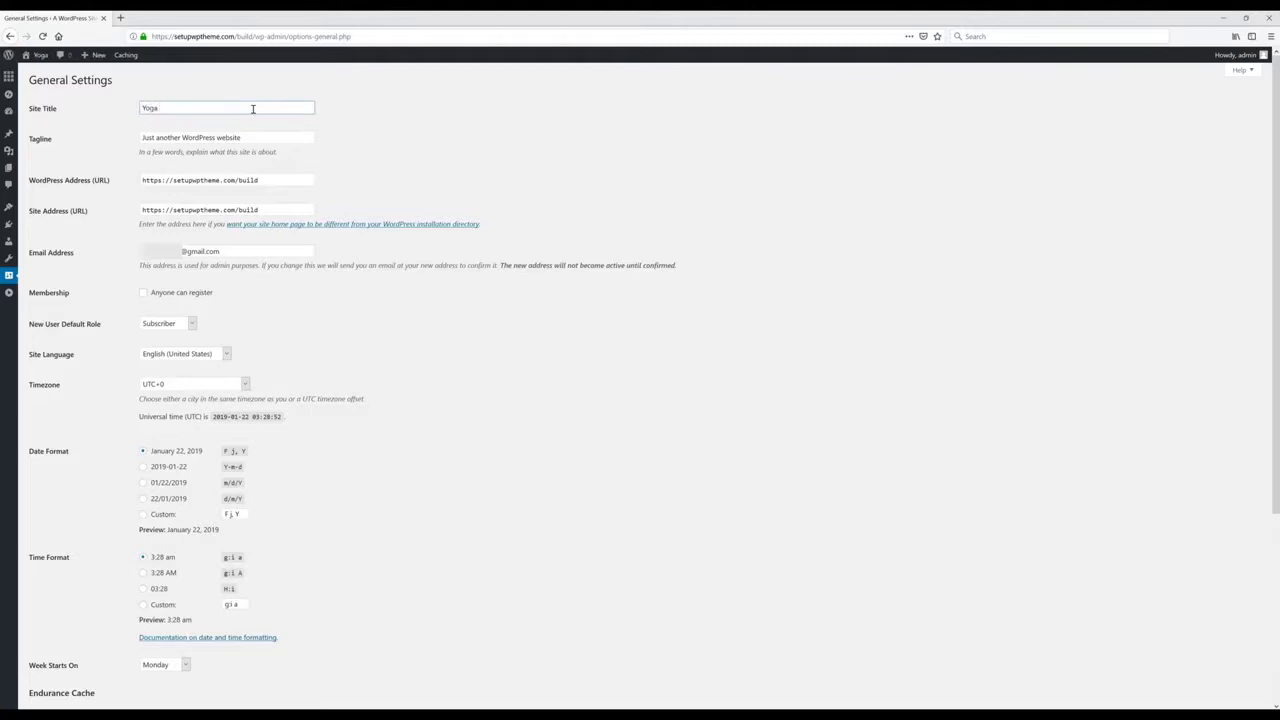
triple_click(256, 135)
type("Anything & Everything Yoga")
scroll(438, 393, "down", 4)
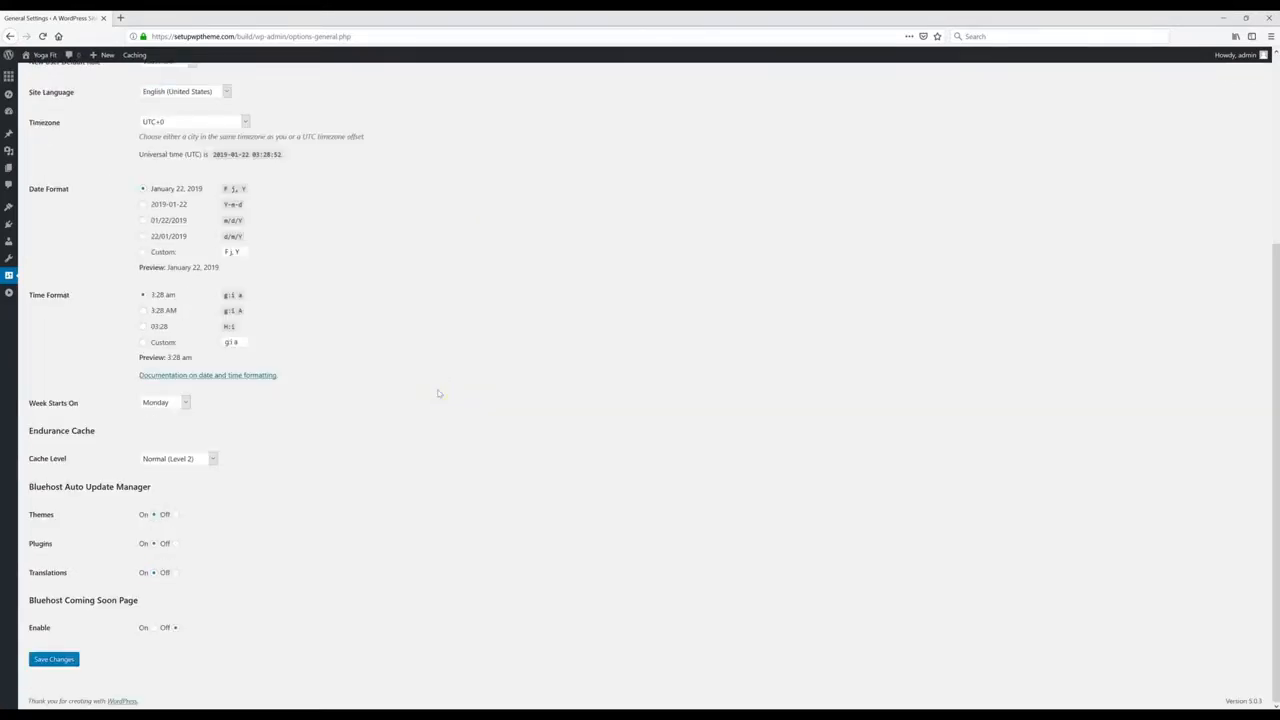
left_click(55, 660)
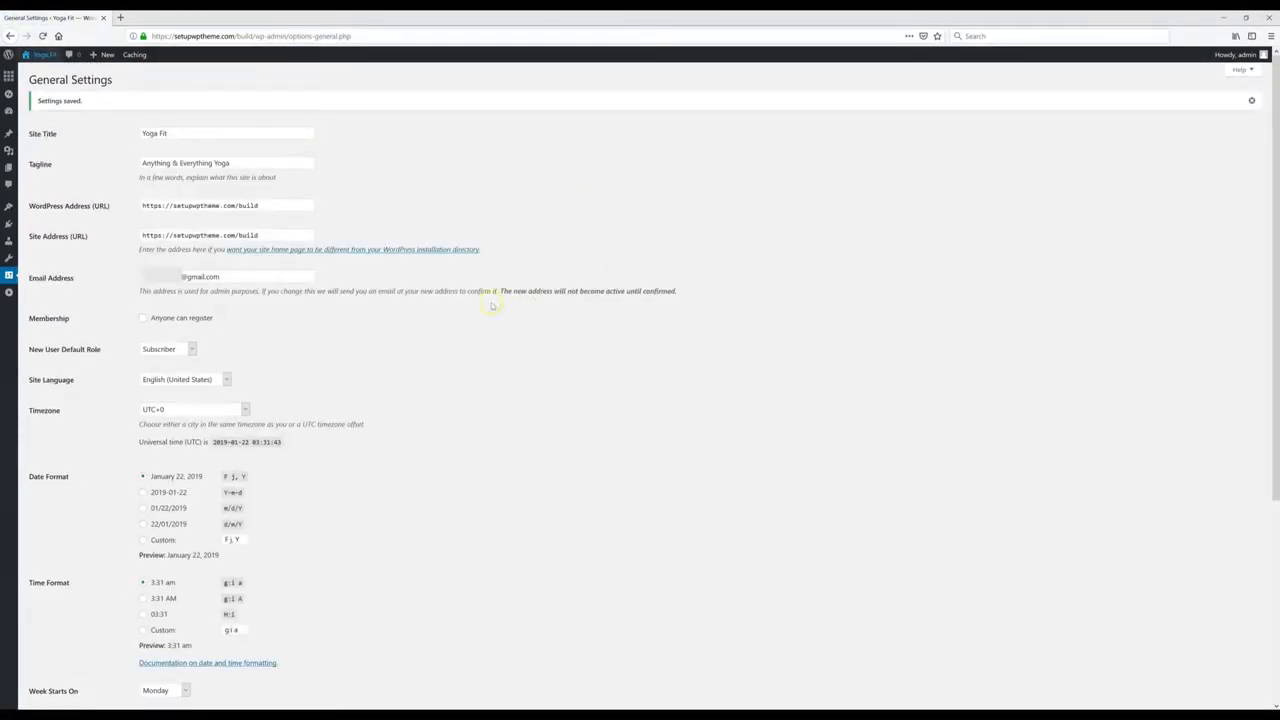
- Open the site in the customizer and upload header.jpeg from the desktop as a new header image
left_click(55, 68)
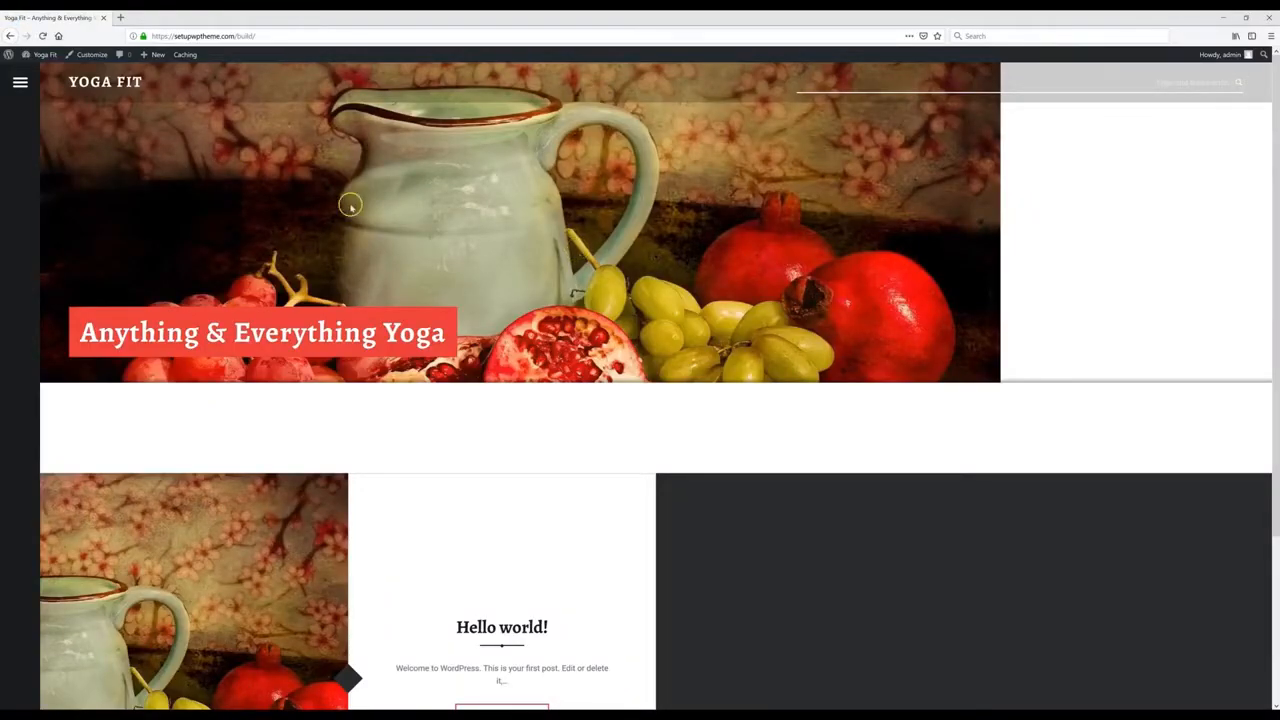
left_click(89, 60)
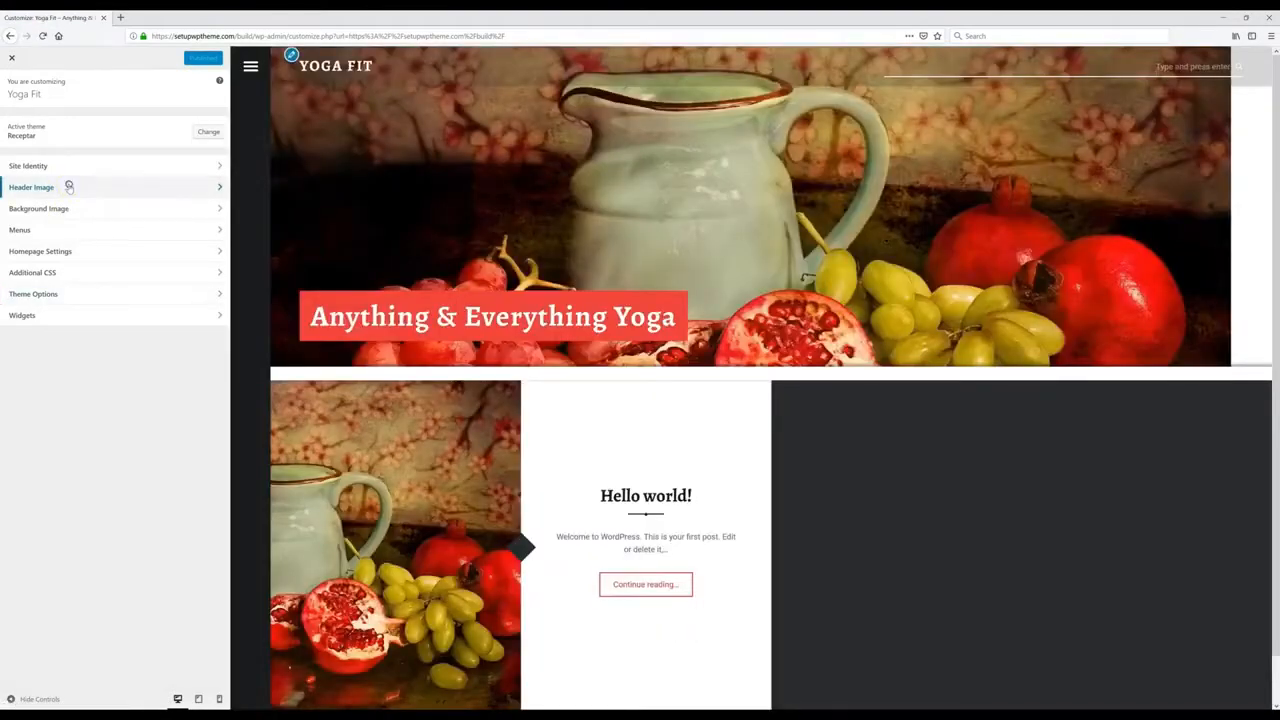
left_click(63, 186)
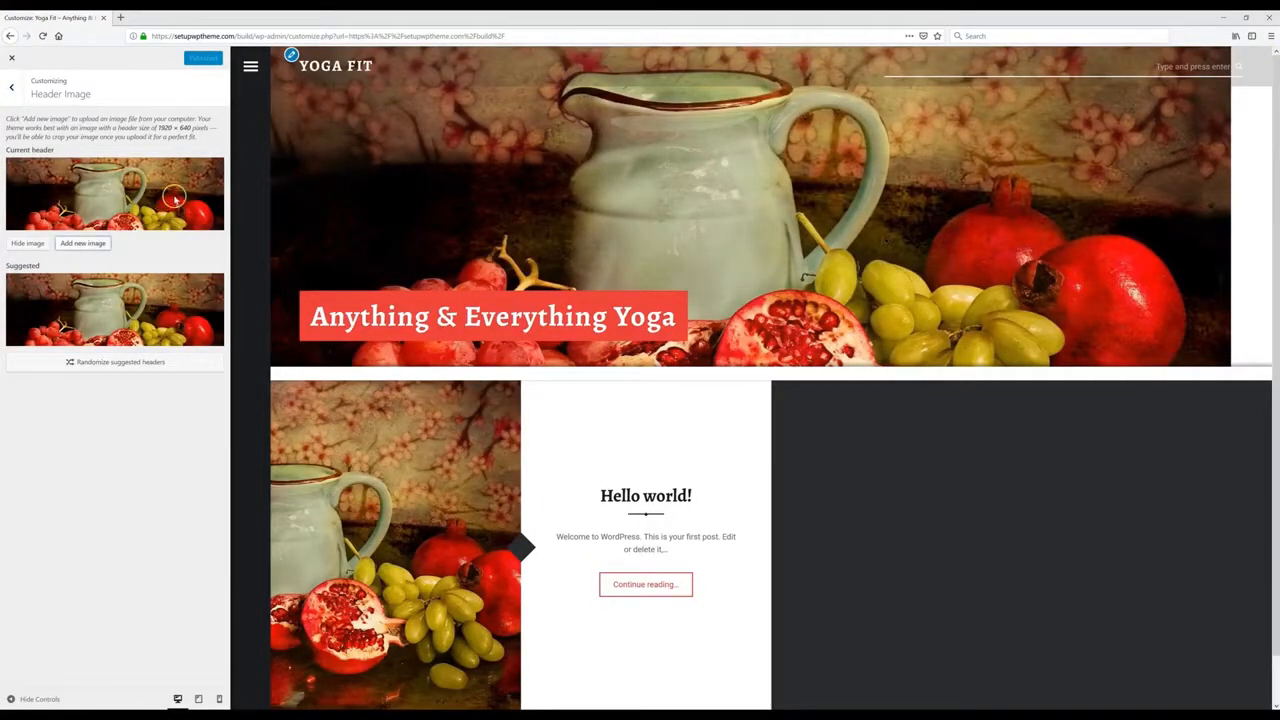
left_click(83, 244)
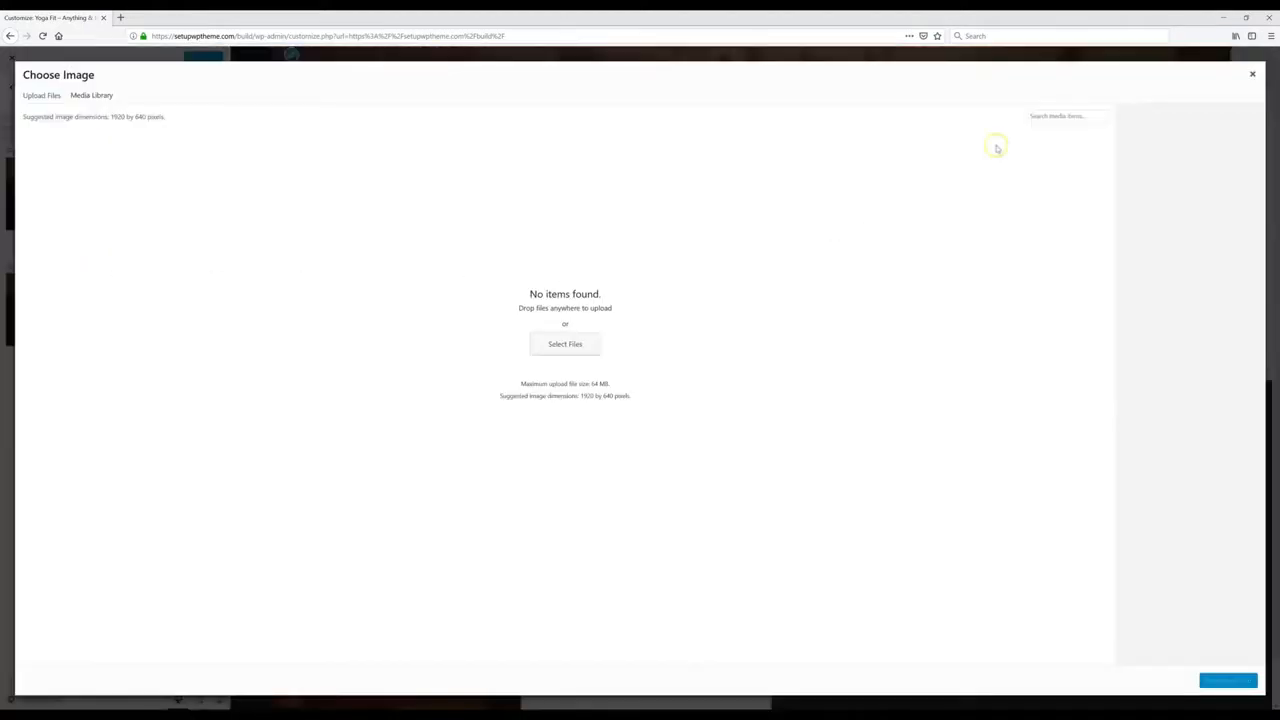
left_click(1245, 17)
left_click_drag(24, 37, 611, 283)
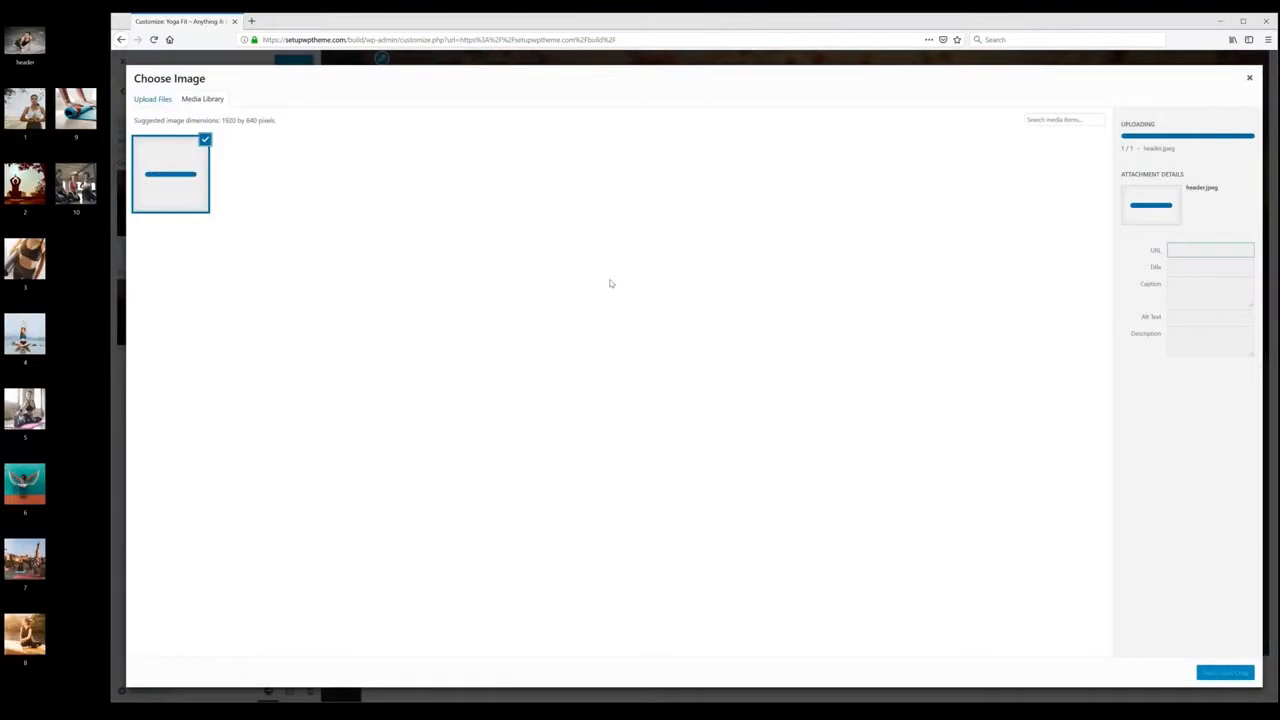
- Crop the uploaded header image with the crop area moved down over the woman's head and torso, and publish it
left_click(1224, 673)
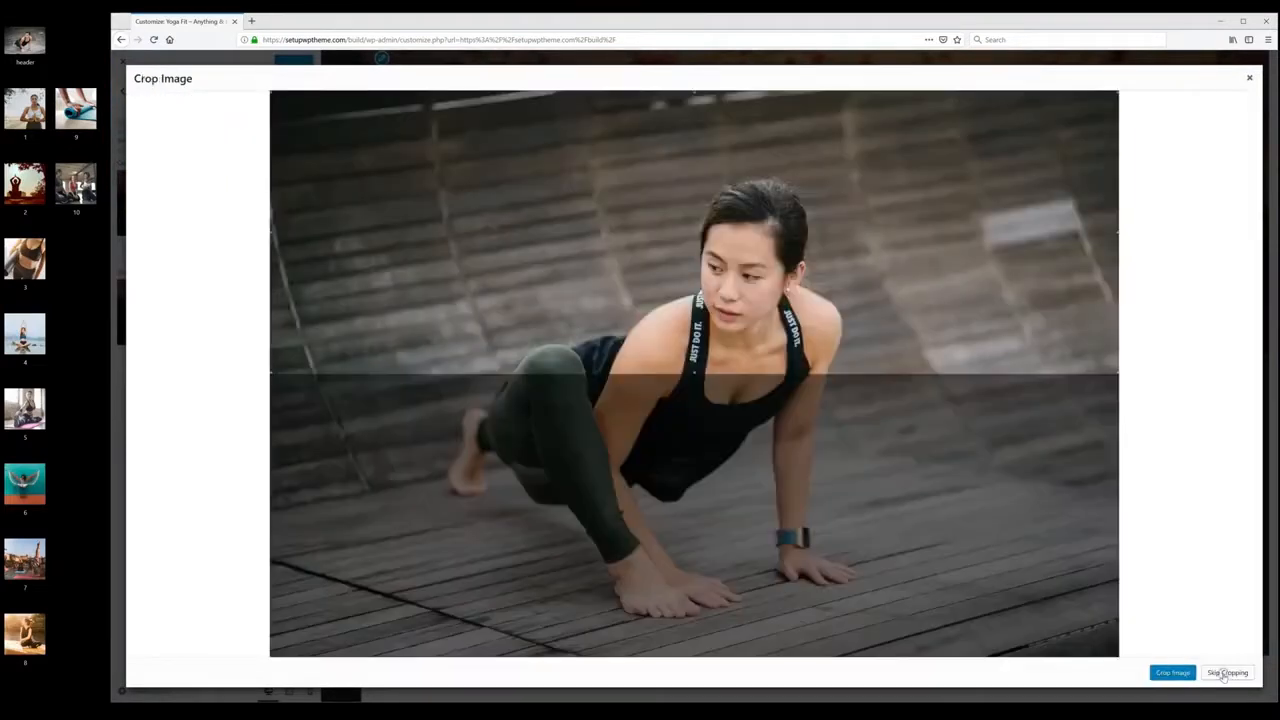
left_click_drag(714, 162, 748, 262)
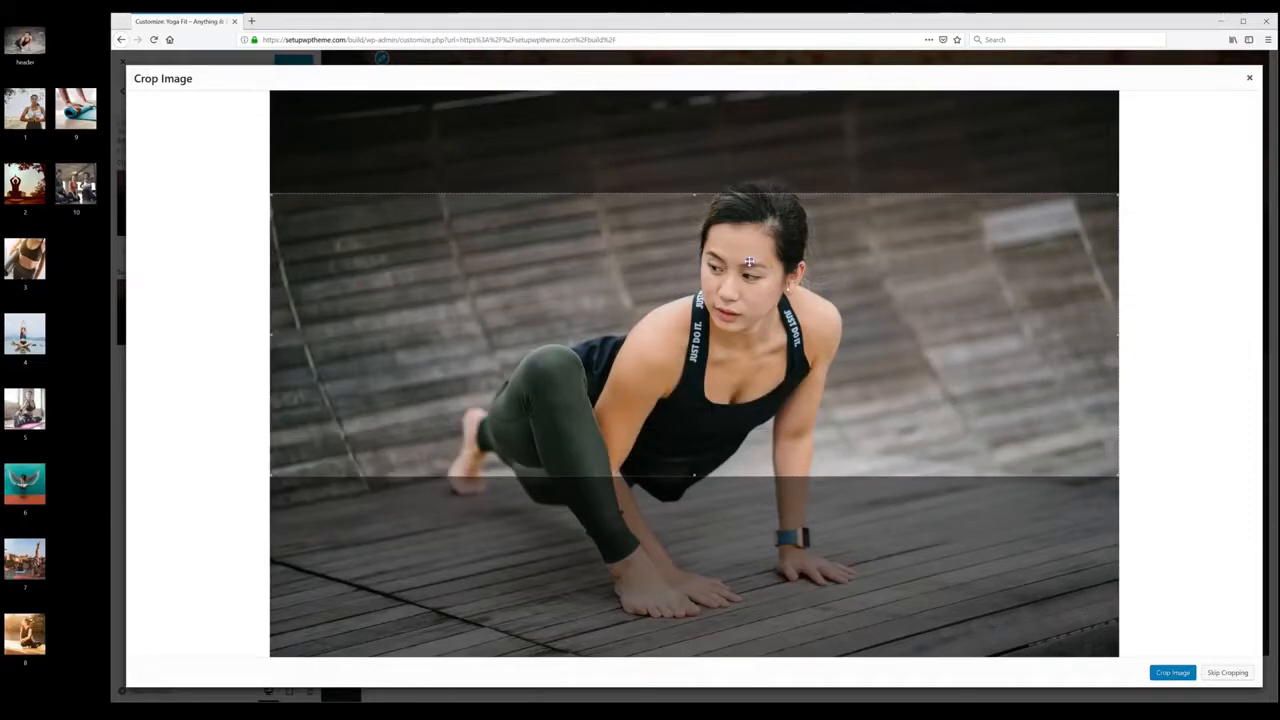
left_click(1173, 673)
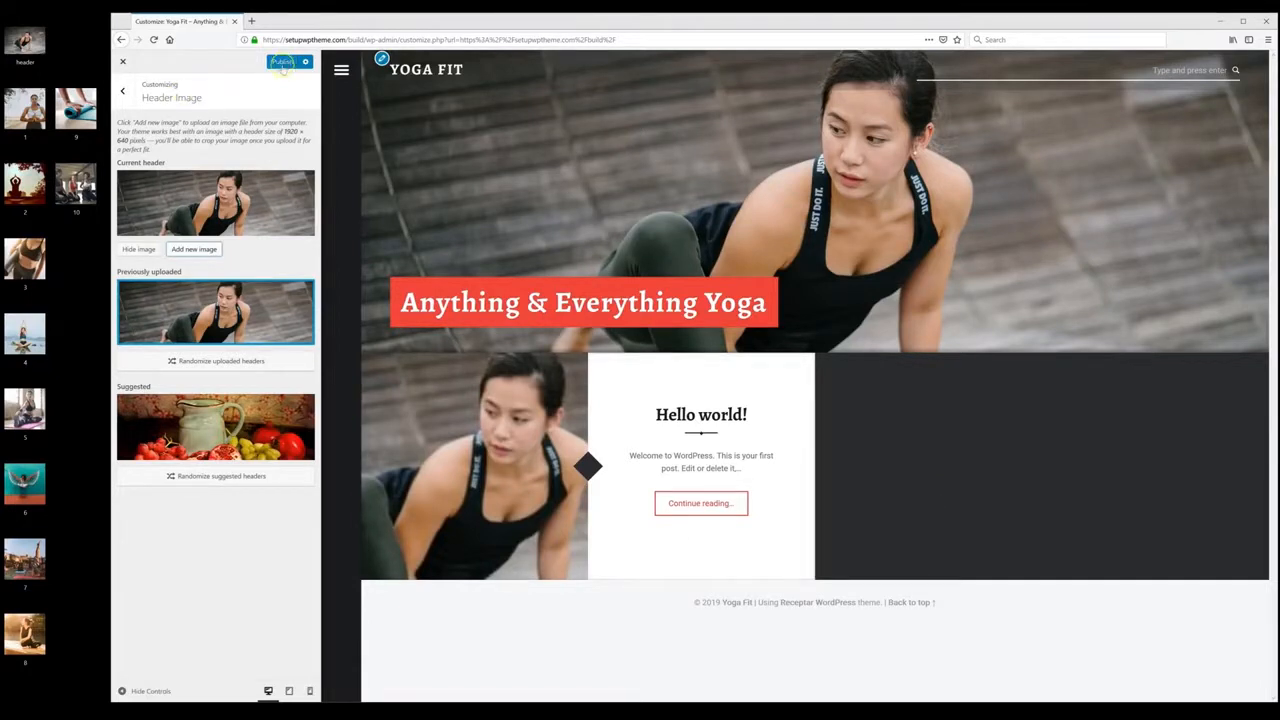
left_click(283, 63)
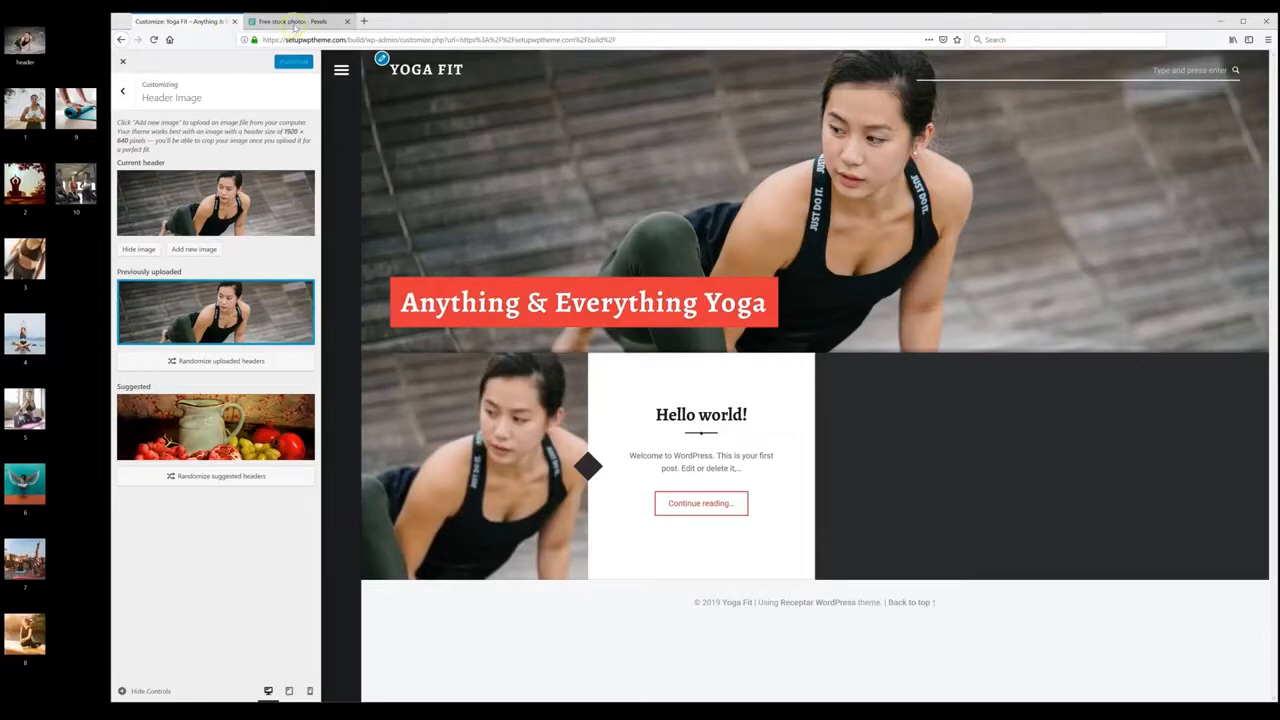
left_click(294, 23)
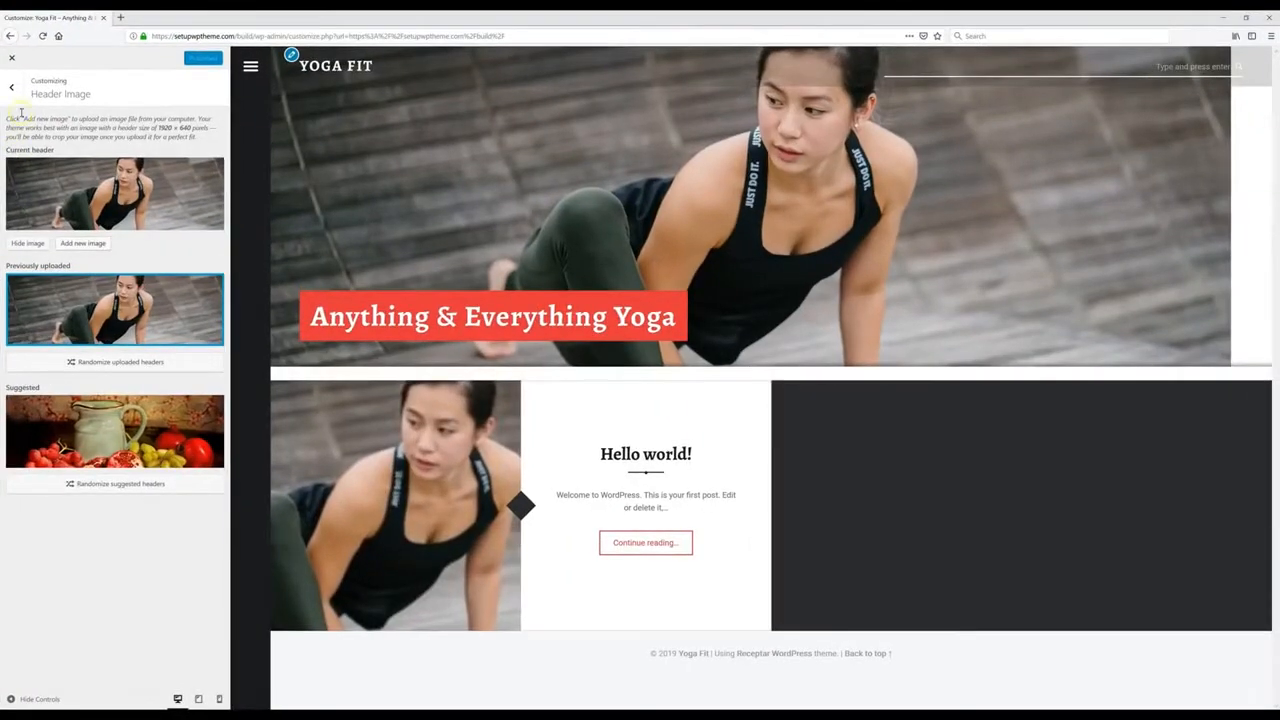
- Change the theme's primary accent color to teal, publish the change and close the customizer
left_click(12, 90)
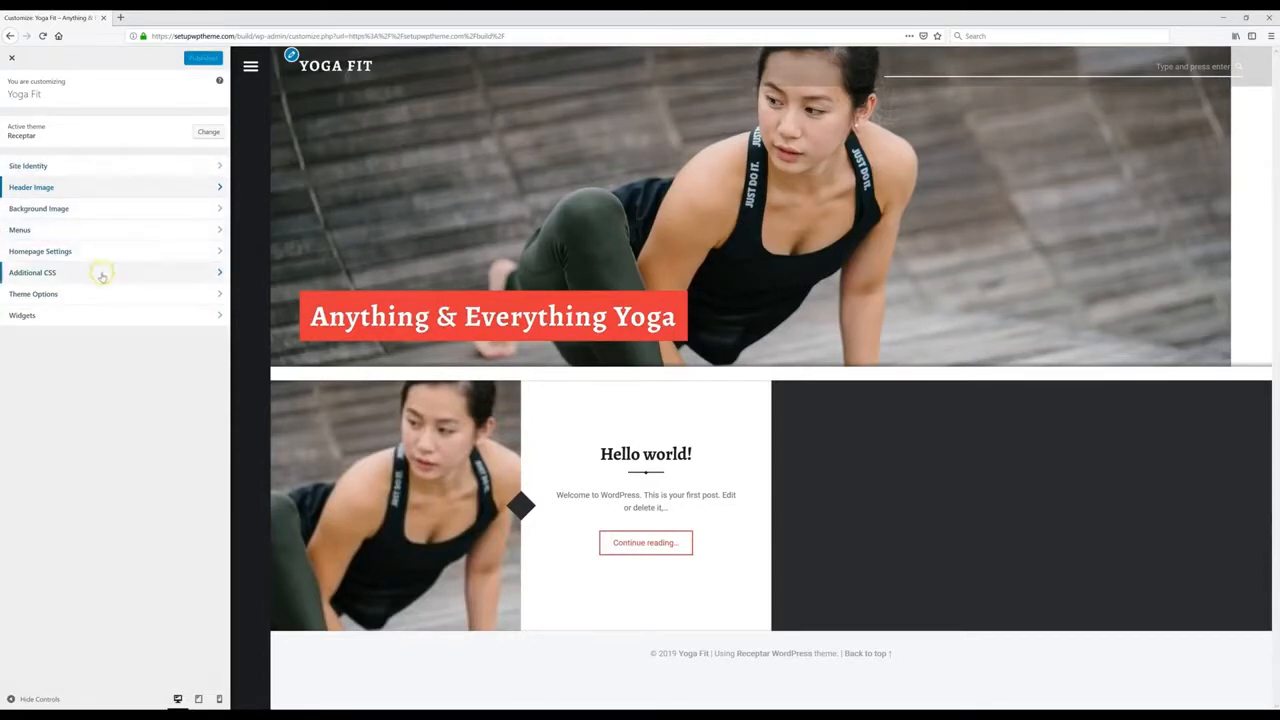
left_click(125, 187)
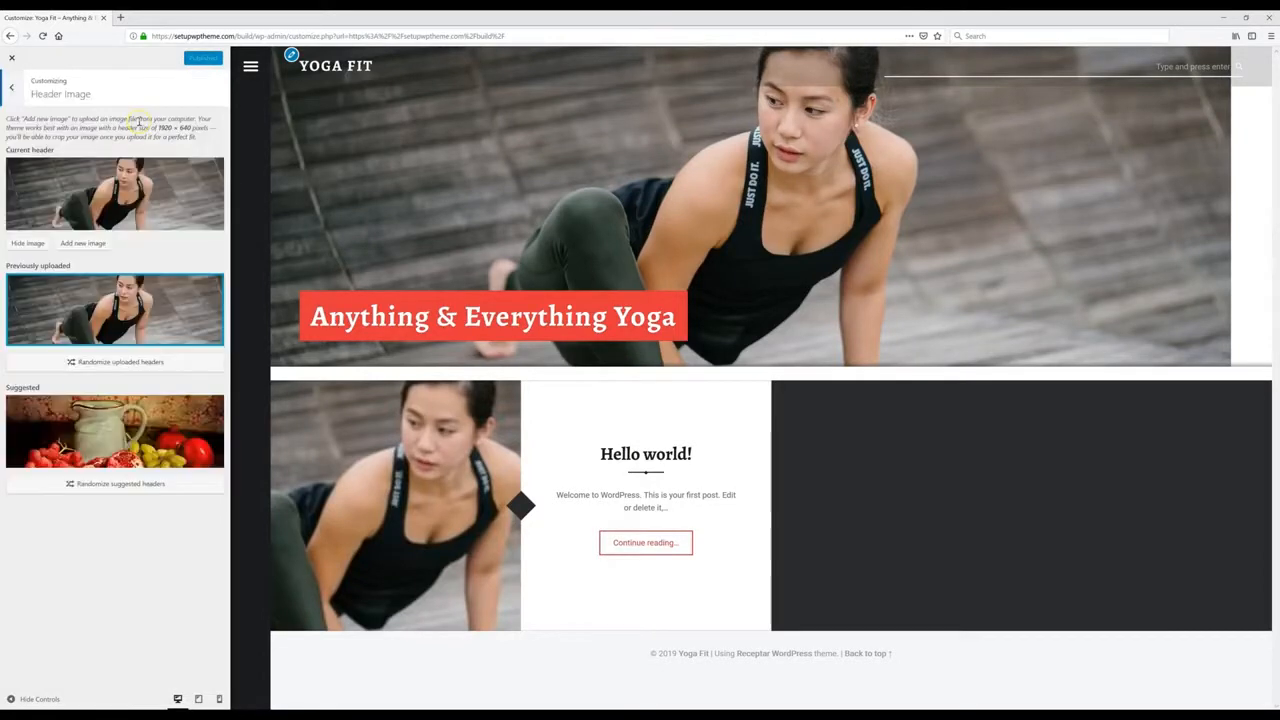
left_click(14, 90)
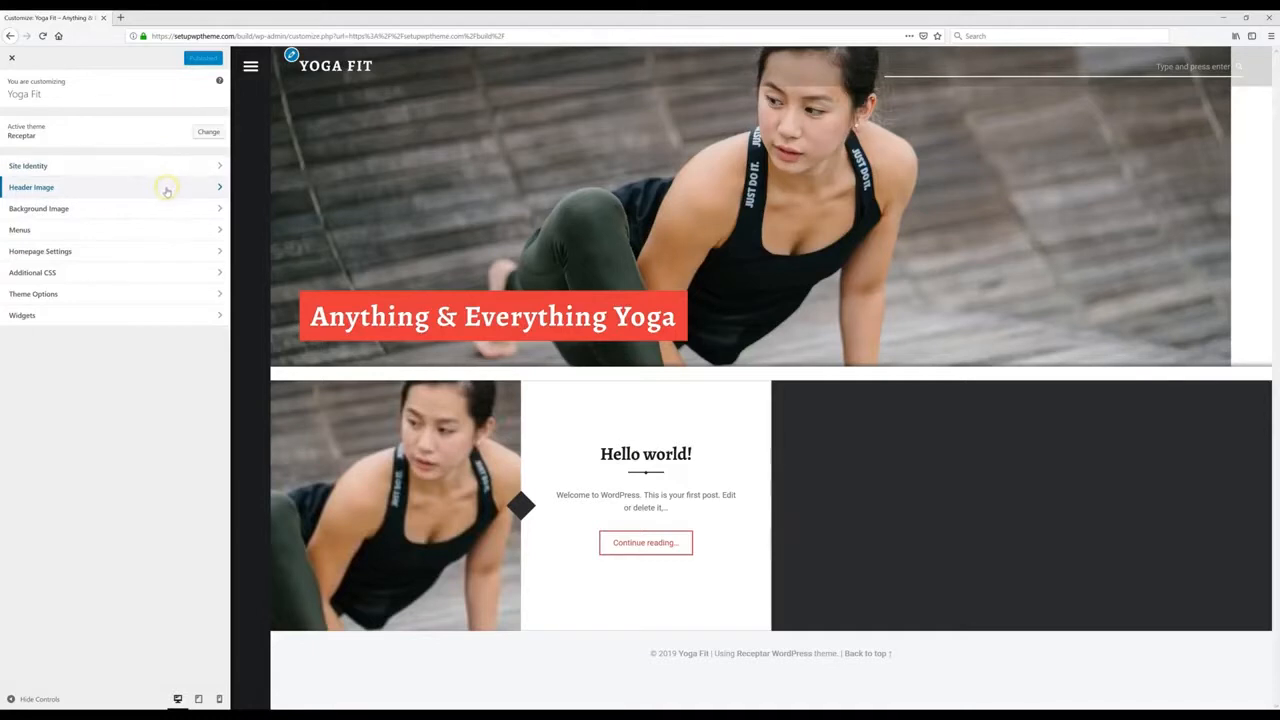
left_click(60, 295)
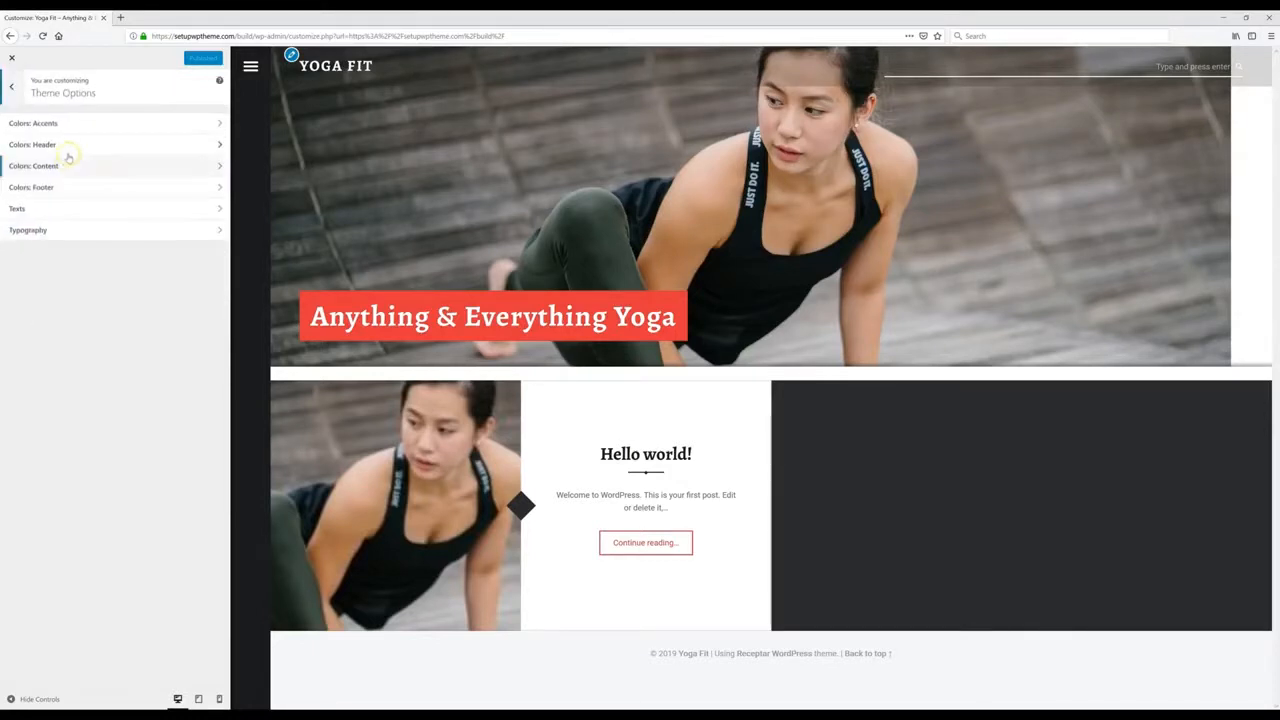
left_click(95, 124)
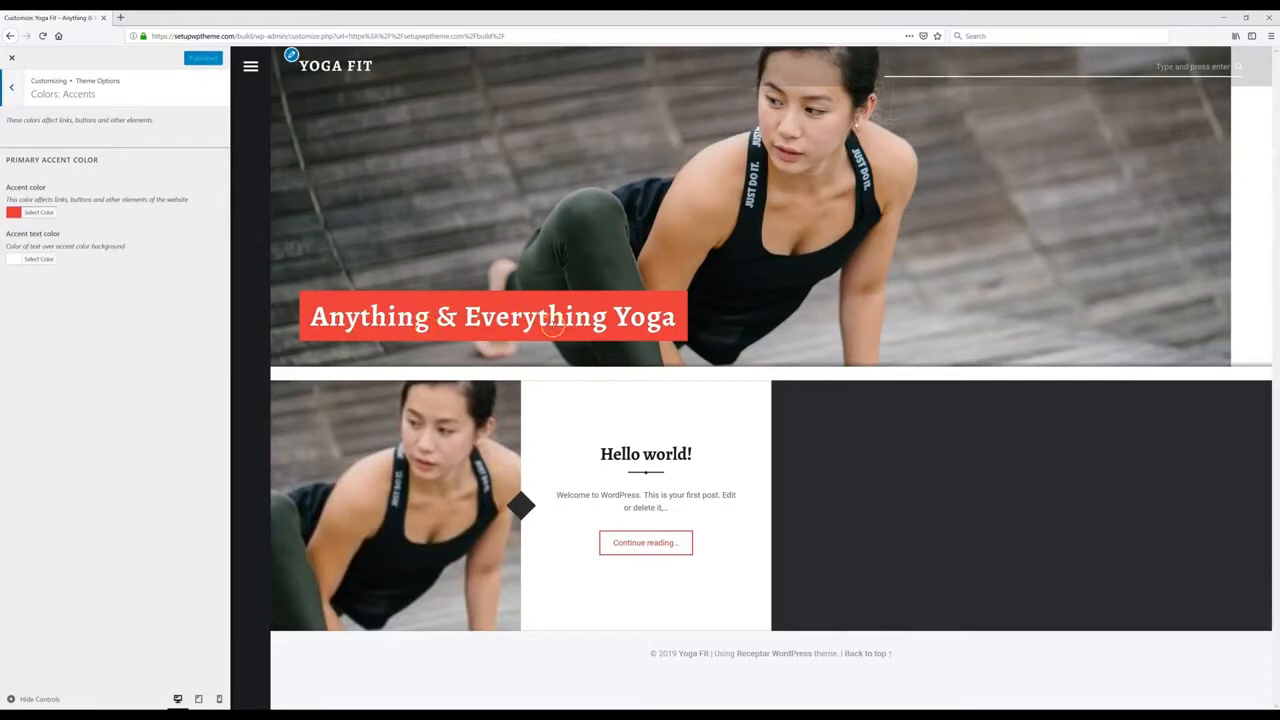
left_click(44, 214)
left_click_drag(98, 240, 55, 254)
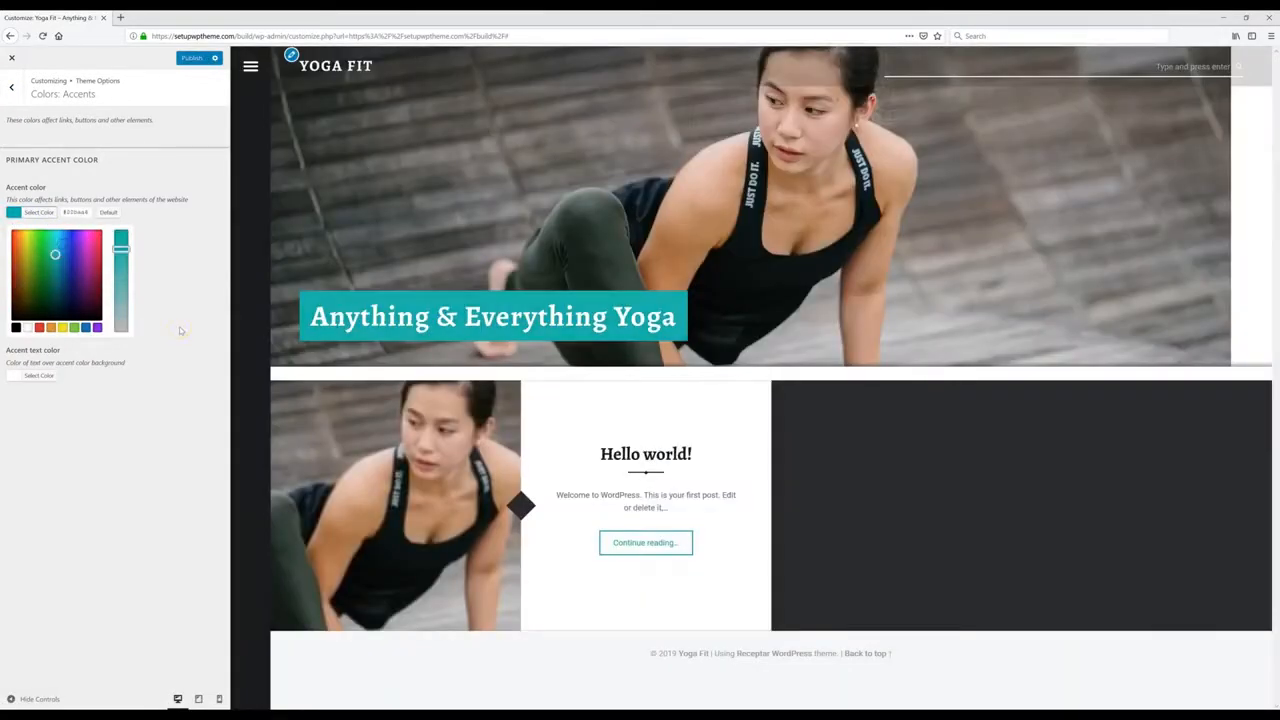
left_click(196, 61)
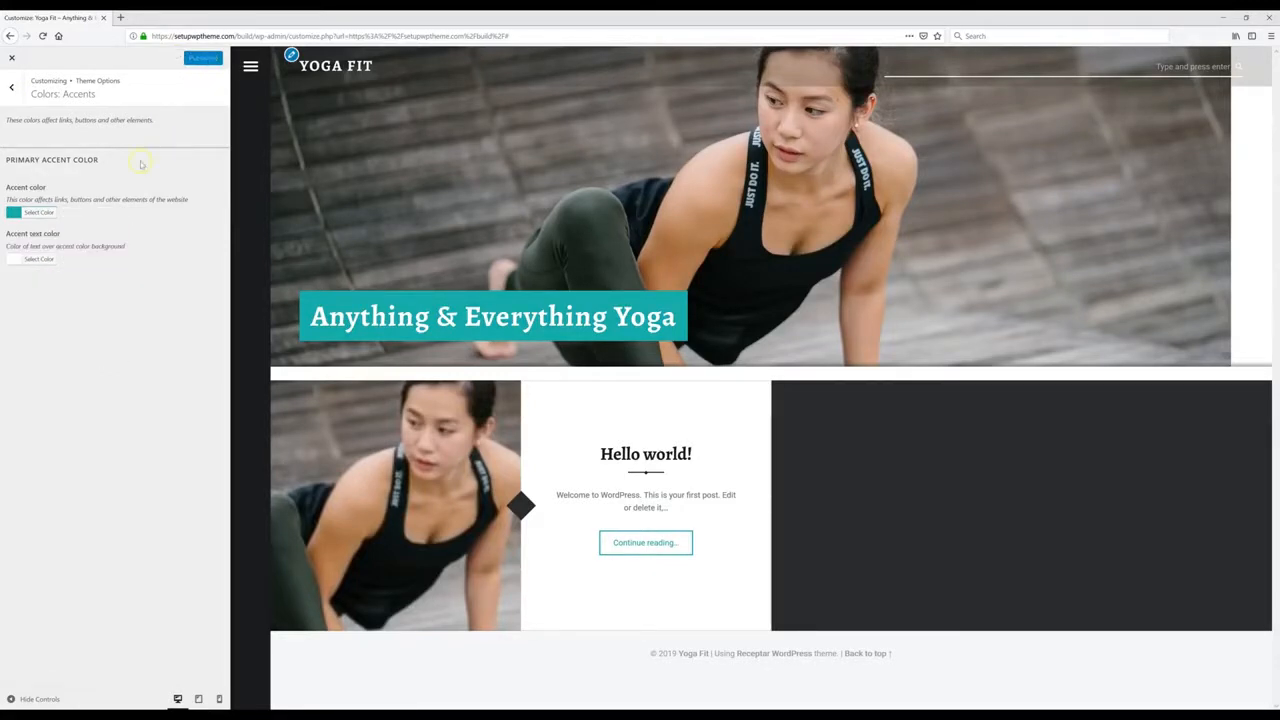
left_click(12, 58)
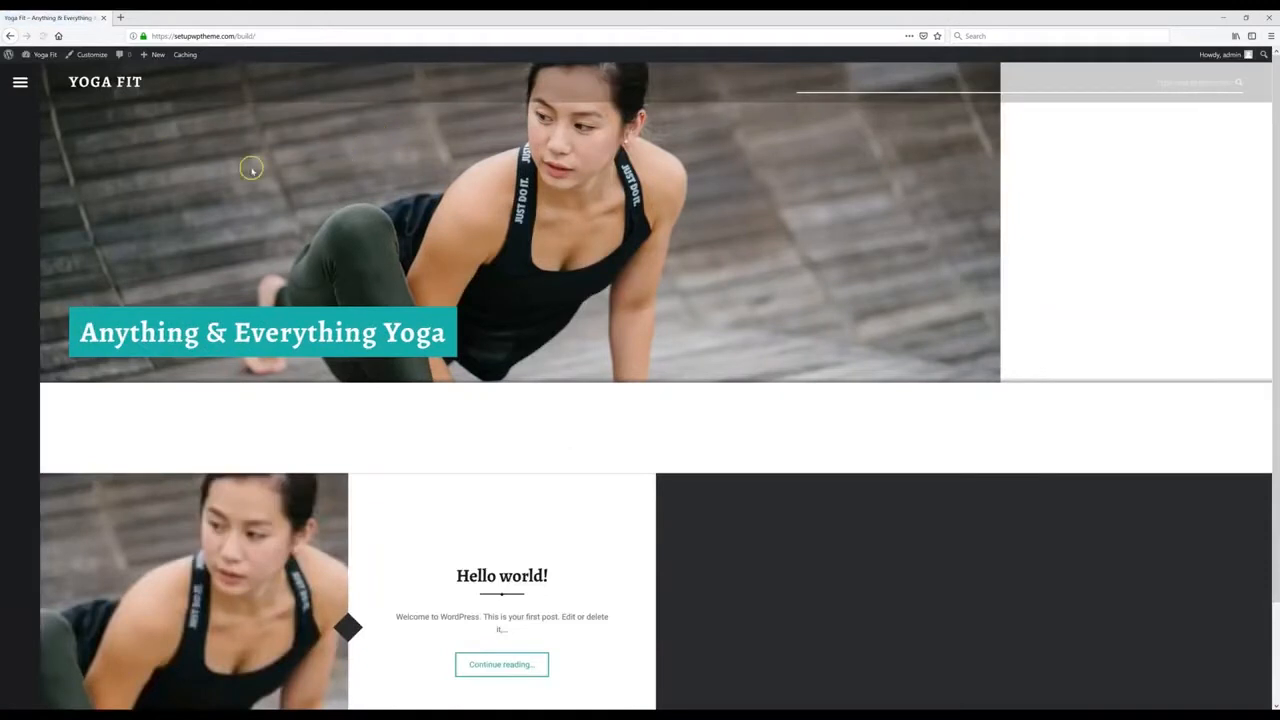
- Go to the dashboard's post list and move the Hello world! post to the trash with a bulk action
left_click(43, 62)
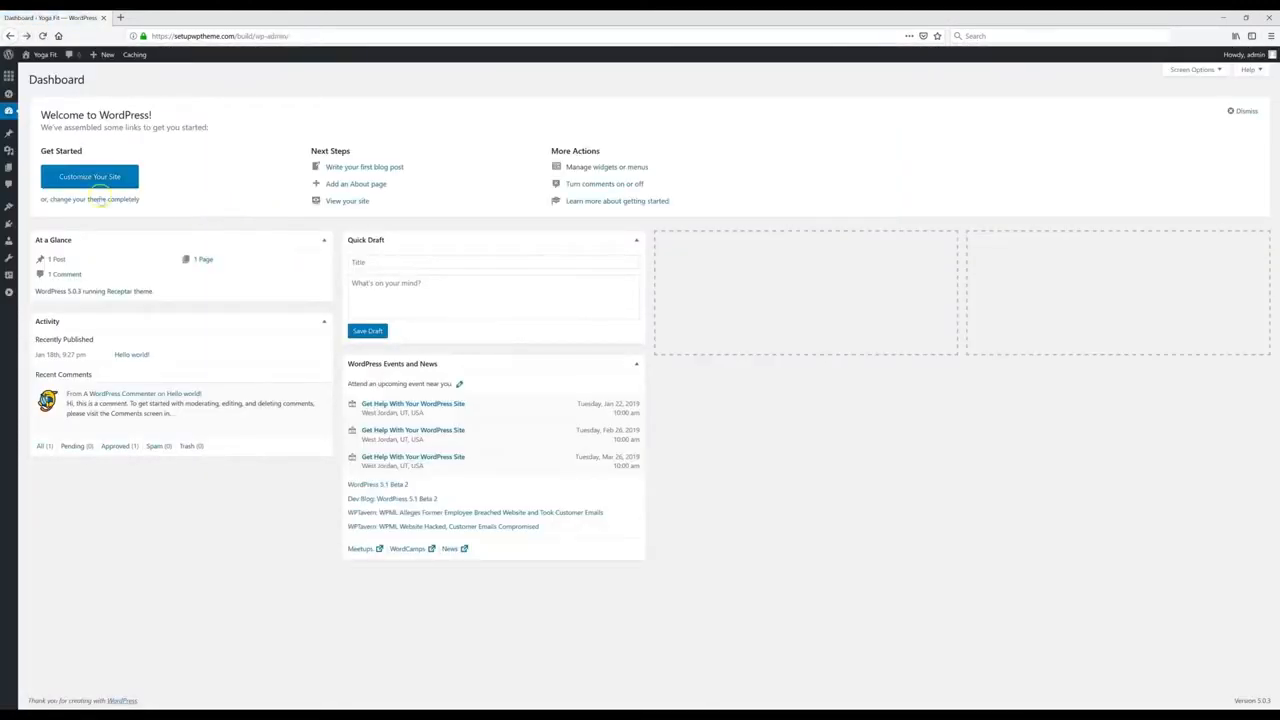
left_click(32, 134)
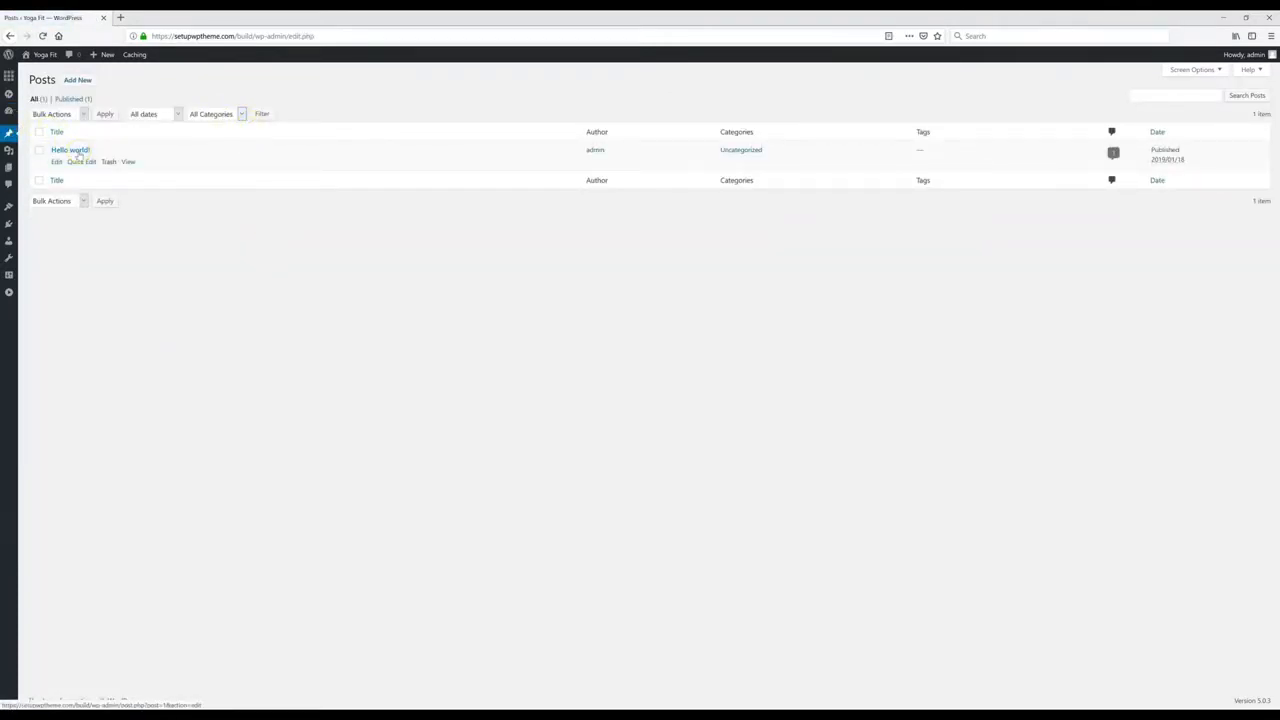
left_click(185, 388)
left_click(83, 114)
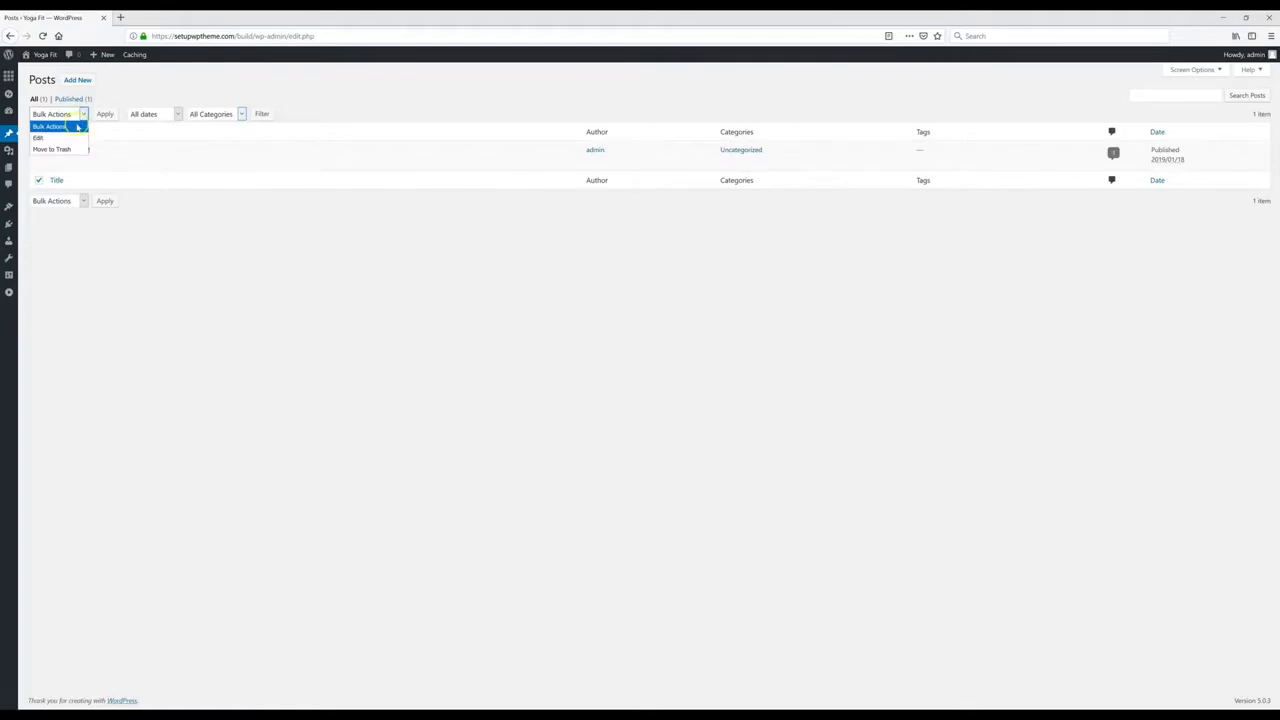
left_click(52, 149)
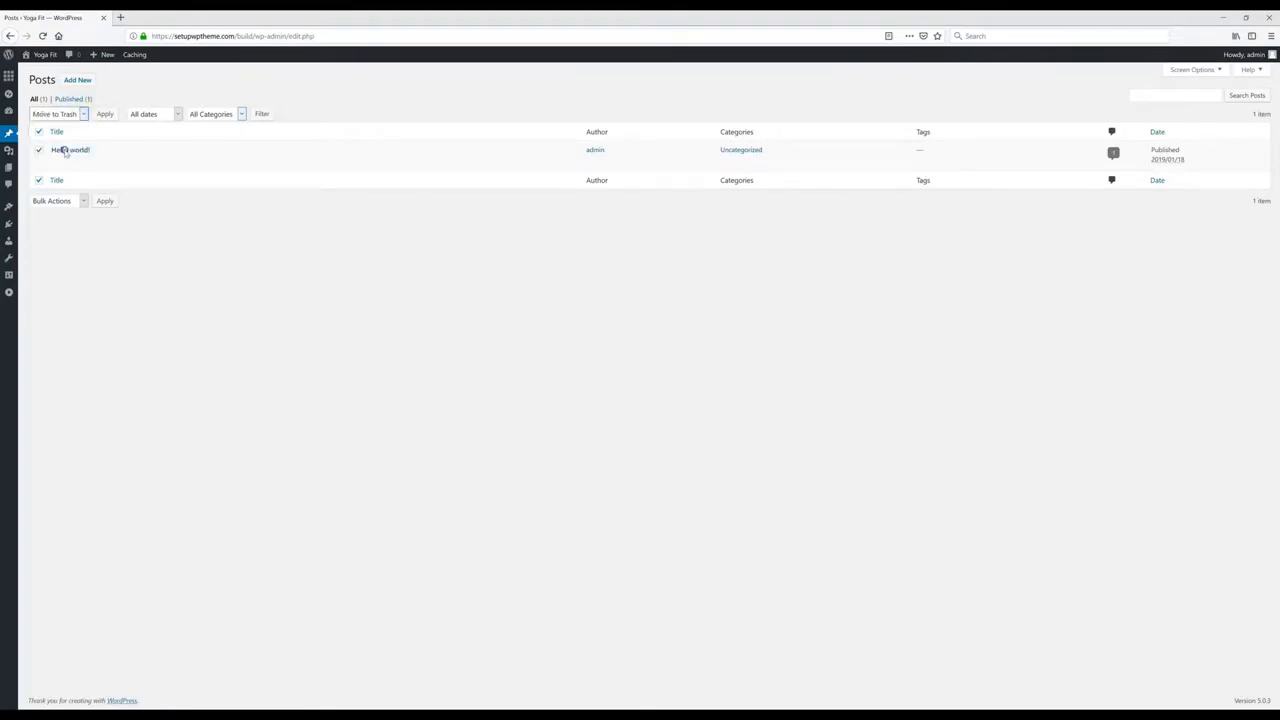
left_click(106, 114)
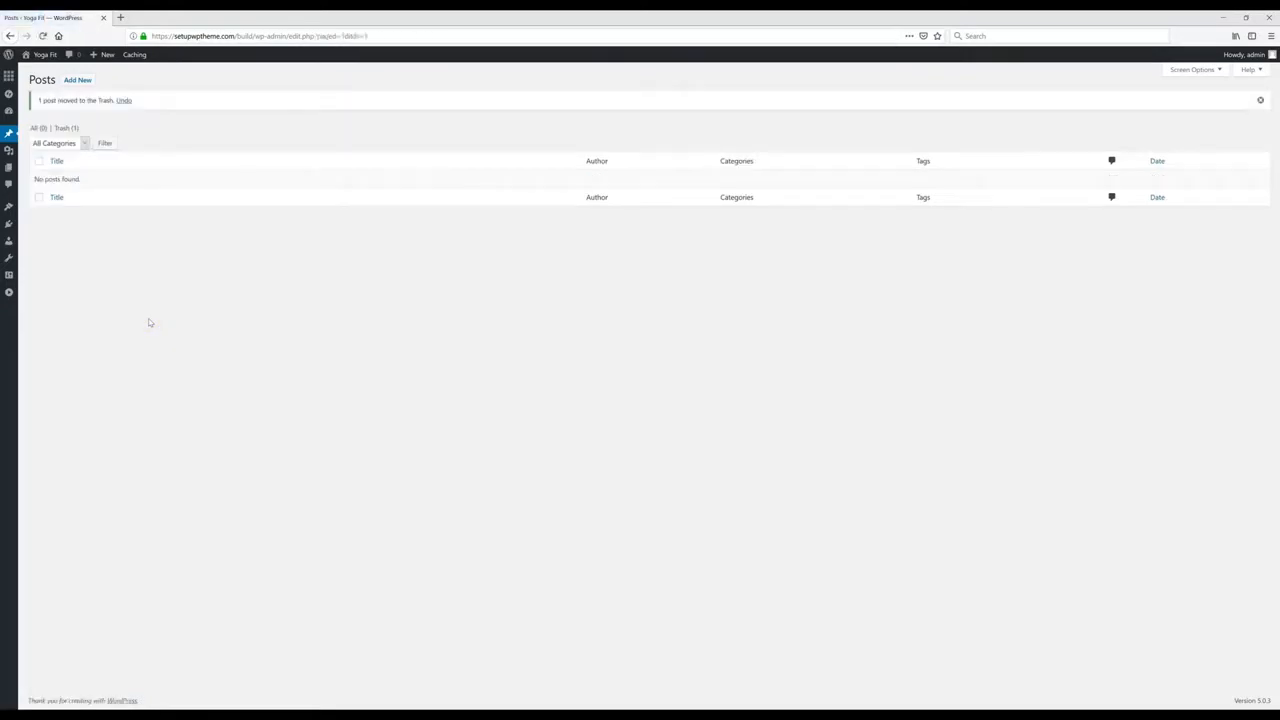
- Create a new post titled Find Your Dream Yoga Job with four short paragraphs about the benefits of yoga
left_click(75, 84)
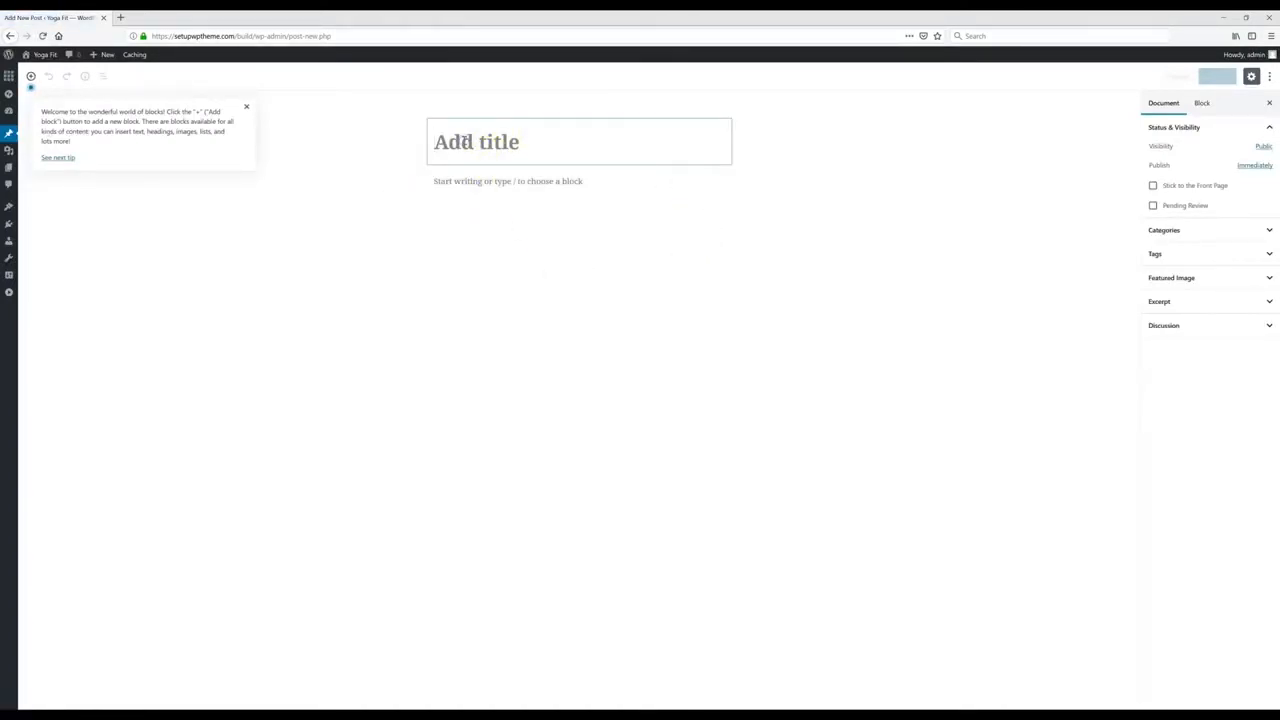
left_click(529, 182)
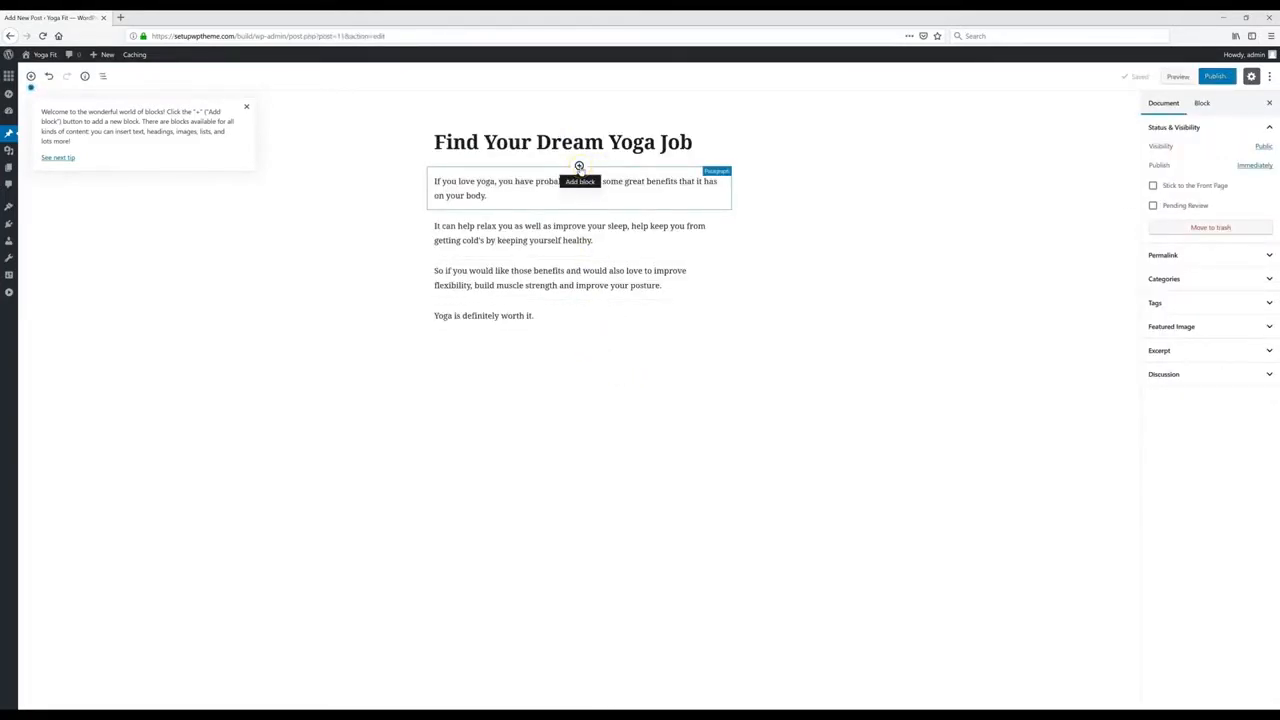
left_click(579, 166)
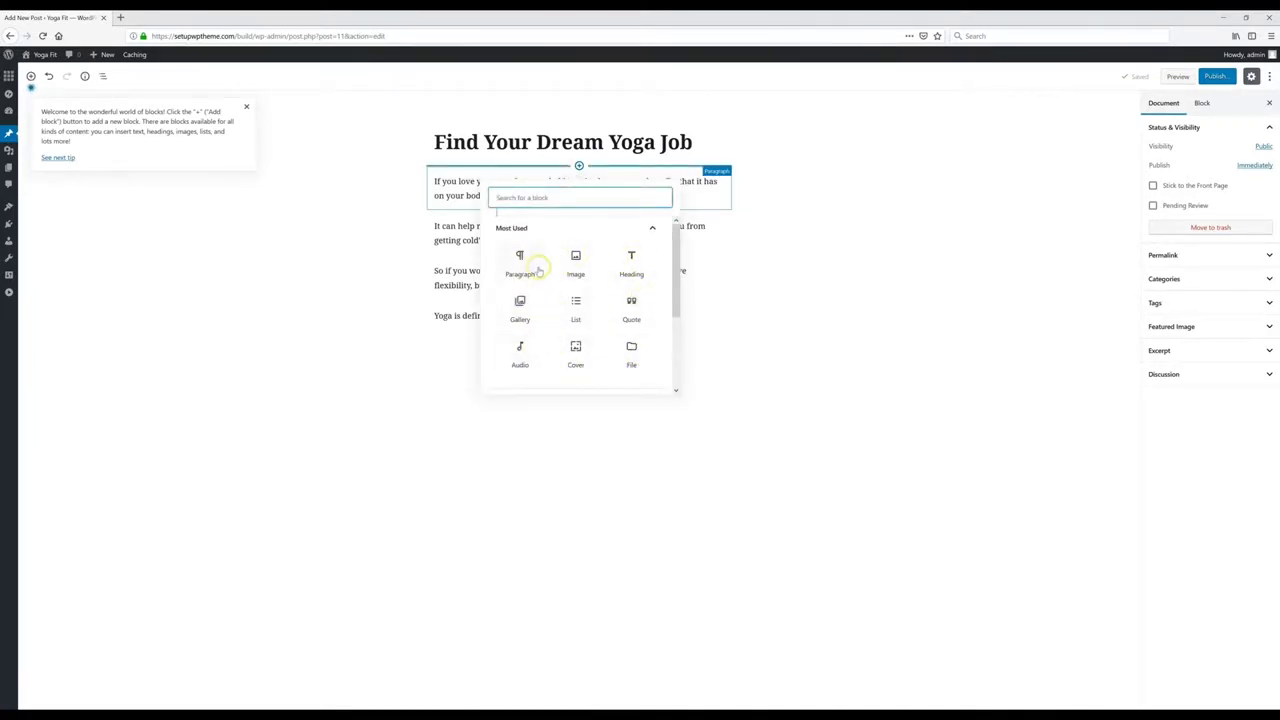
left_click(797, 229)
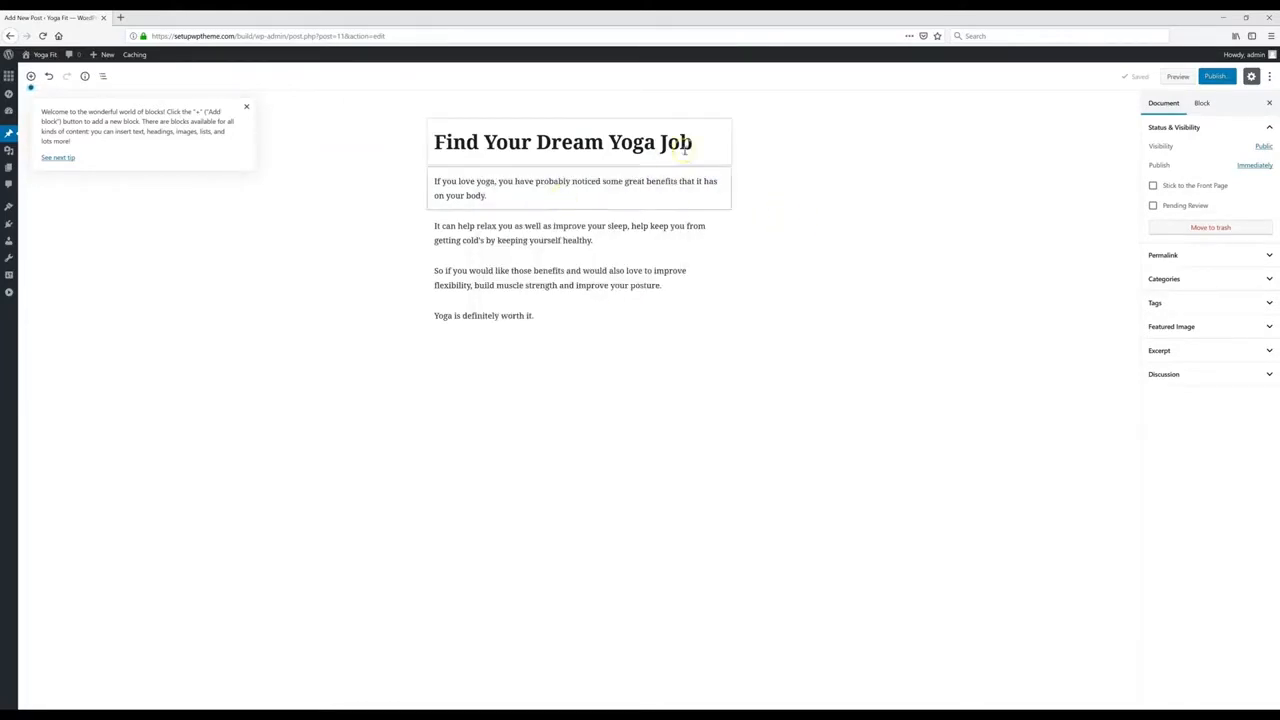
- Upload image 1 from the desktop for the post's featured image, dismissing the block editor's welcome tip
left_click(1175, 328)
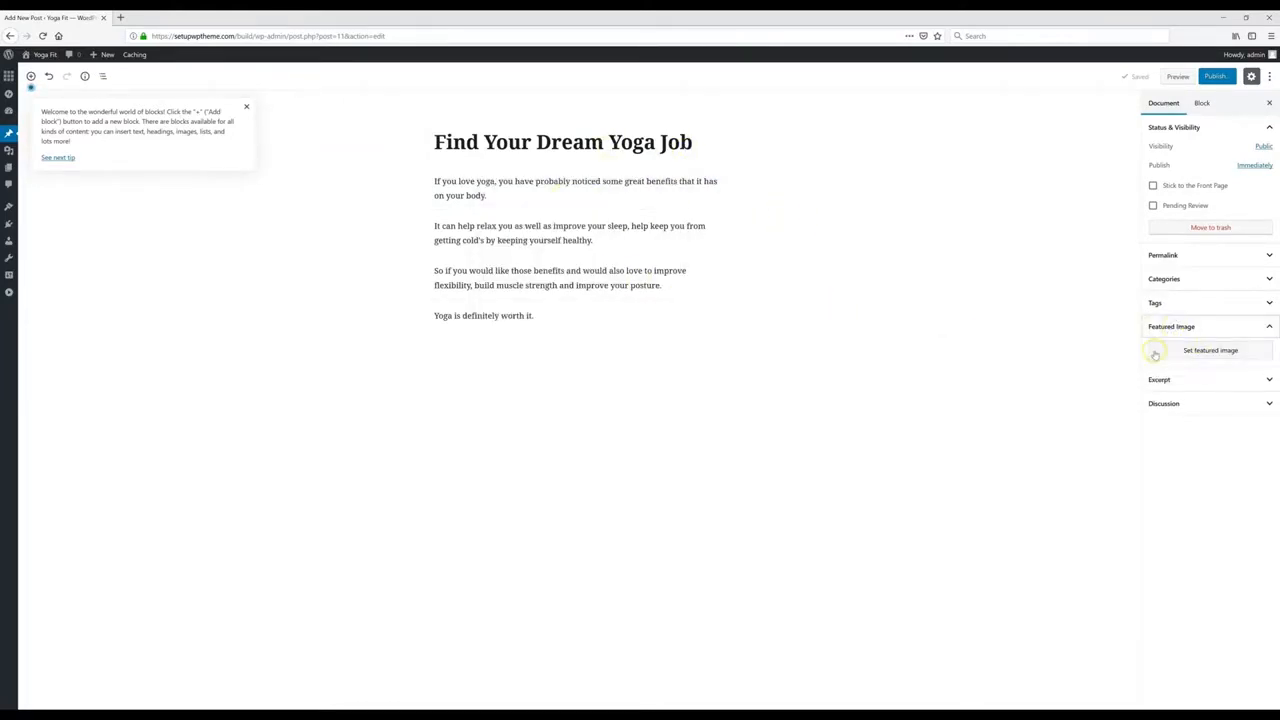
left_click(1208, 352)
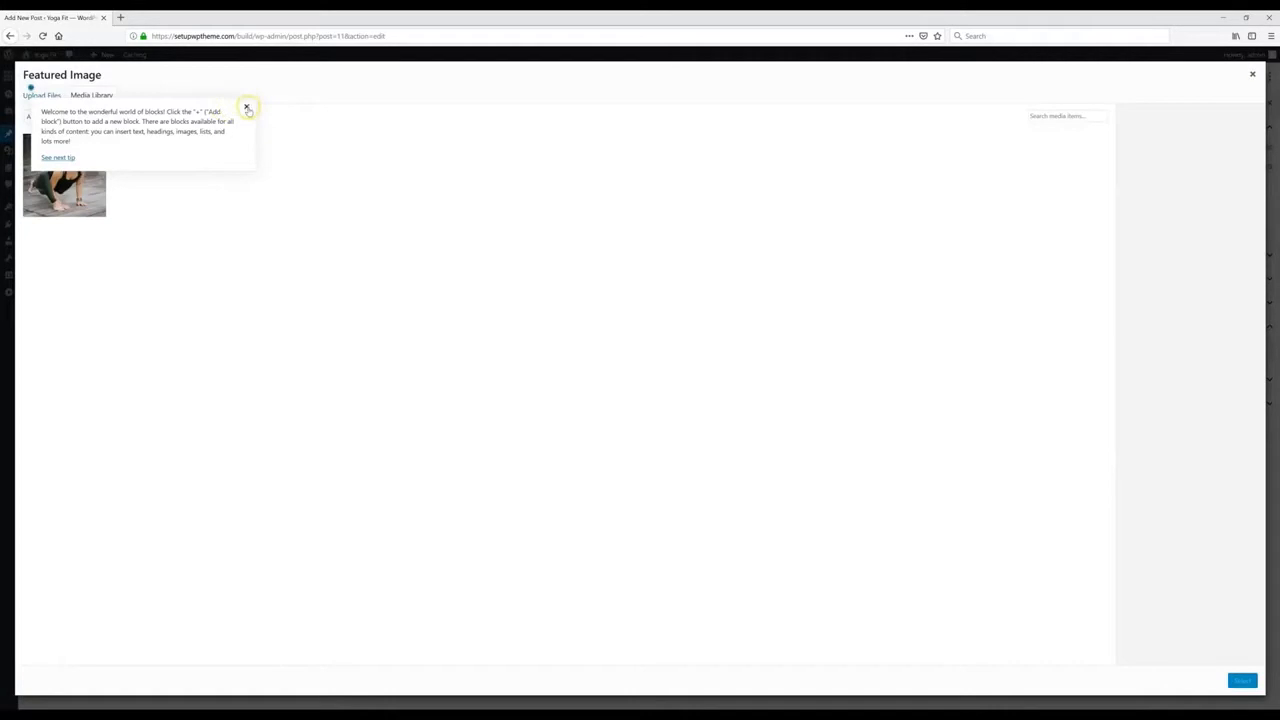
left_click(247, 108)
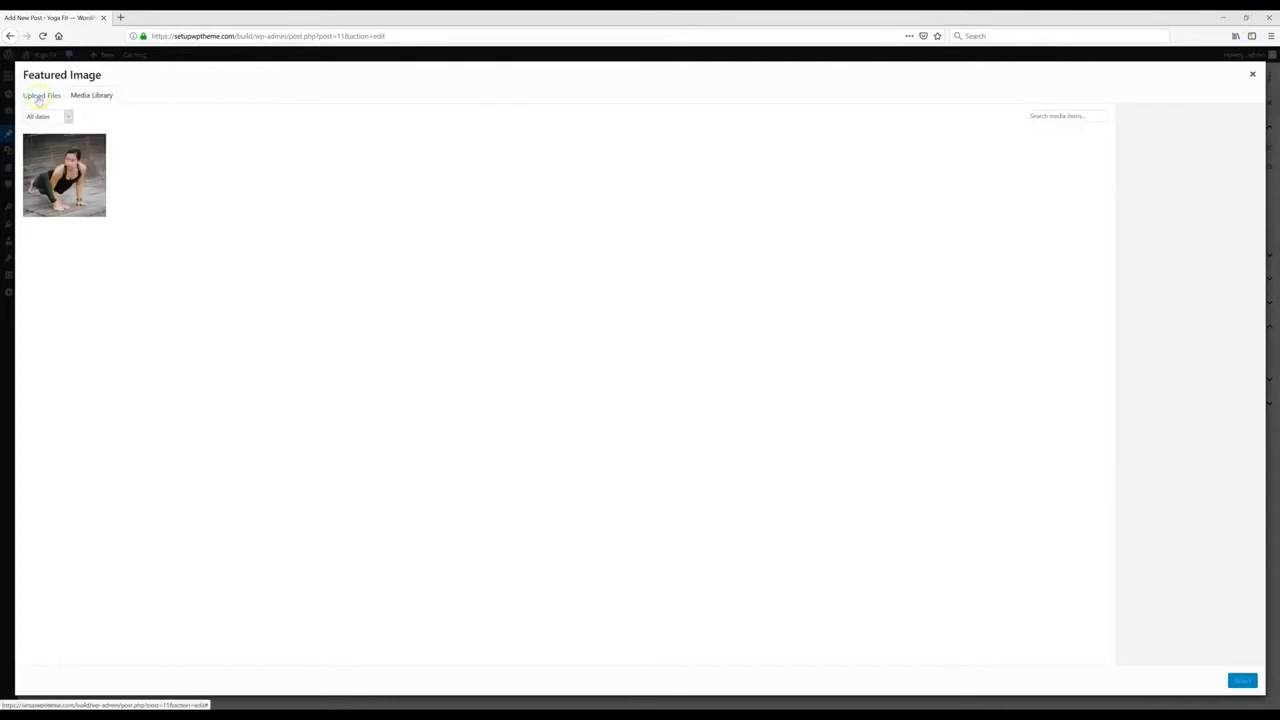
left_click(38, 97)
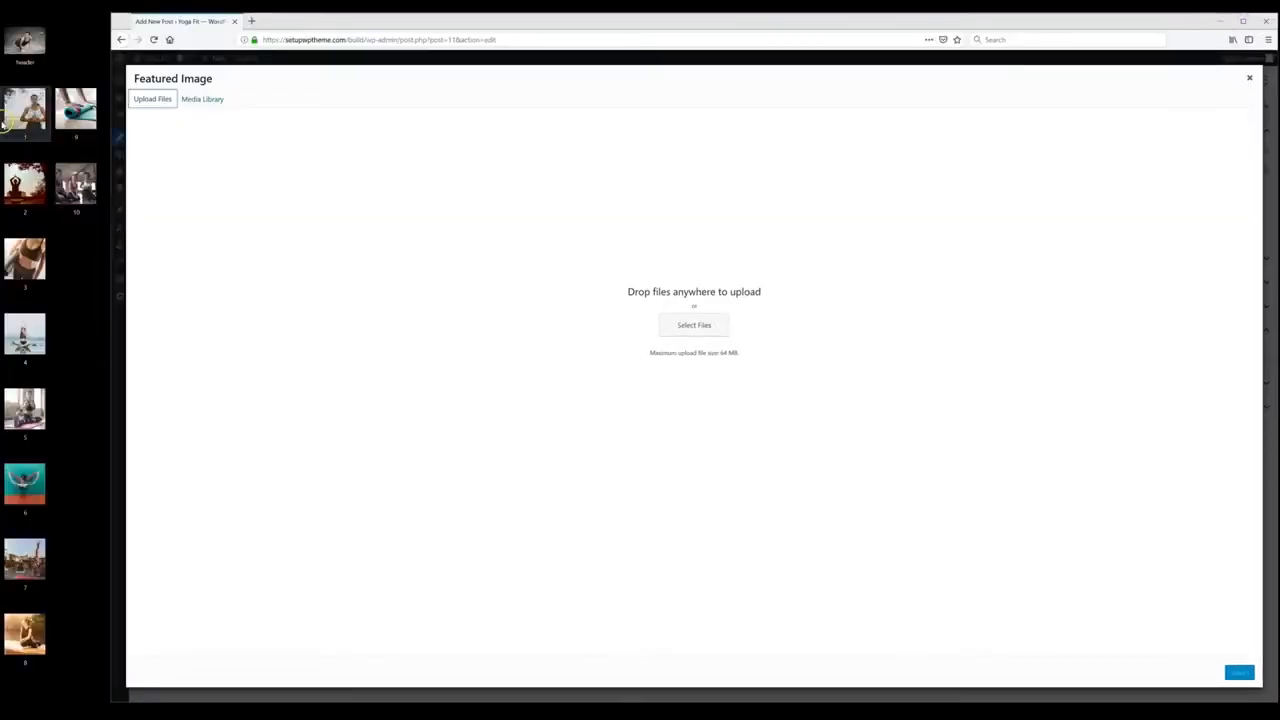
left_click_drag(6, 120, 603, 338)
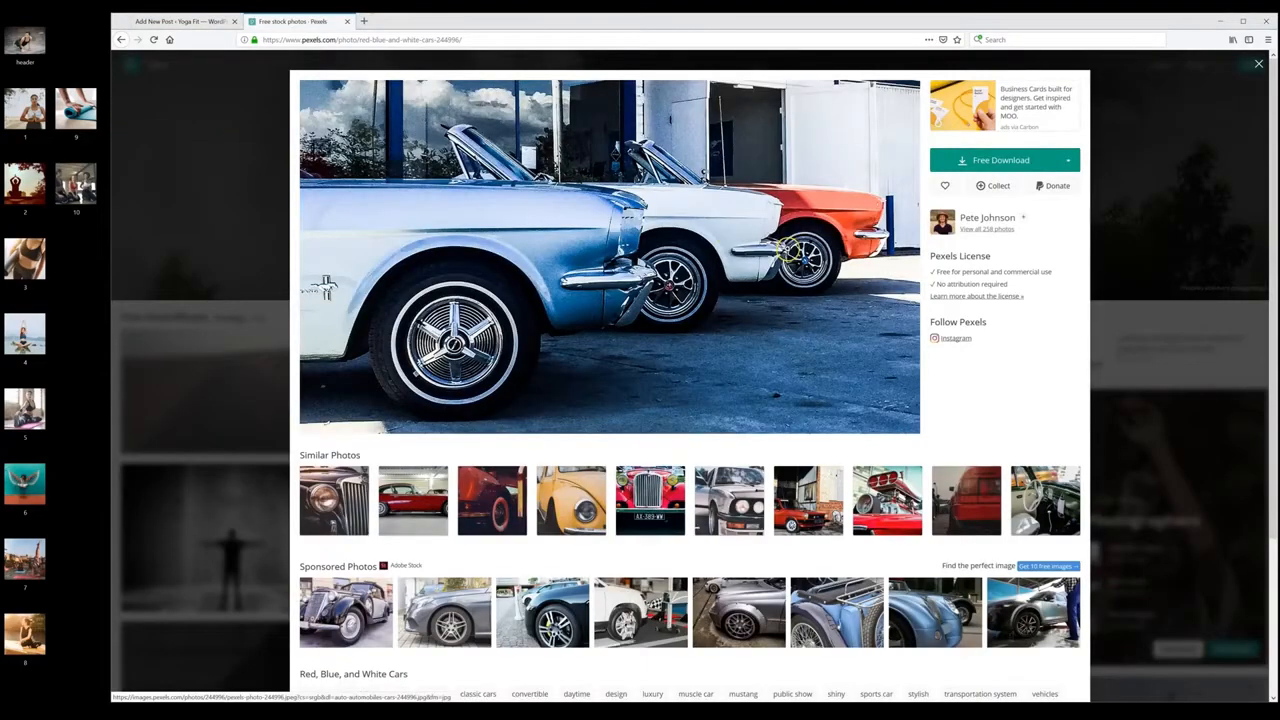
- Look at the download size options of the classic cars photo on Pexels, including the custom size
left_click(1068, 160)
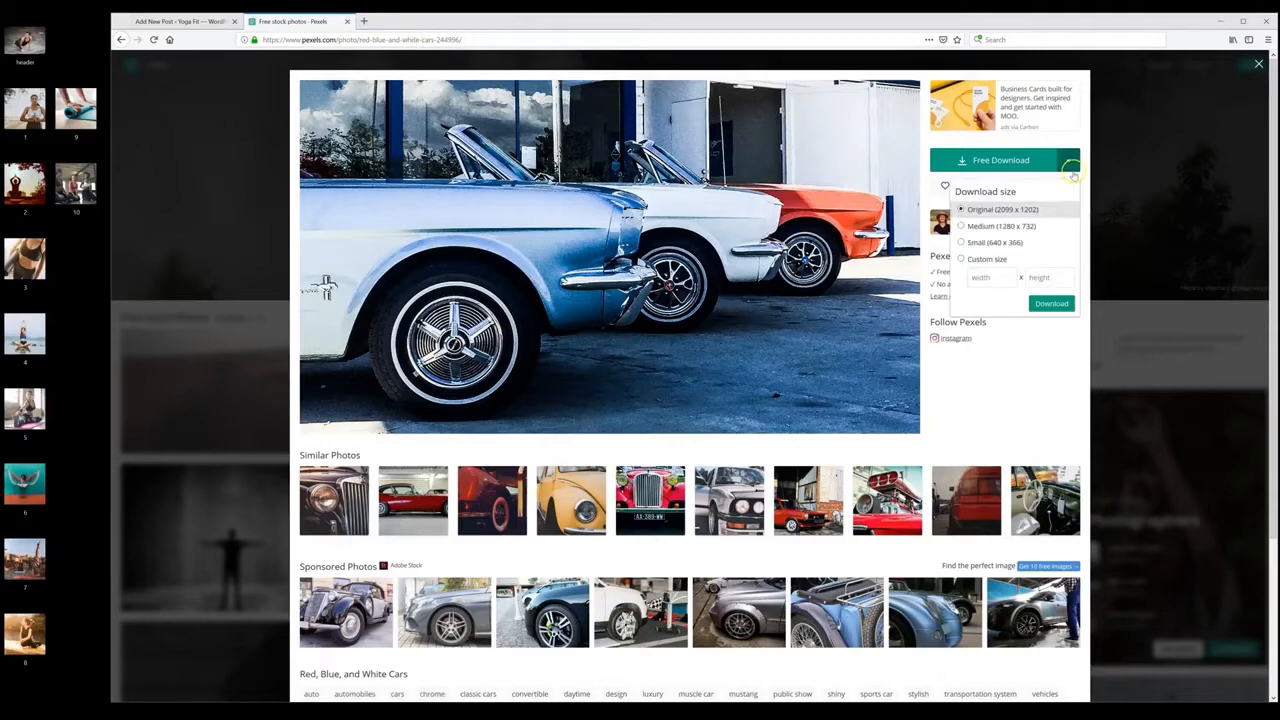
left_click(980, 259)
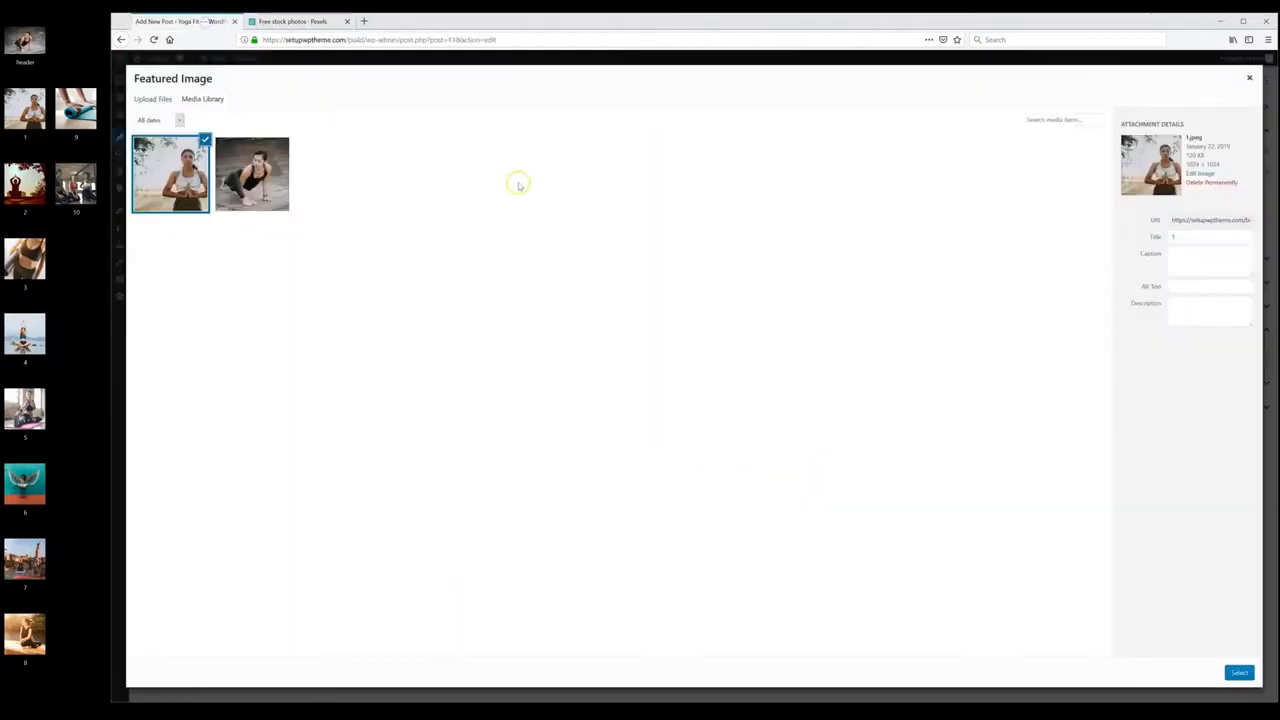
- Set the uploaded image 1 as the post's featured image and publish the post
left_click(1238, 673)
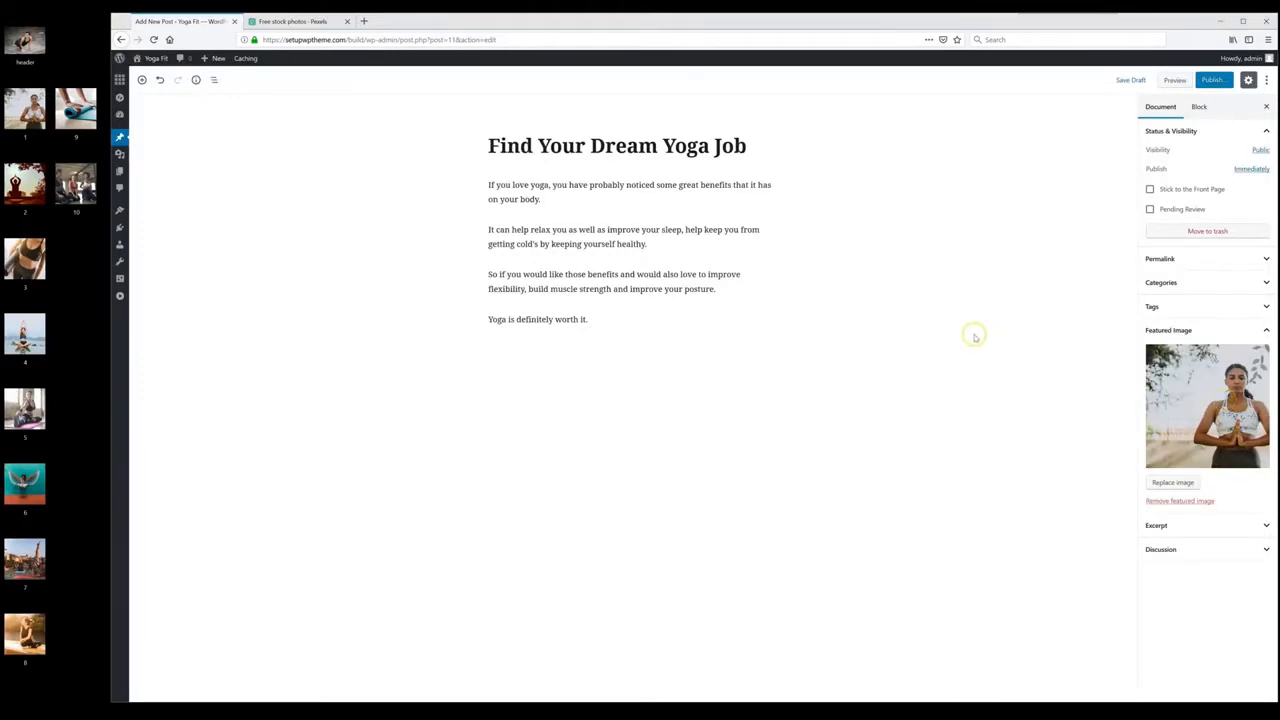
left_click(1214, 81)
left_click(1216, 81)
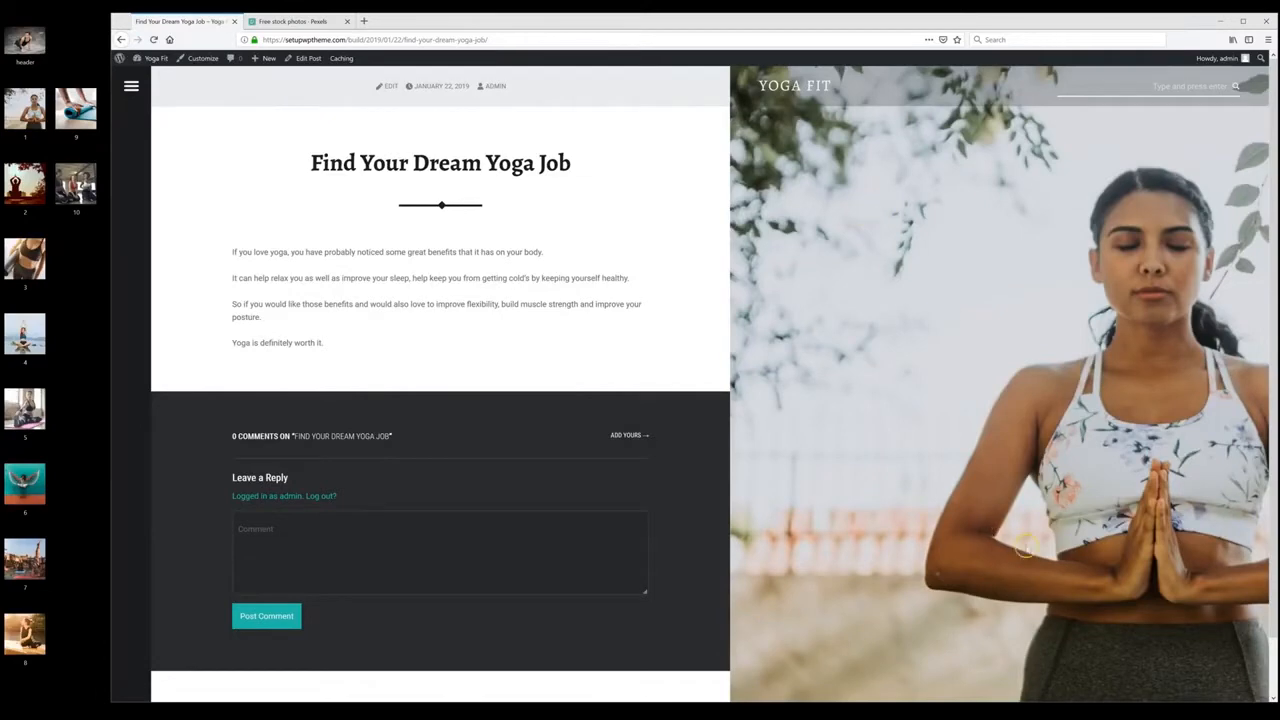
- View the site's home page with the new post, and return to the dashboard's post list
left_click(792, 87)
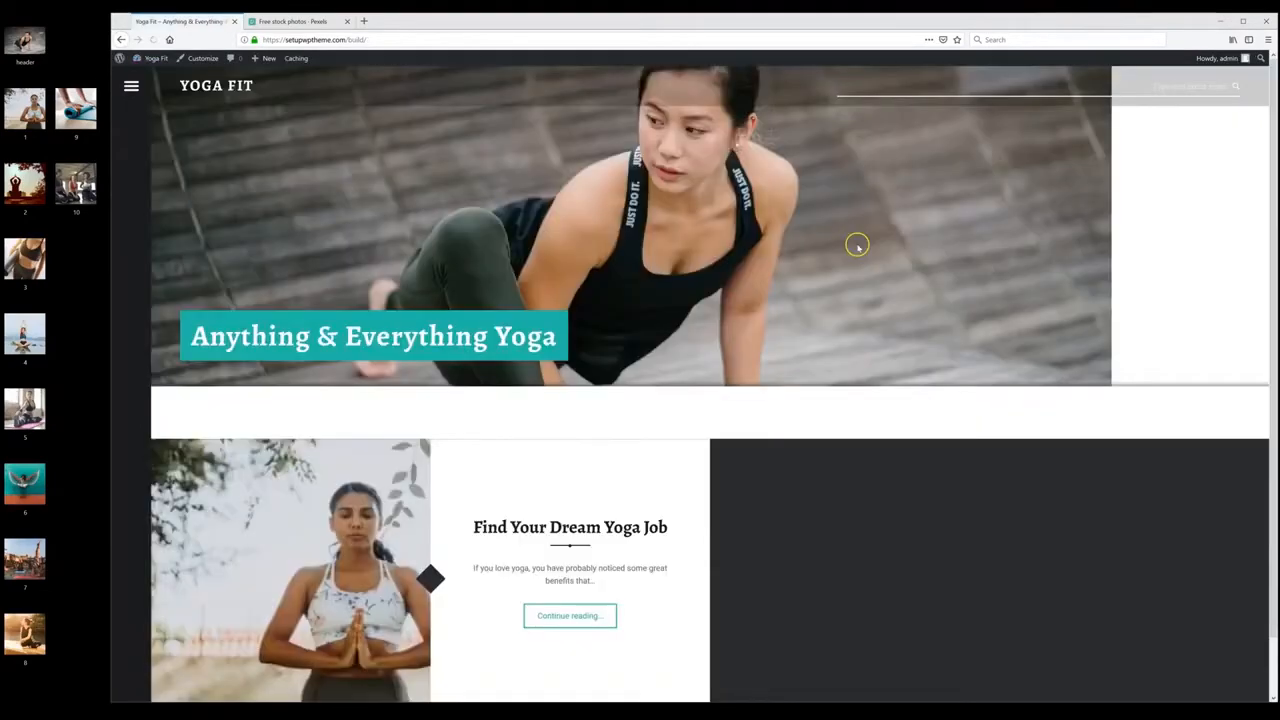
left_click(142, 58)
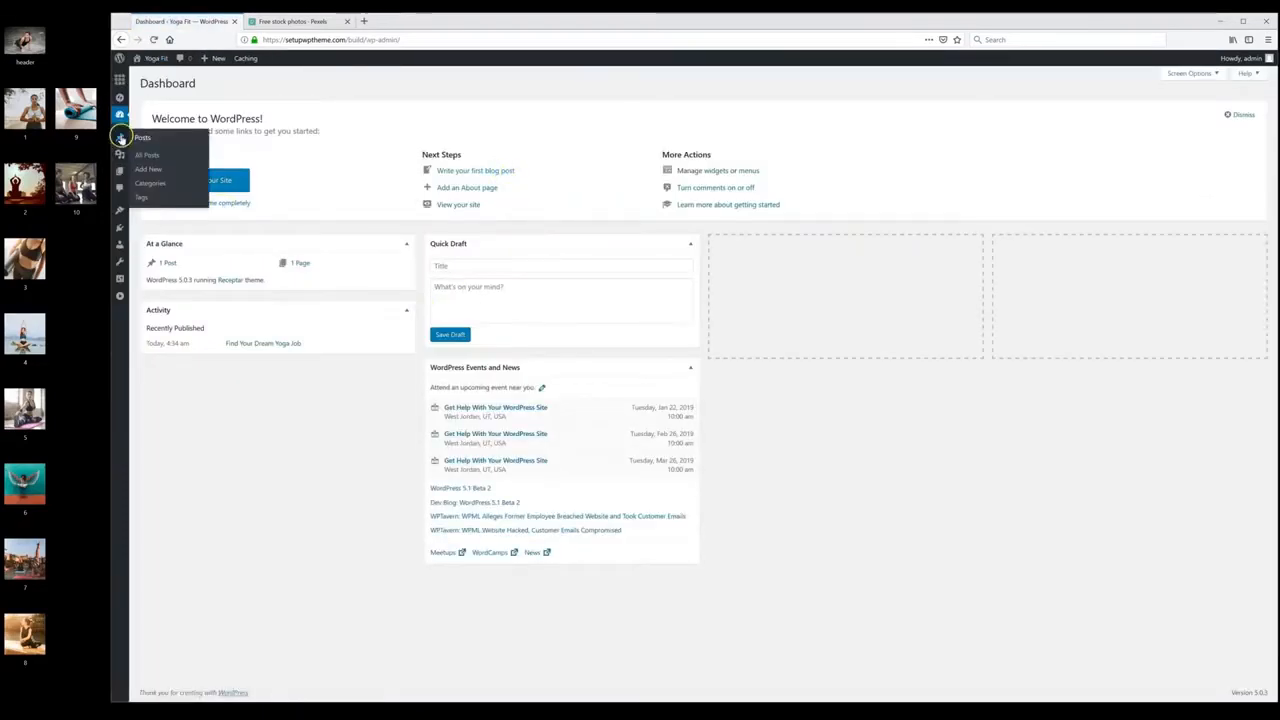
left_click(121, 137)
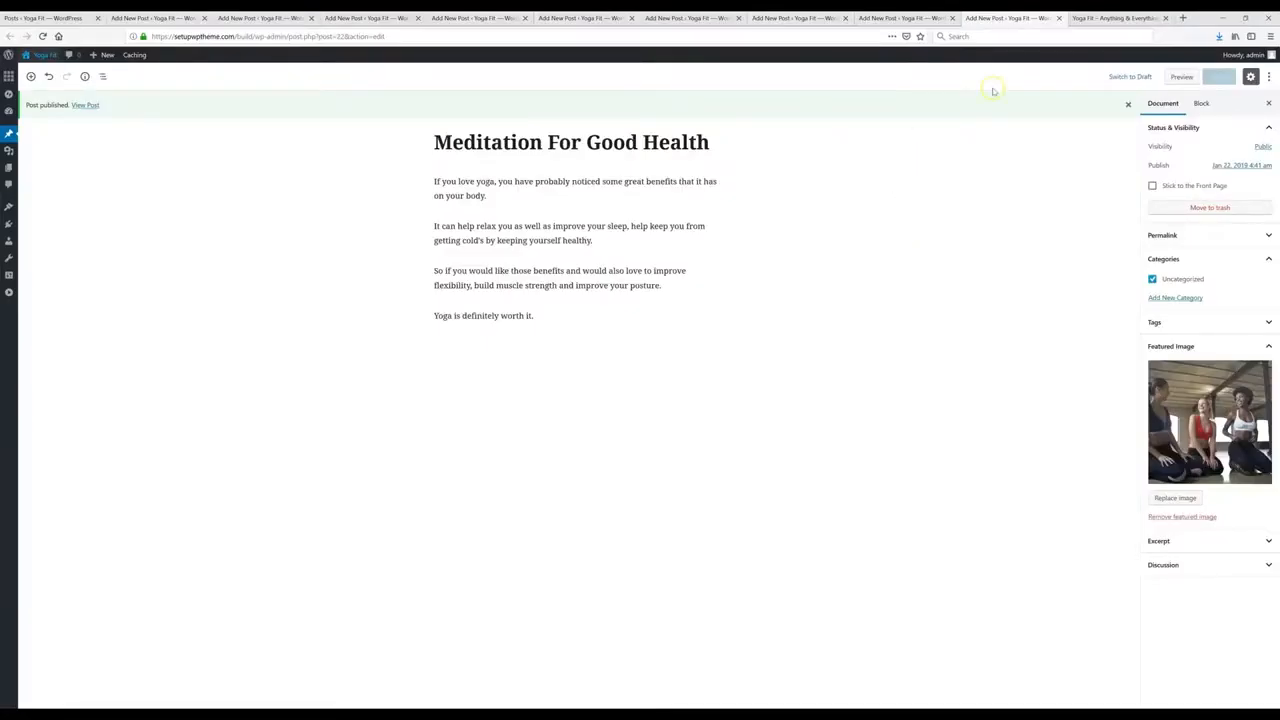
- Look through the published posts on the Yoga Fit home page
left_click(1098, 20)
scroll(718, 470, "down", 9)
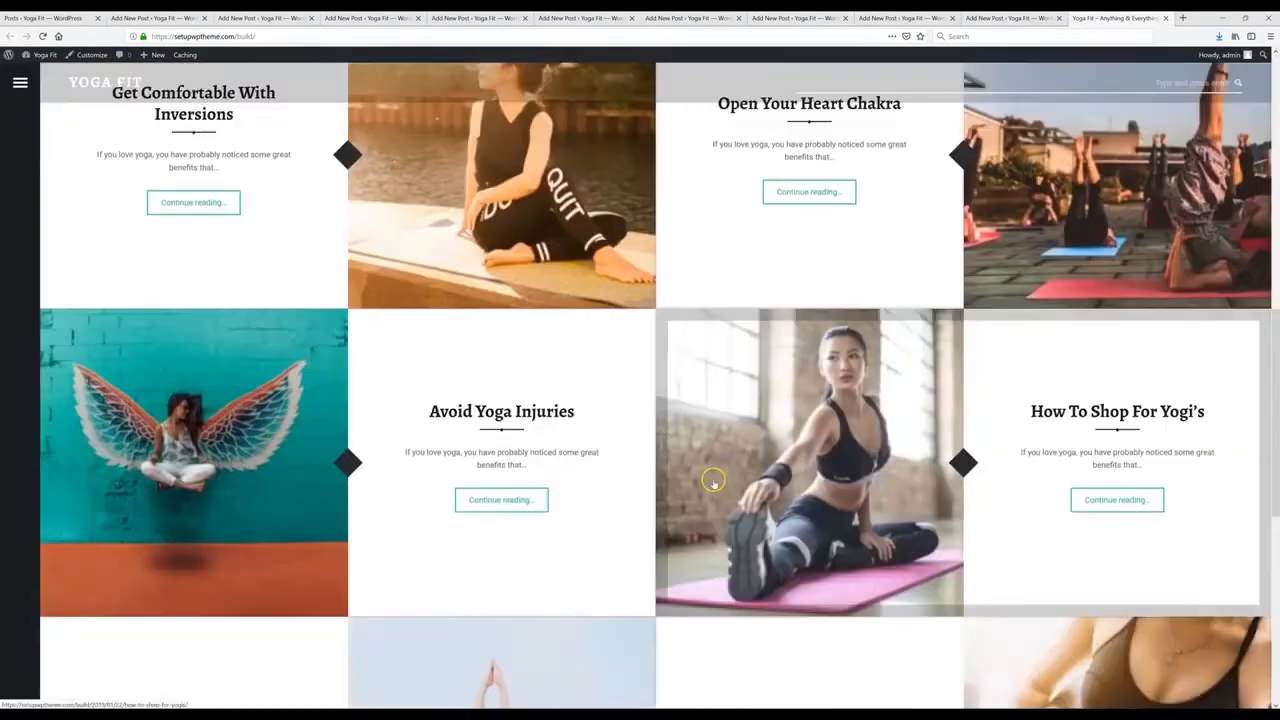
scroll(714, 483, "up", 10)
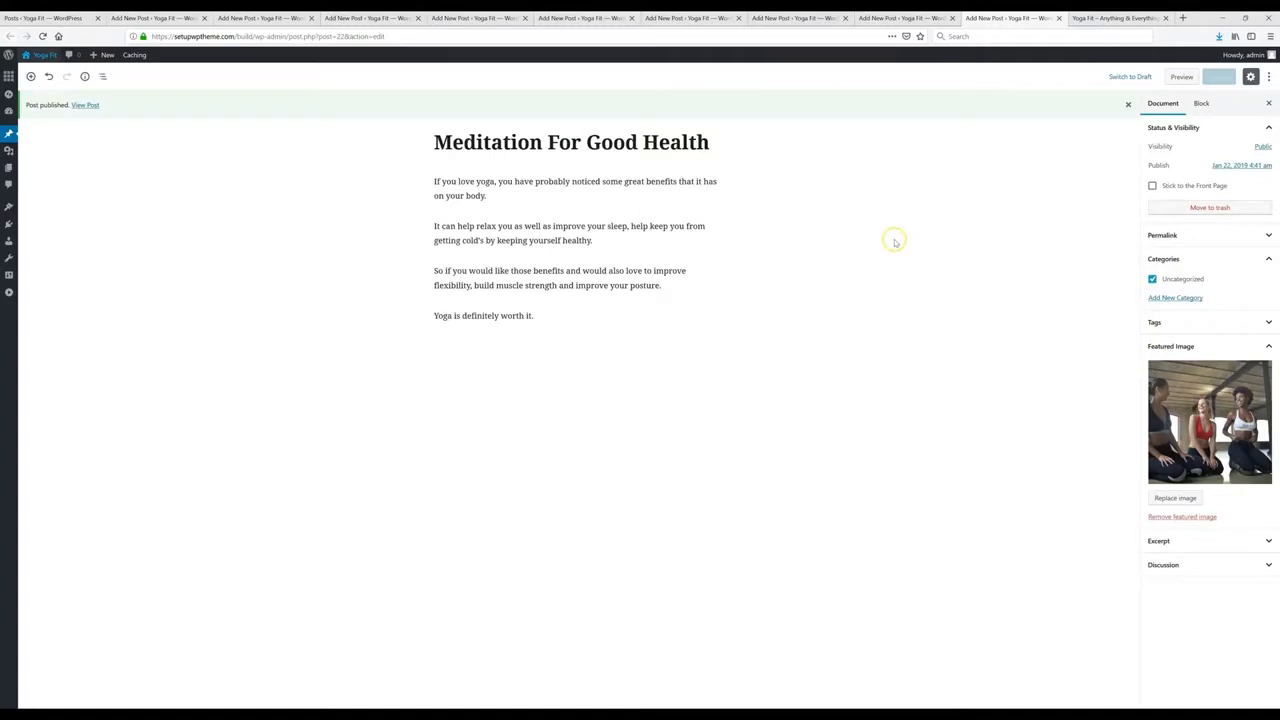
- Create the categories Back Pain, Fitness, Flexibility and Health, assign only Health to the Meditation For Good Health post, and update it
left_click(1190, 260)
left_click(1195, 260)
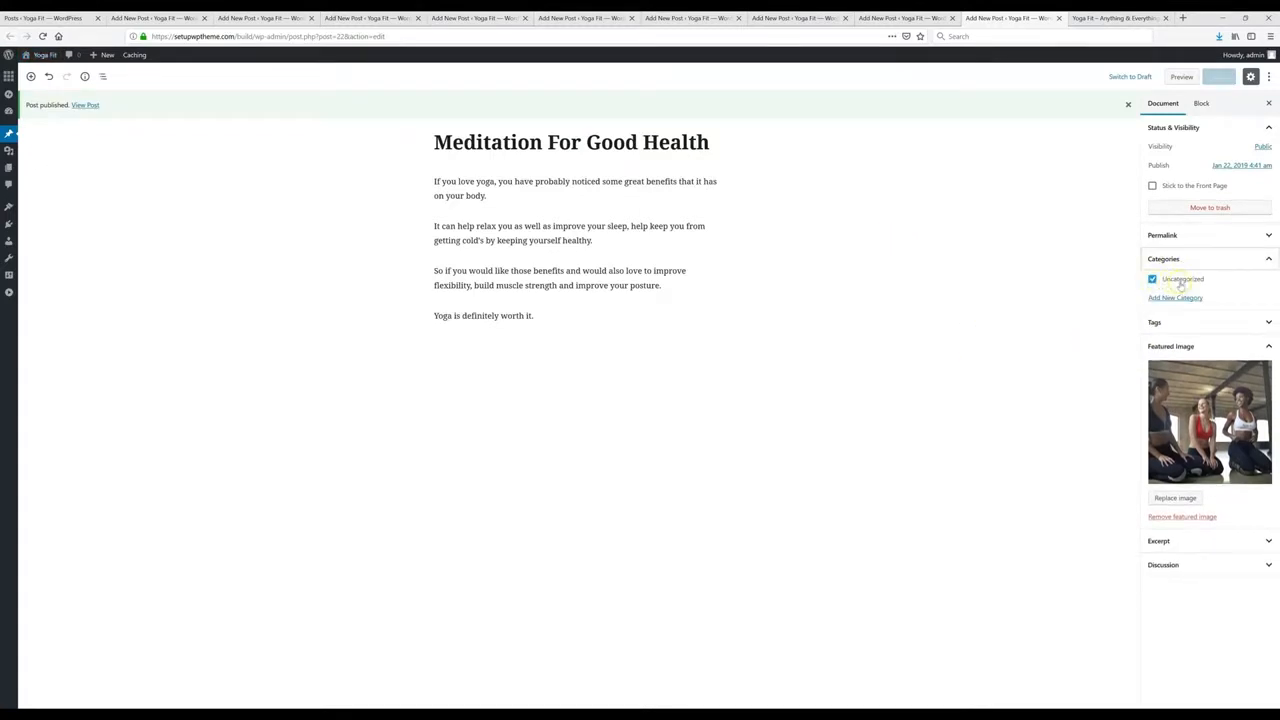
left_click(1180, 297)
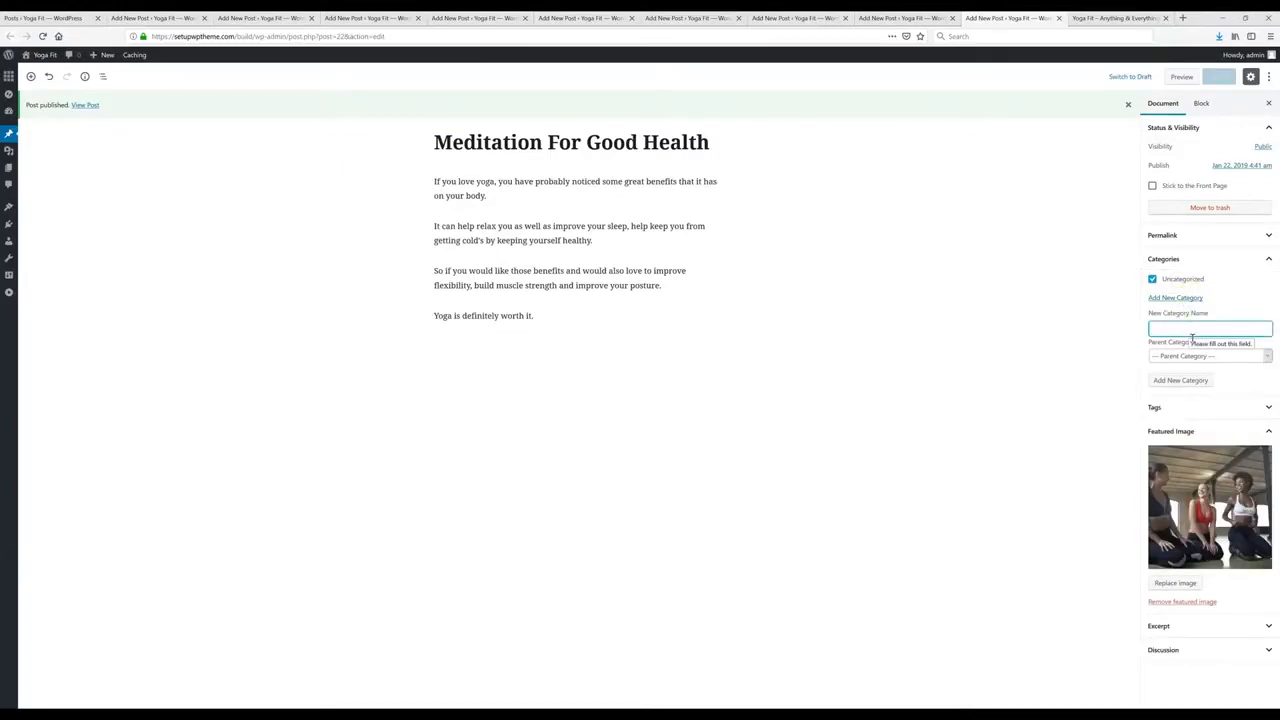
type("Back Pain")
left_click(1180, 380)
type("F")
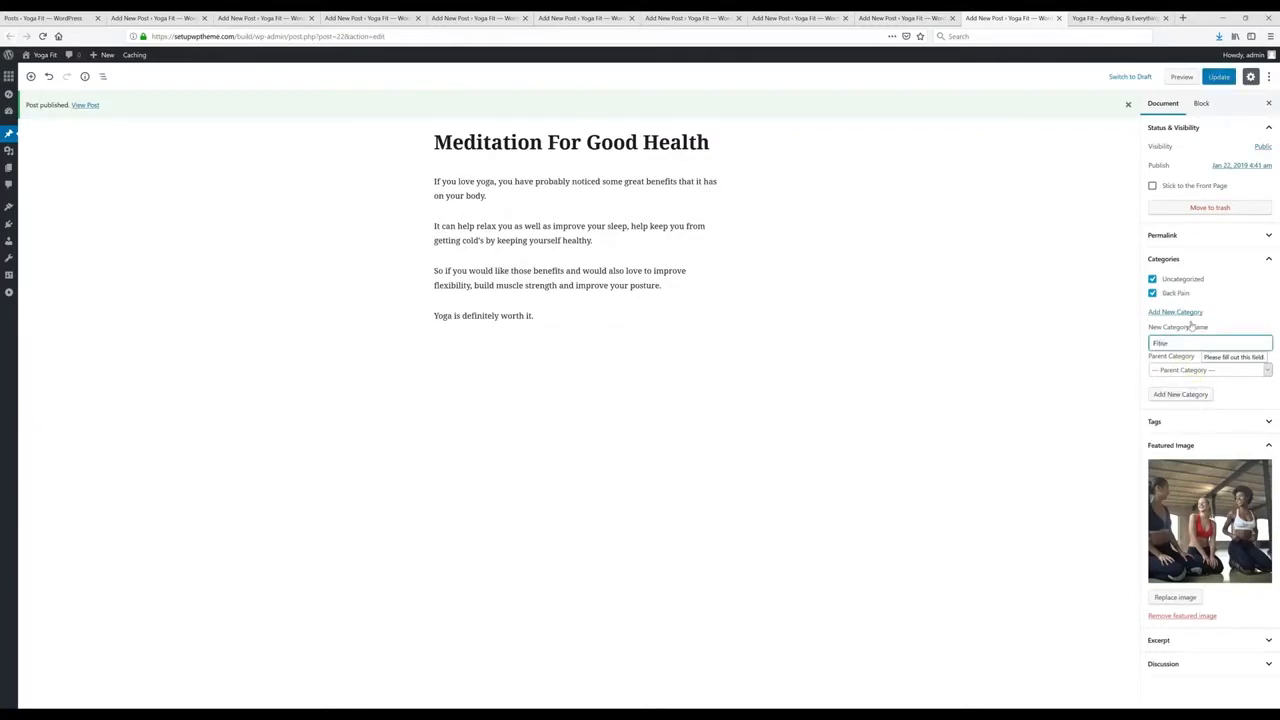
type("itness")
left_click(1180, 394)
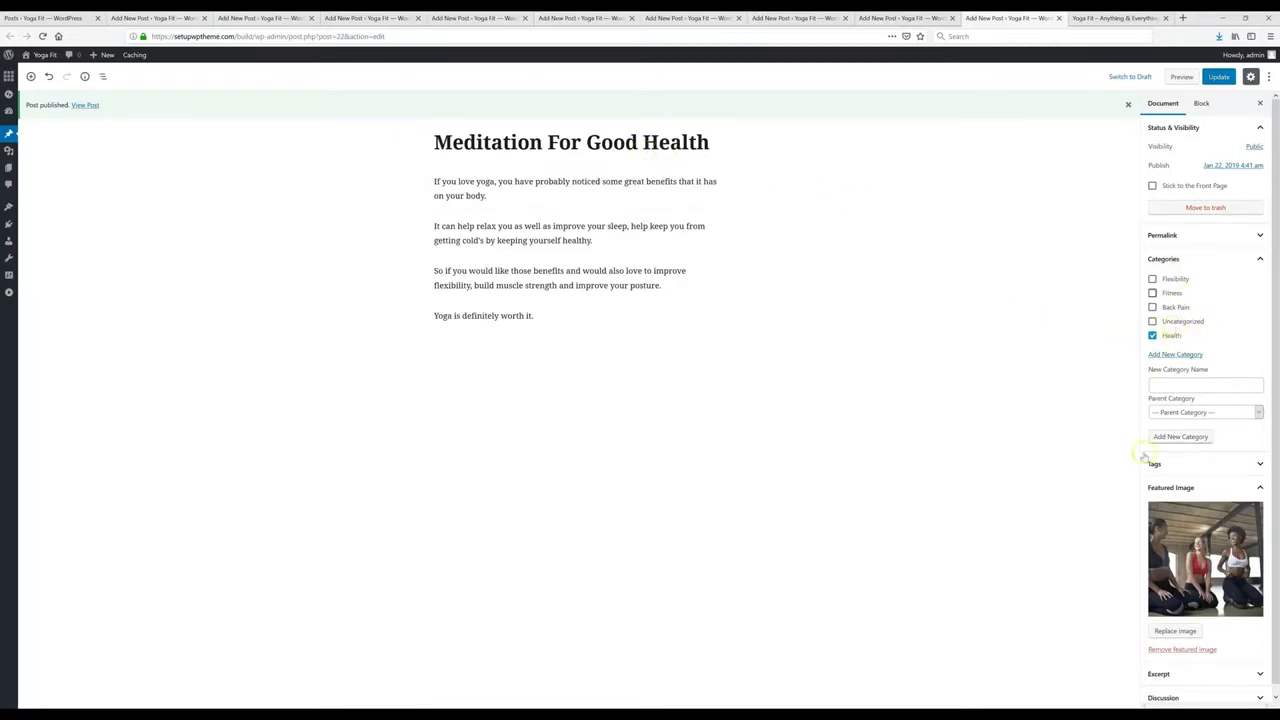
left_click(1217, 80)
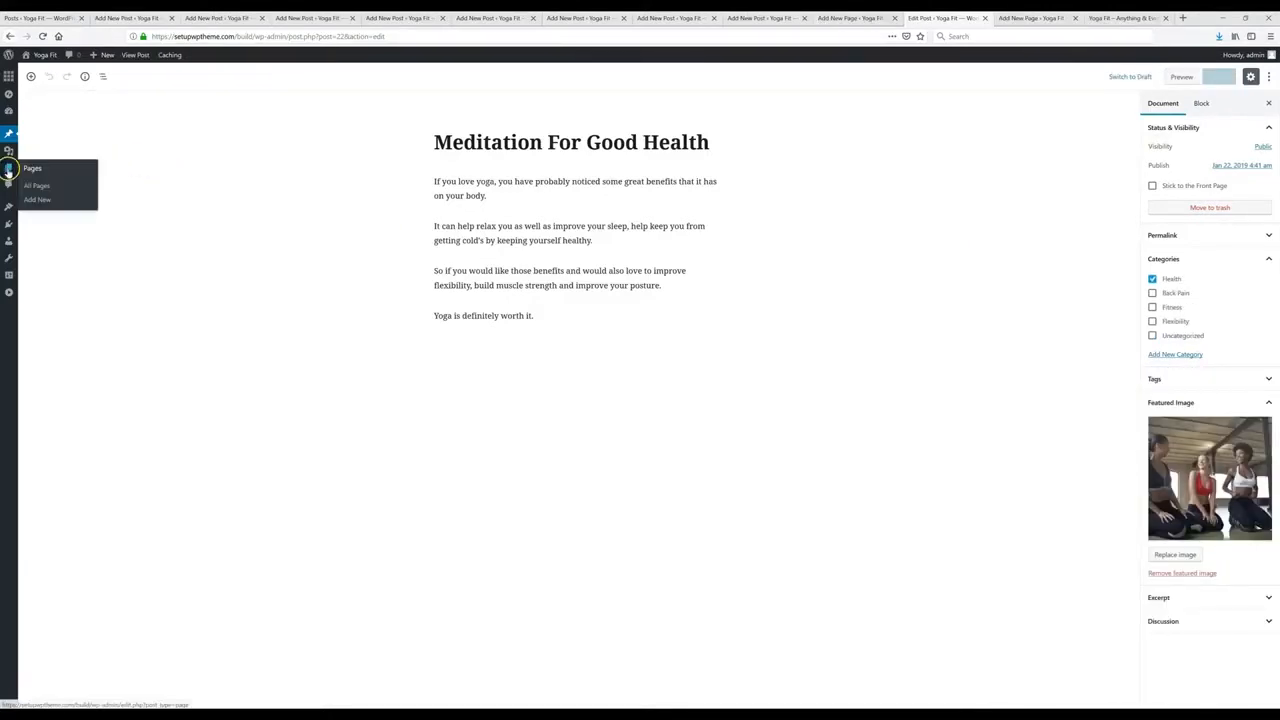
- Create a new page titled Yoga Poses without body content and publish it
left_click(30, 170)
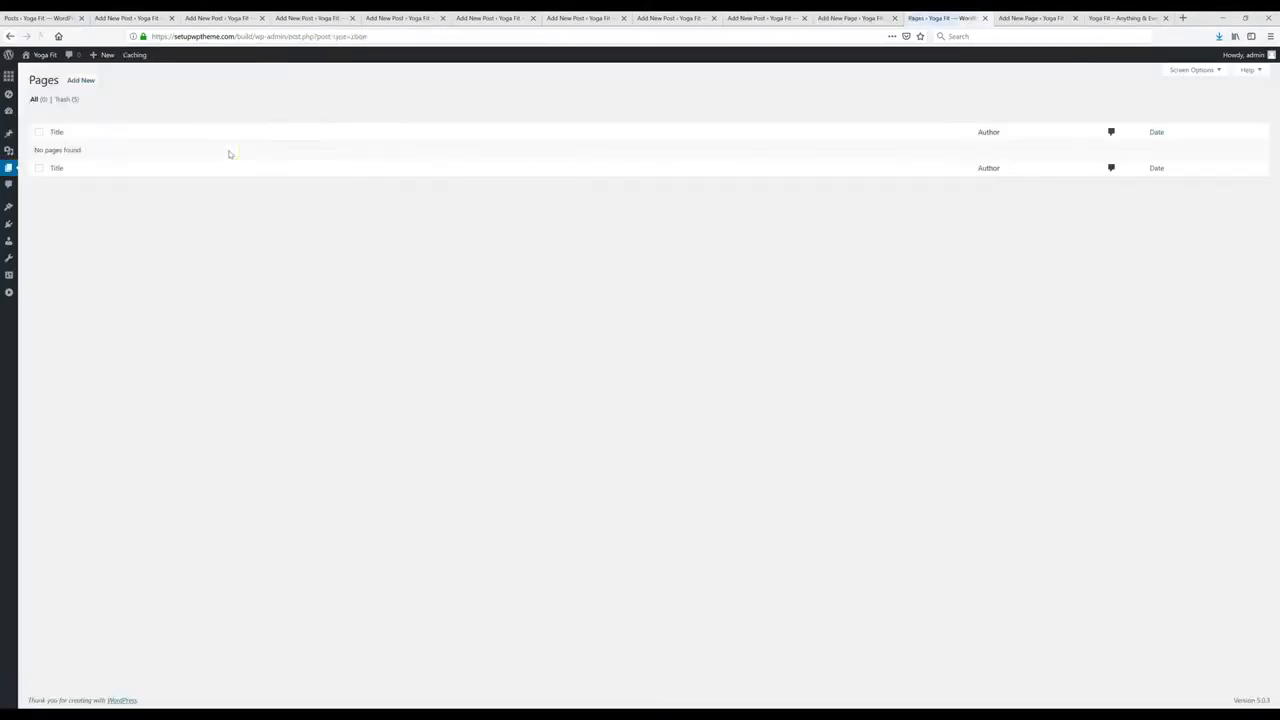
left_click(80, 80)
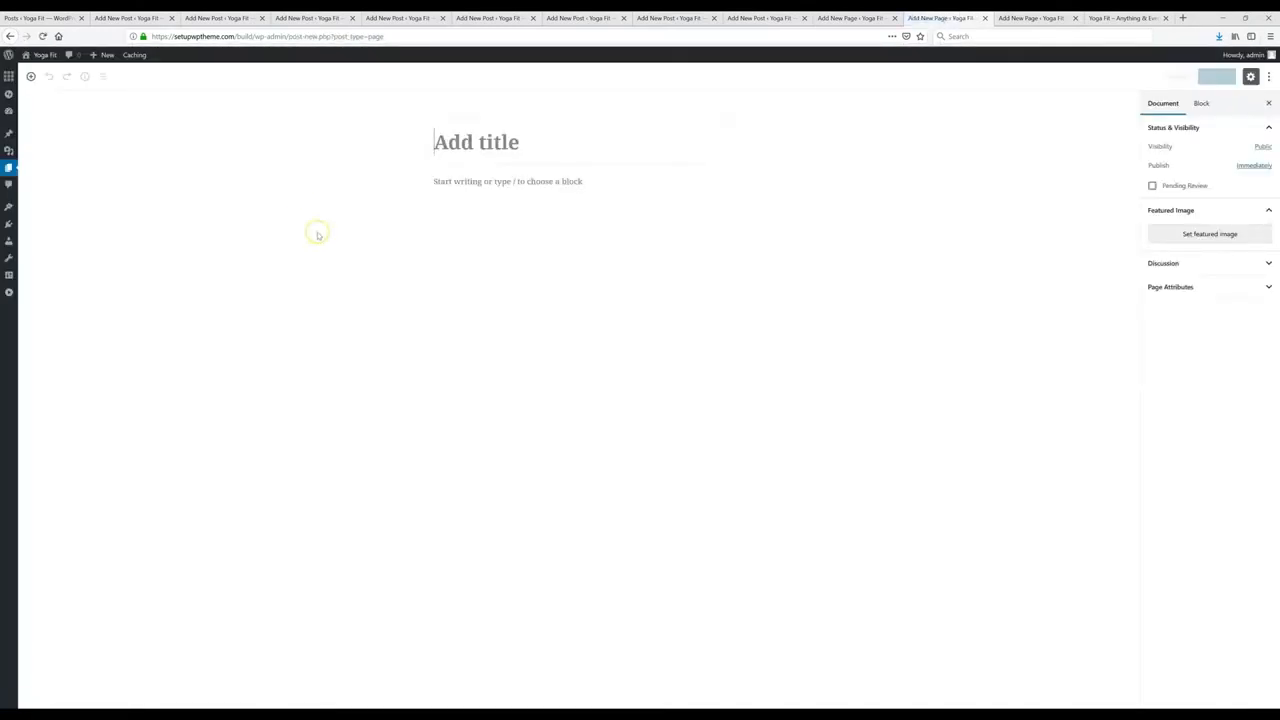
left_click(538, 189)
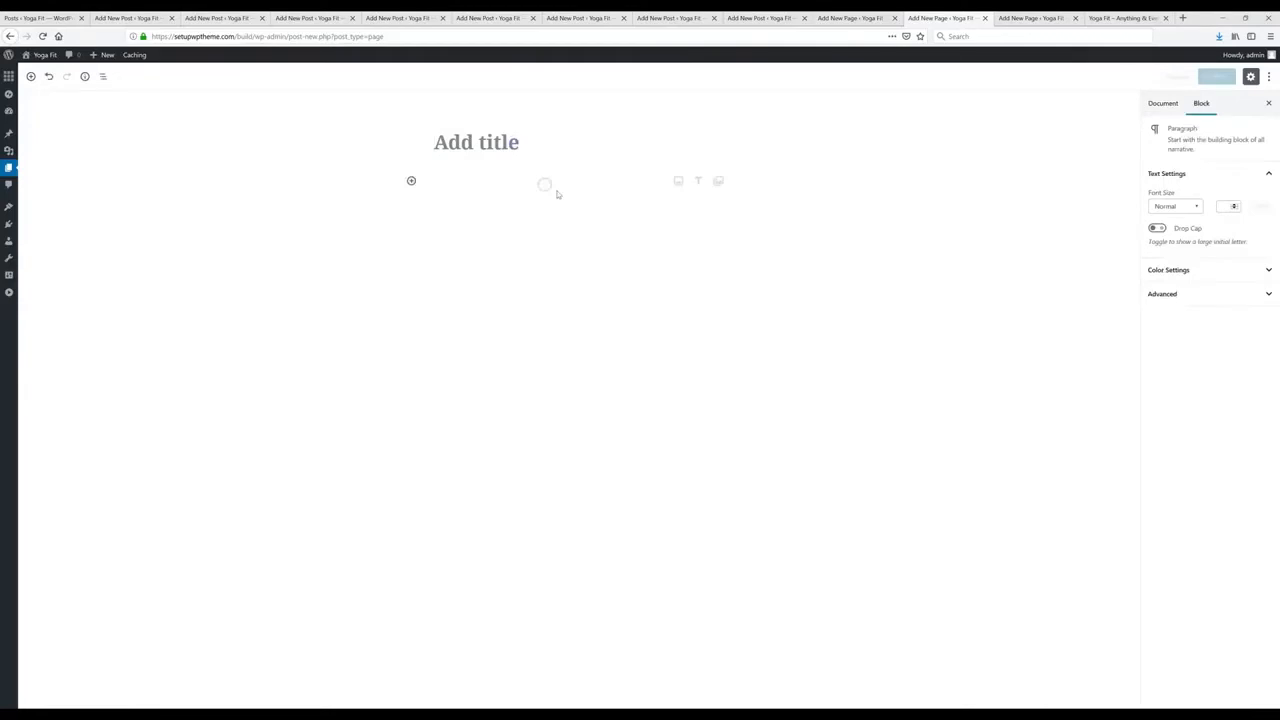
left_click(477, 148)
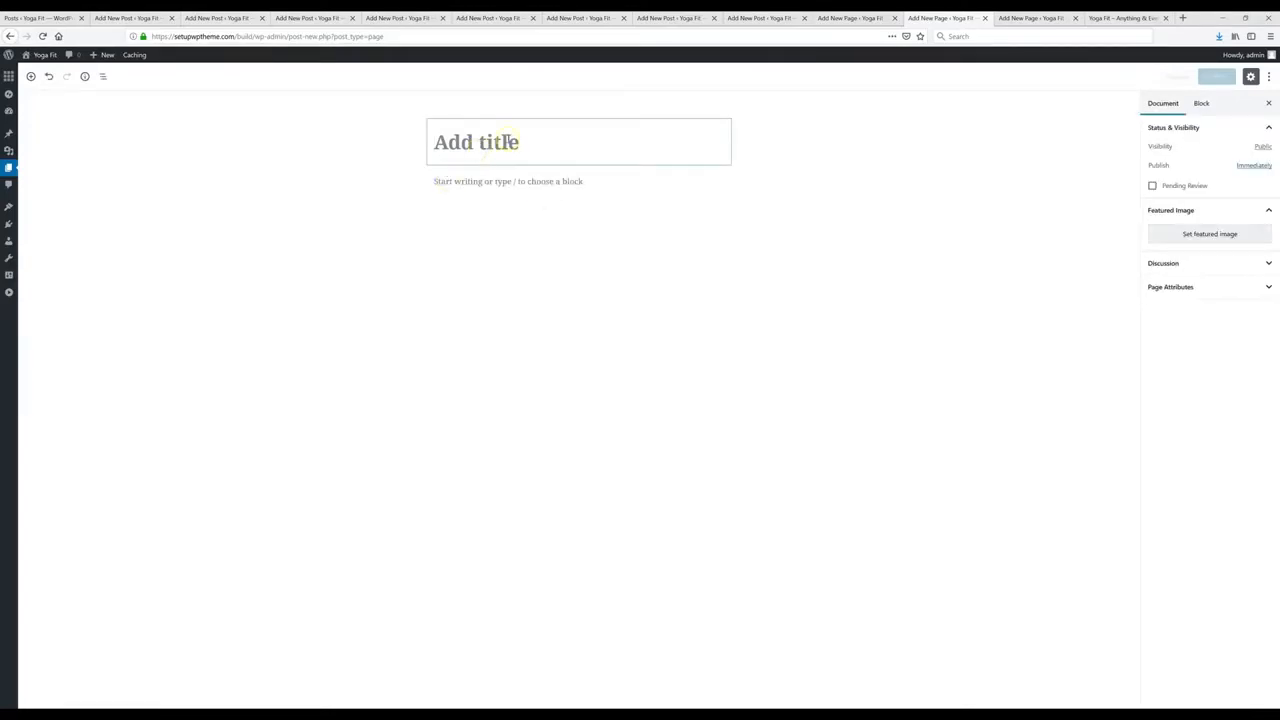
type("Yoga Poses")
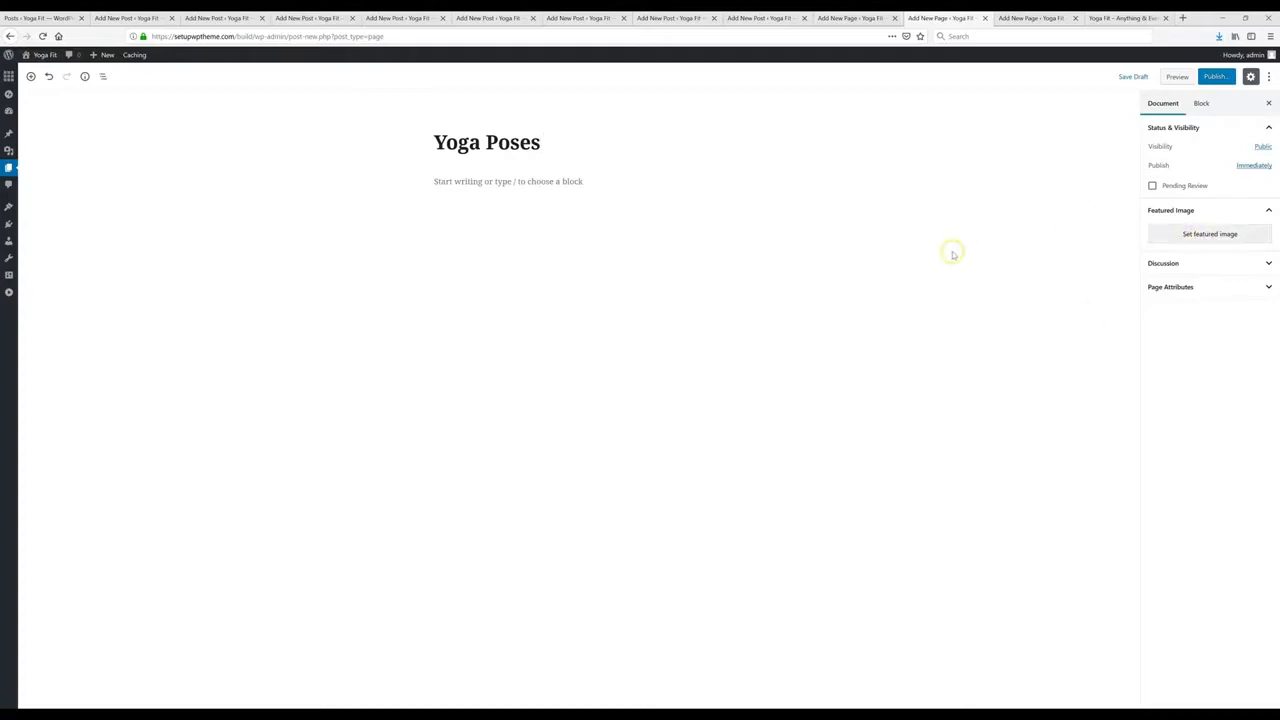
left_click(1214, 78)
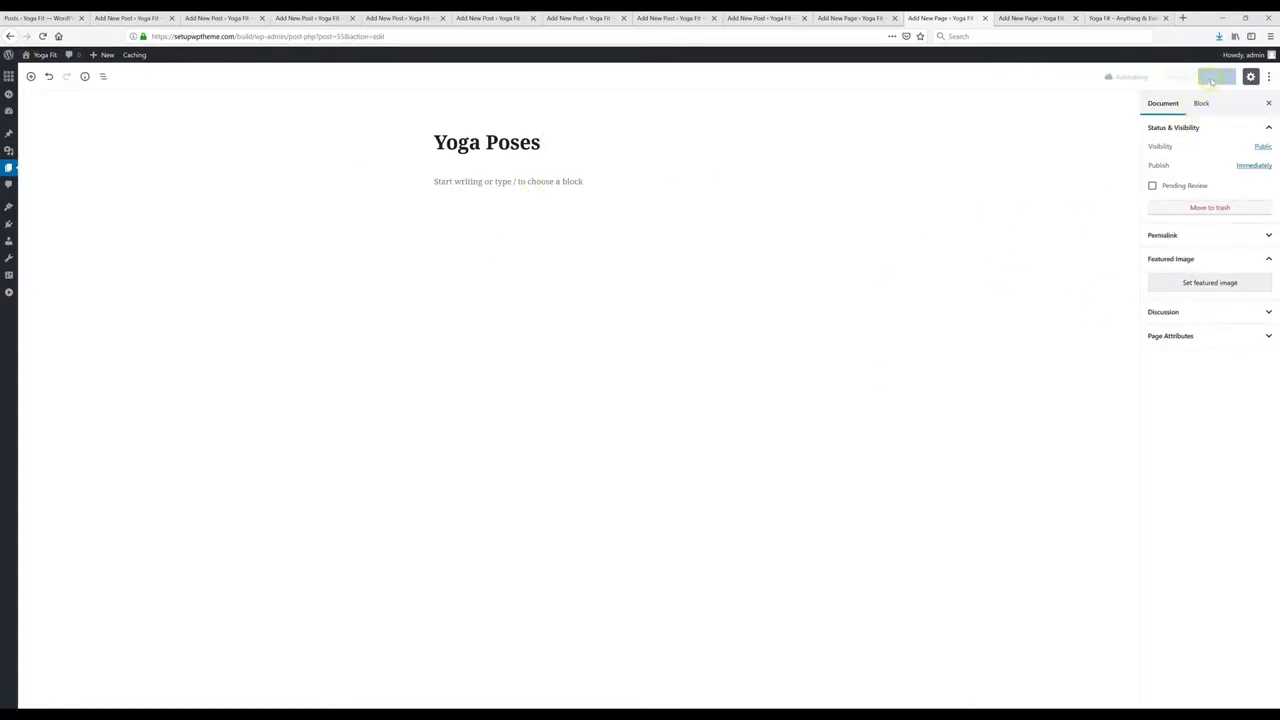
left_click(1214, 79)
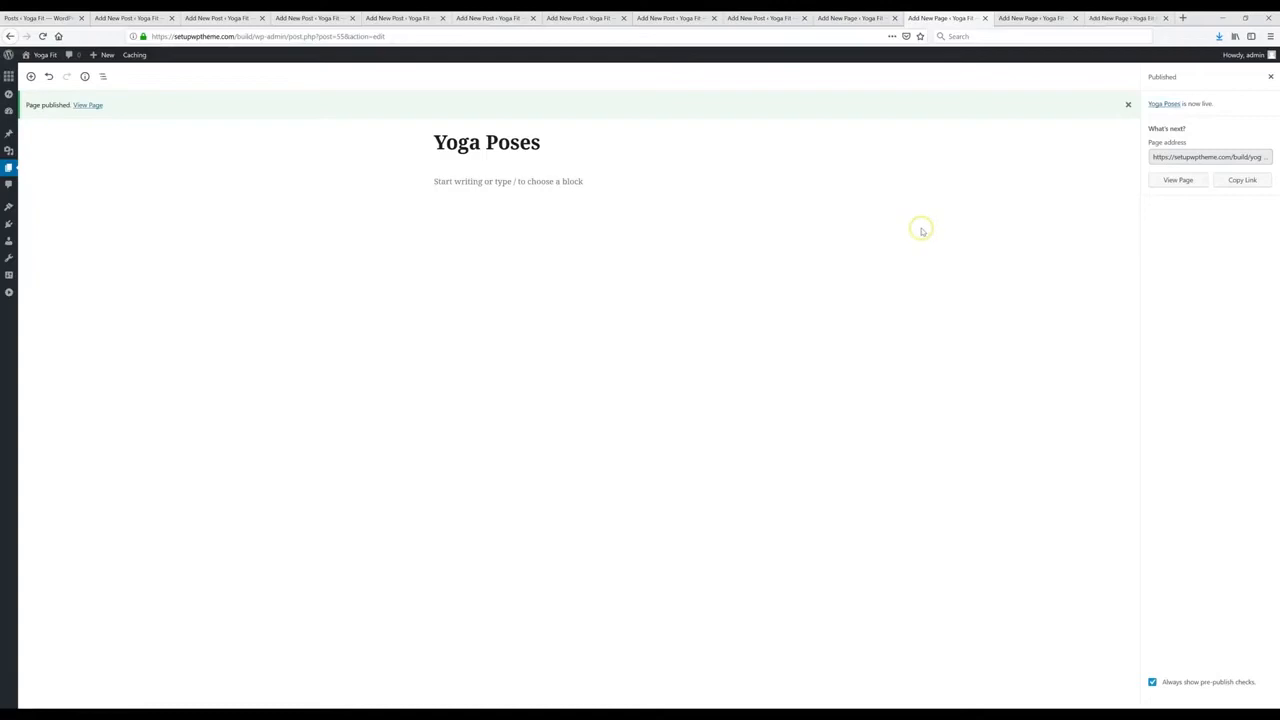
- Switch to the published How To page, go to the site's menu editor and create a menu named 1
left_click(1026, 19)
left_click(1119, 19)
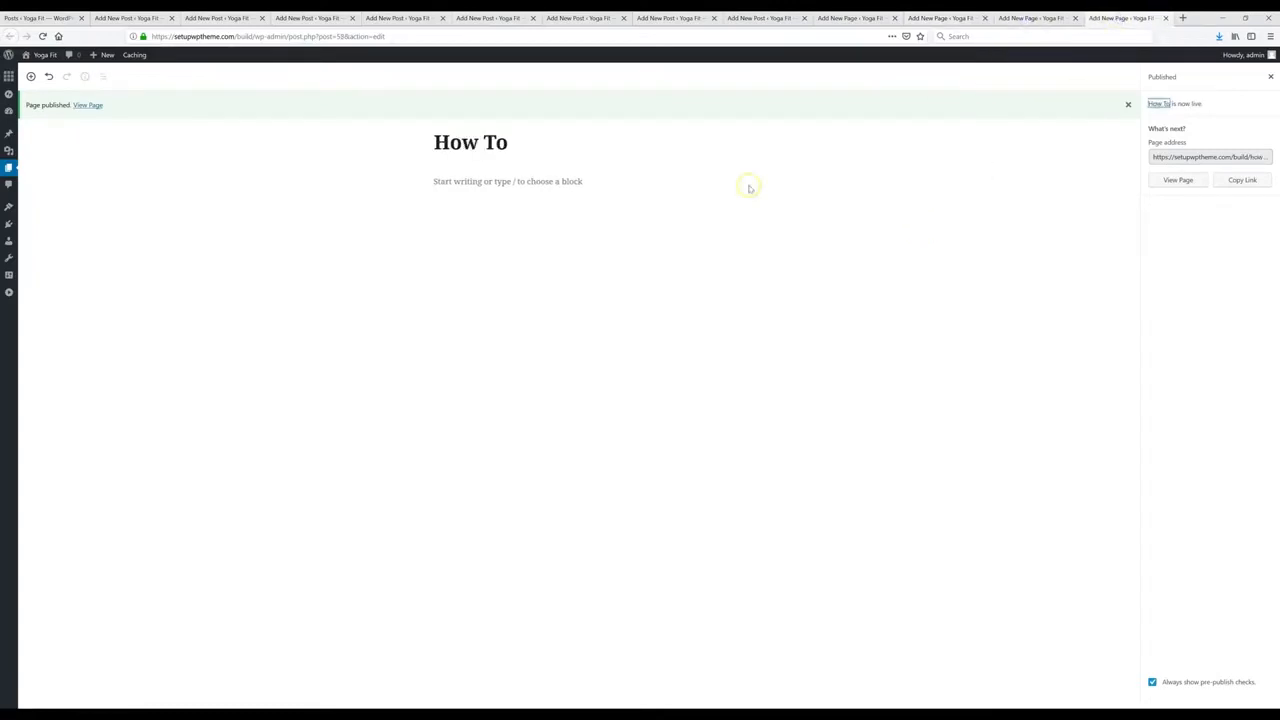
mouse_move(9, 207)
left_click(35, 268)
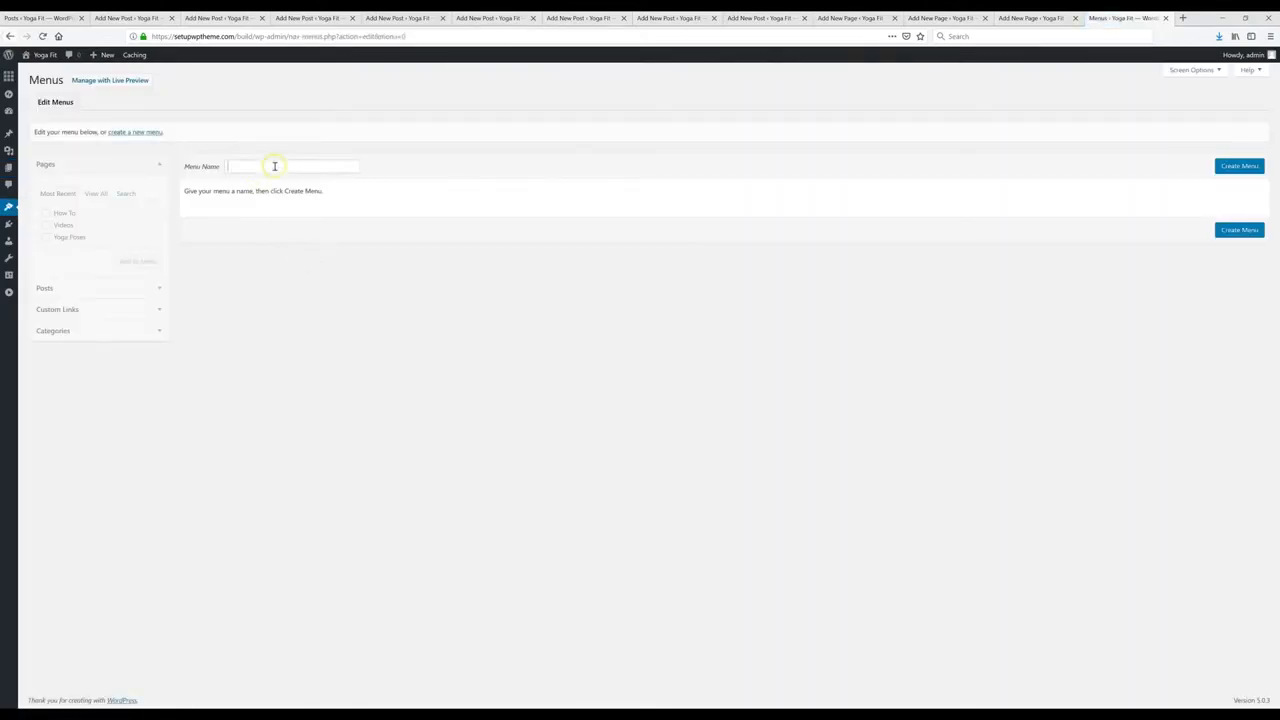
left_click(261, 167)
left_click(1245, 168)
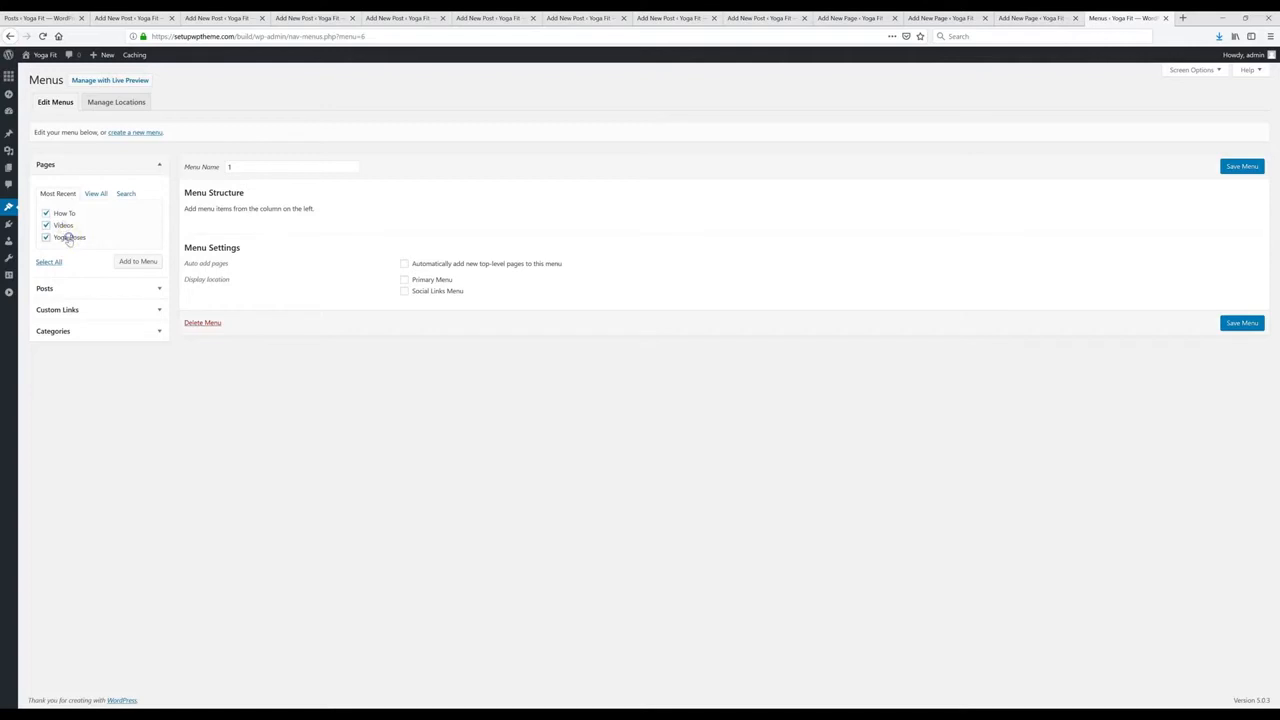
- Add the How To, Videos and Yoga Poses pages to the menu, assign it to the Primary Menu location and save it
left_click(130, 264)
left_click_drag(263, 229, 243, 257)
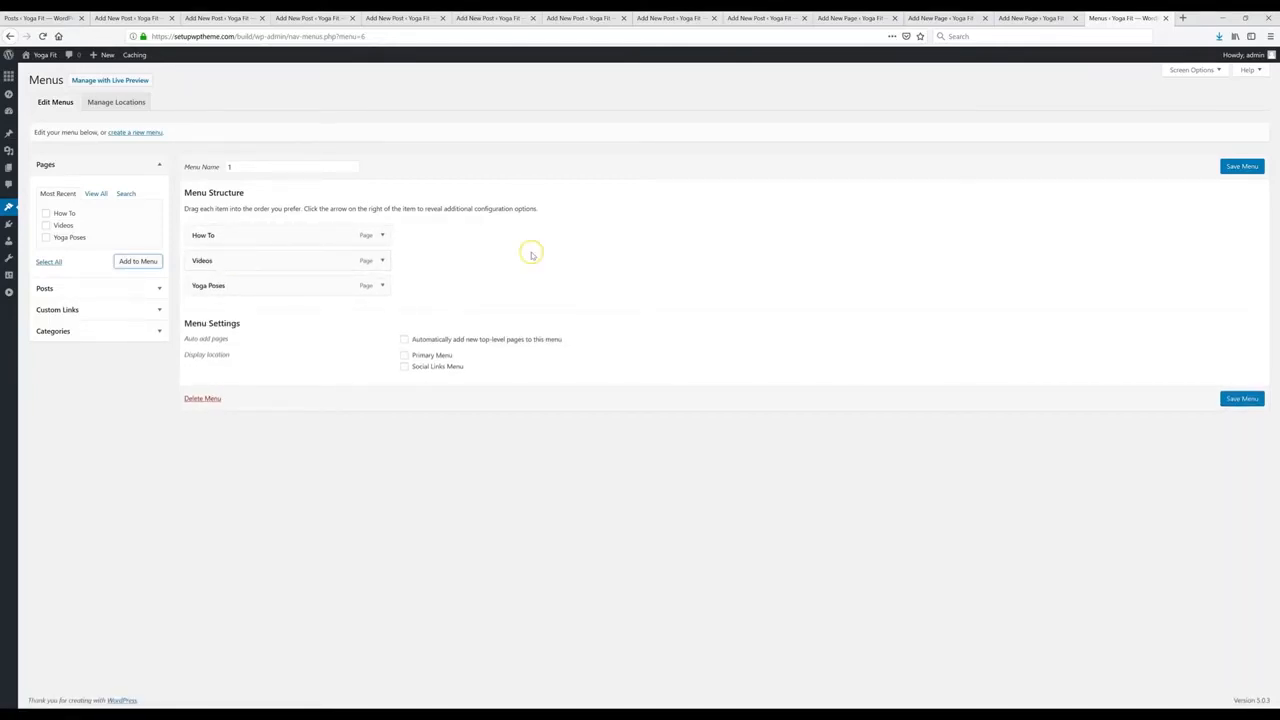
left_click(405, 356)
left_click(1230, 400)
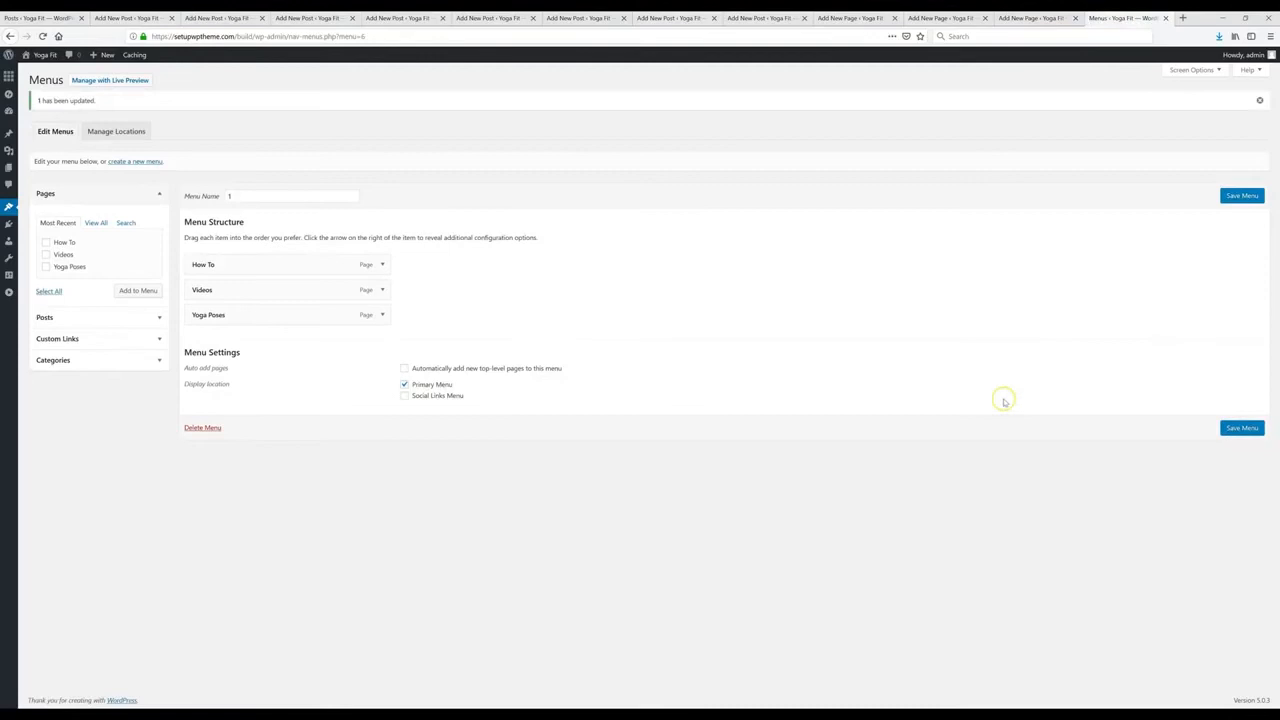
- Visit the live Yoga Fit site and check the page links in its expandable sidebar menu, leaving the sidebar closed
left_click(45, 54)
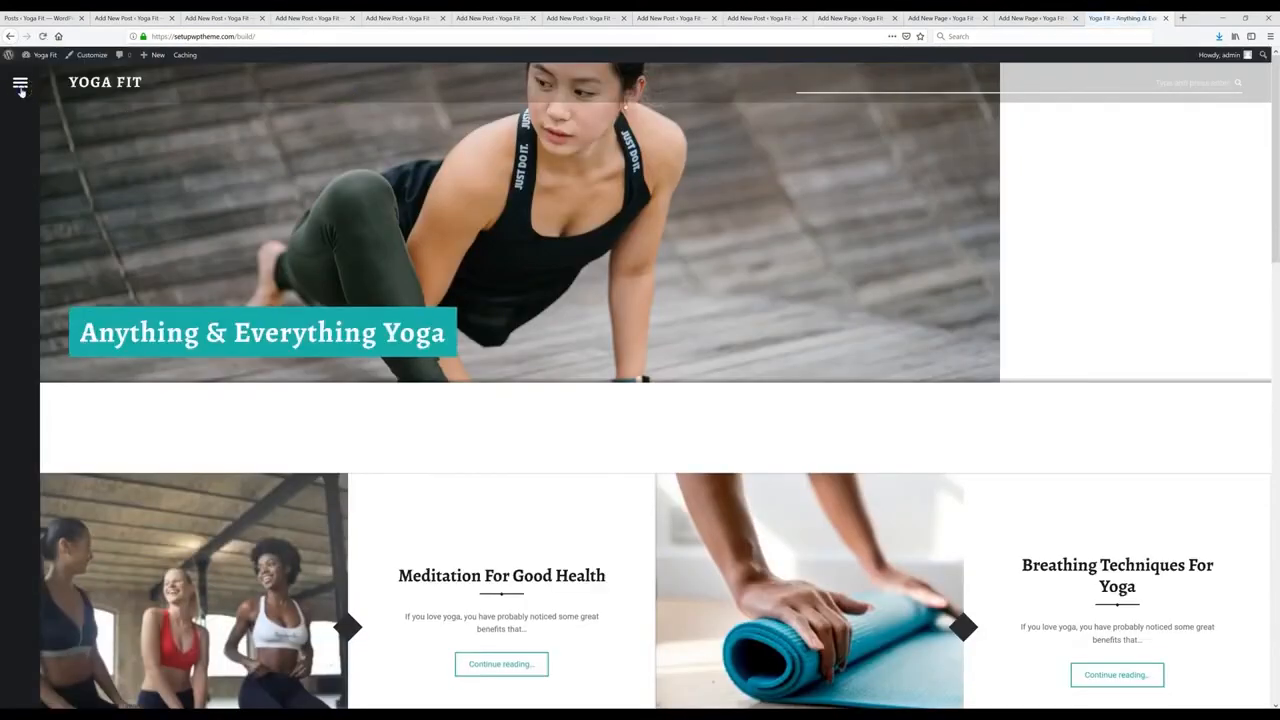
left_click(22, 88)
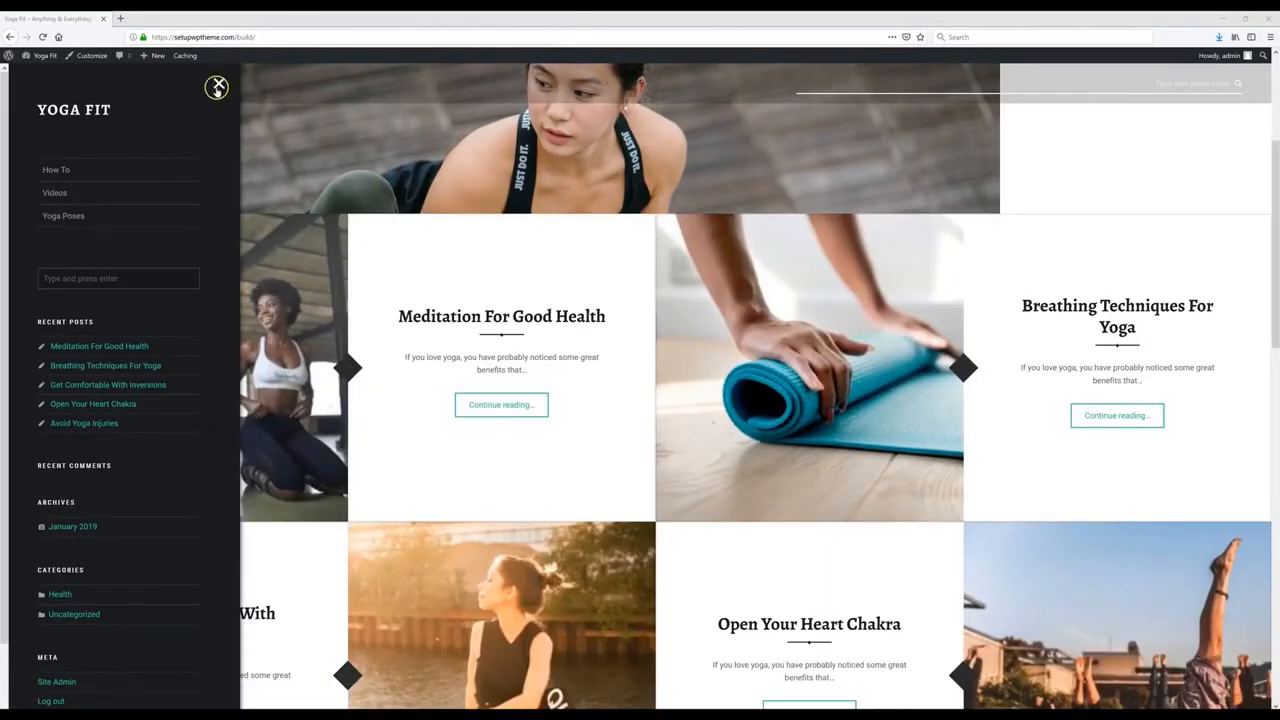
left_click(220, 84)
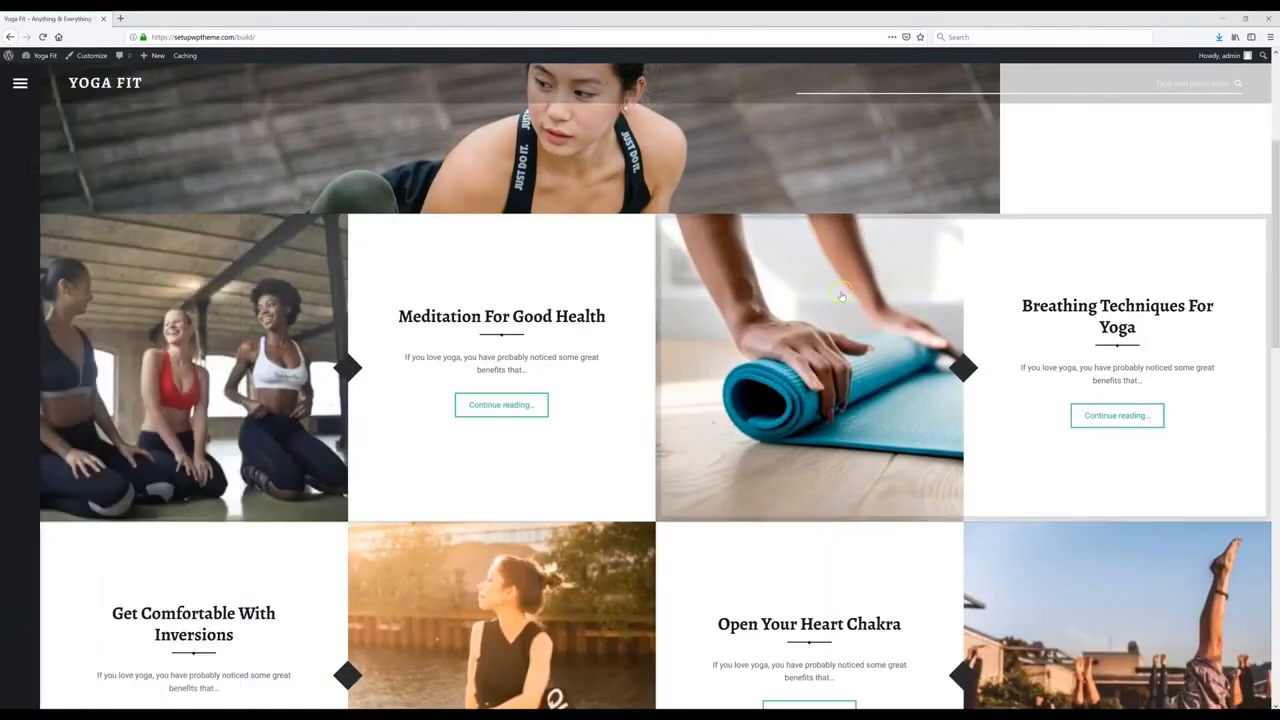
- Review the homepage's header image and post grid to check the layout and featured images of the published posts
scroll(760, 190, "up", 1)
scroll(757, 190, "down", 3)
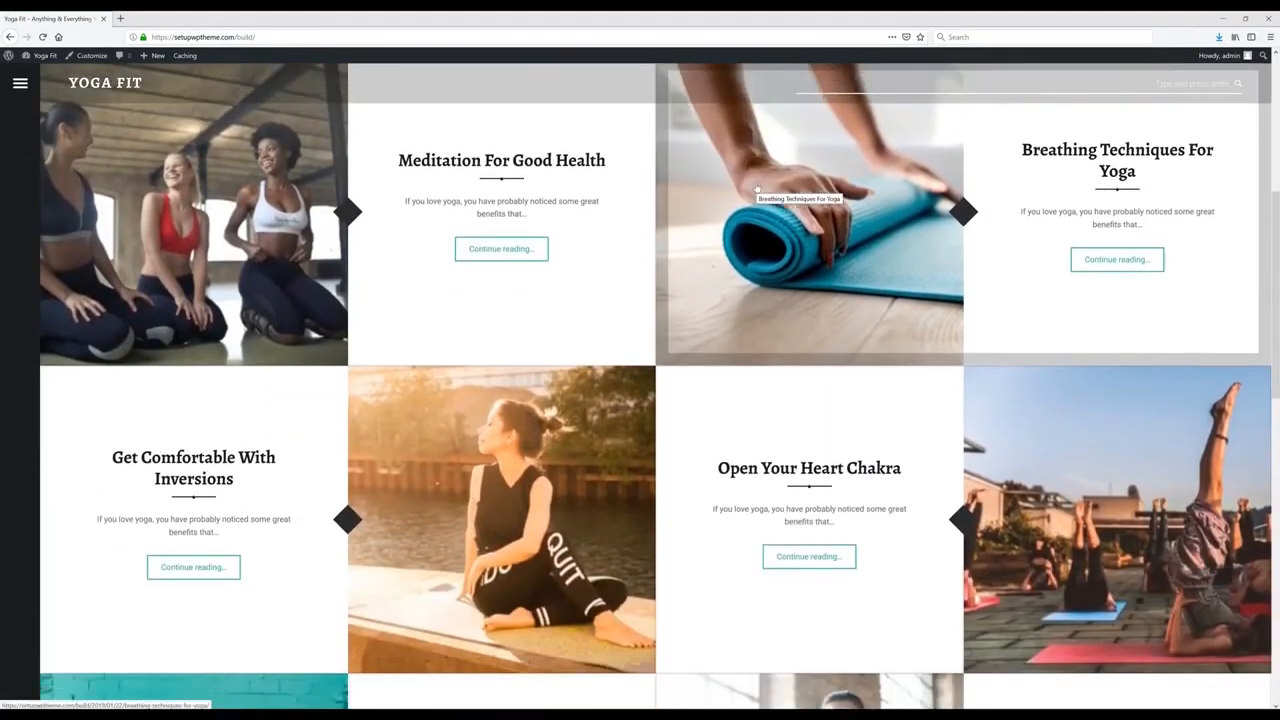
scroll(757, 190, "down", 5)
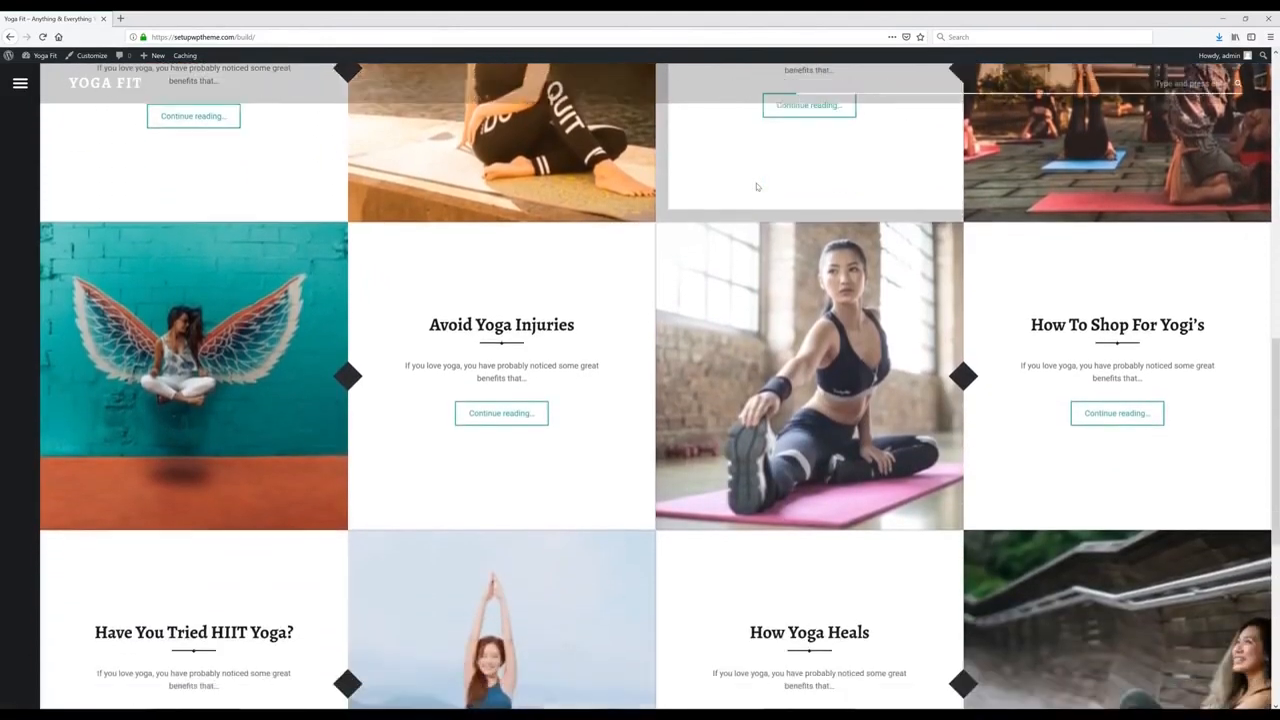
scroll(757, 187, "down", 2)
scroll(757, 187, "up", 15)
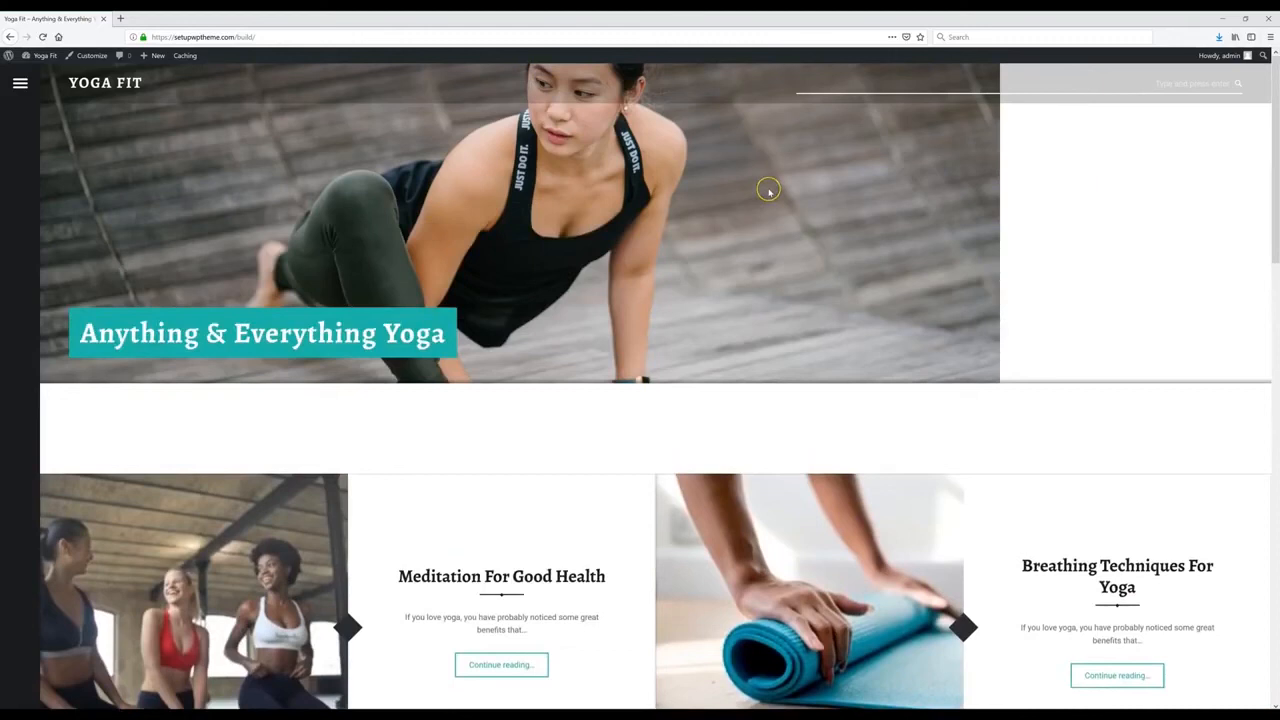
scroll(768, 190, "down", 2)
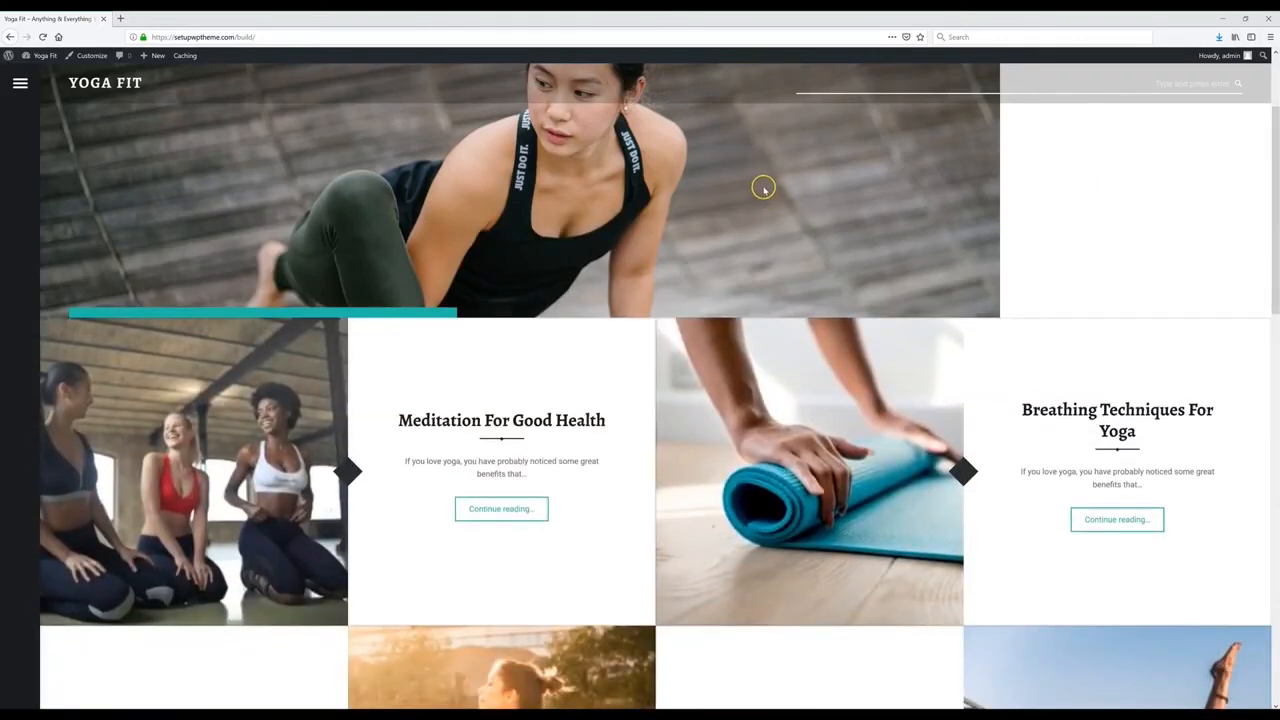